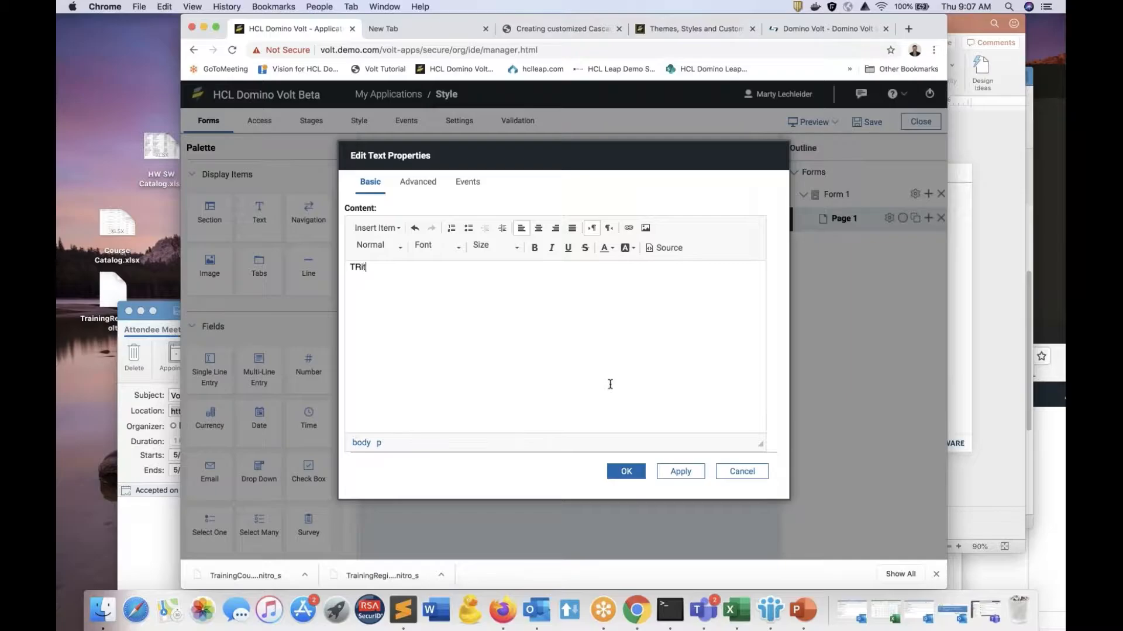
Step: Enter "Title" as the text item's content, format it as Heading 1, and check its HTML source
key("BackSpace")
key("BackSpace")
type("le")
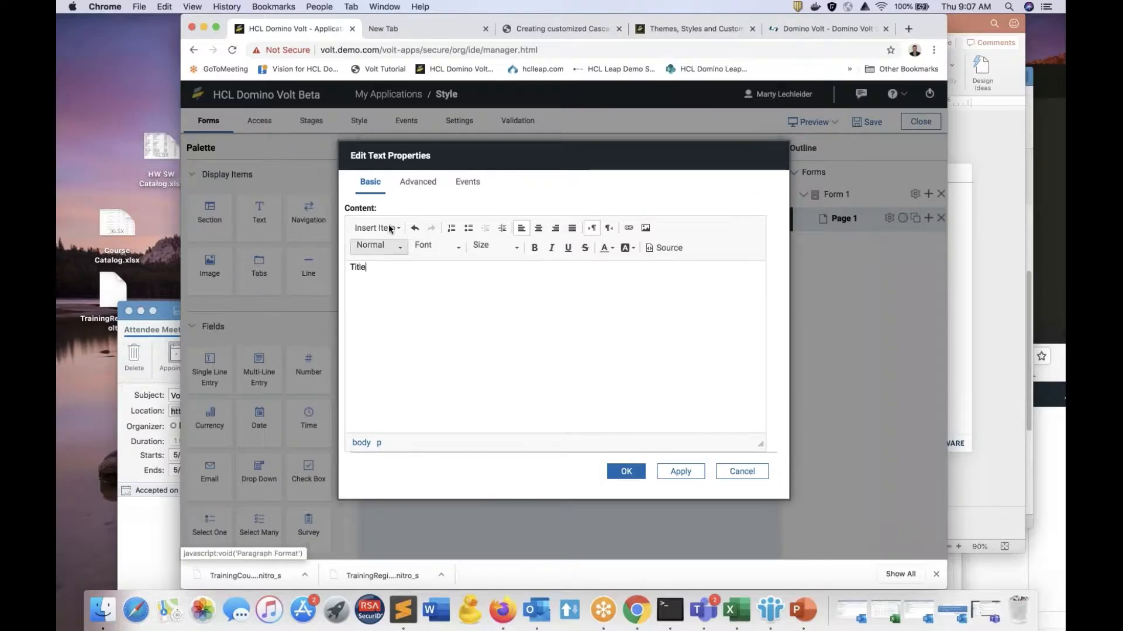
left_click(379, 246)
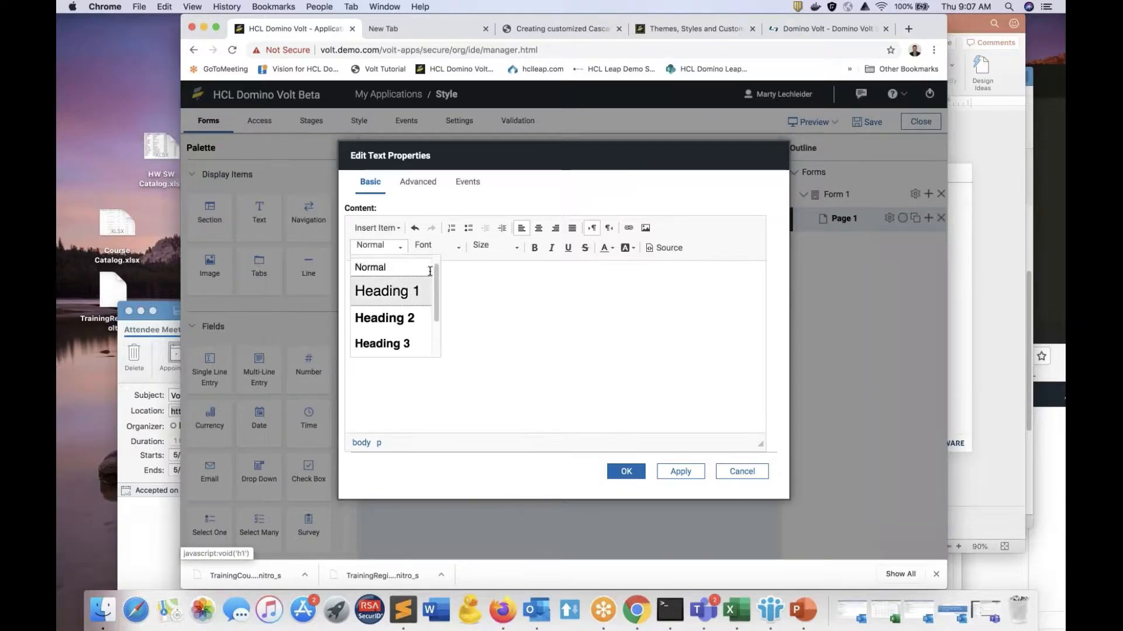
left_click(390, 292)
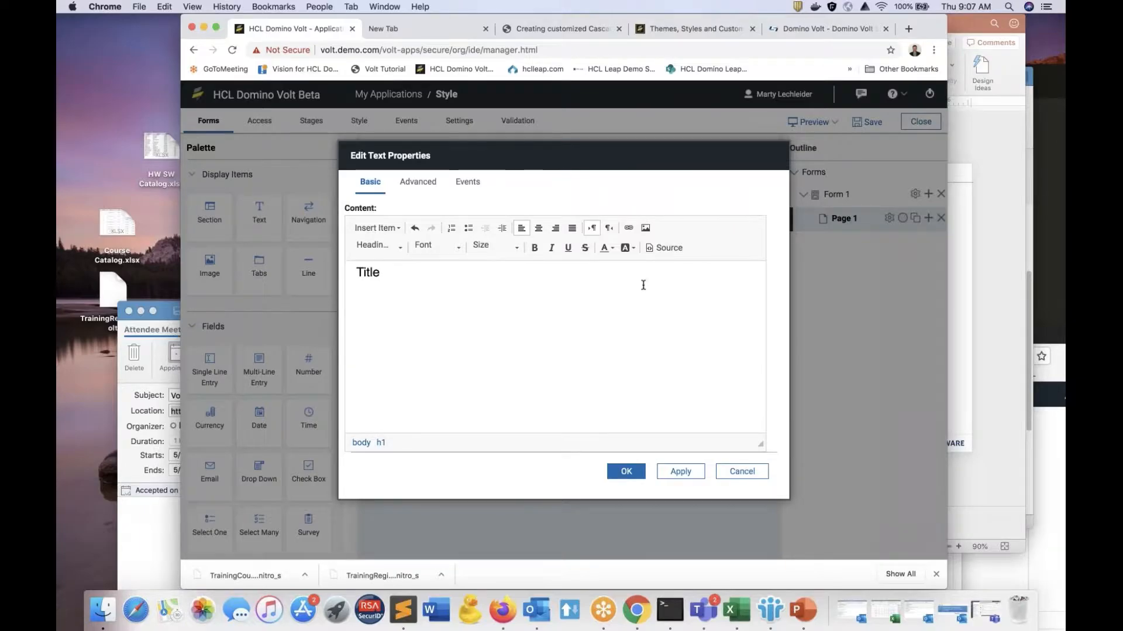
left_click(655, 247)
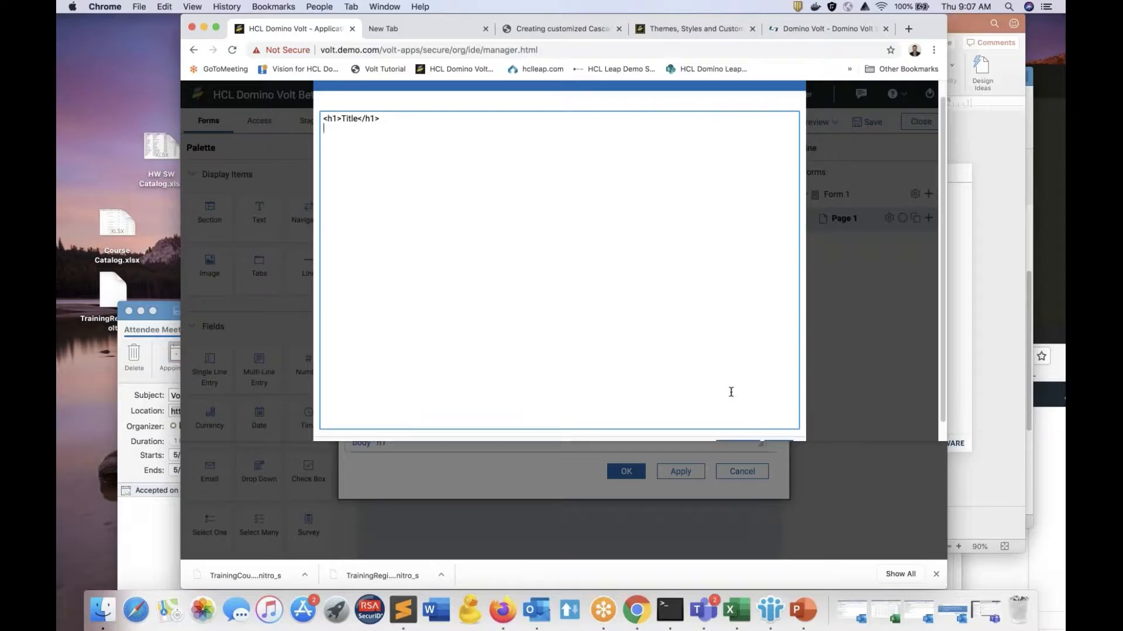
left_click(779, 435)
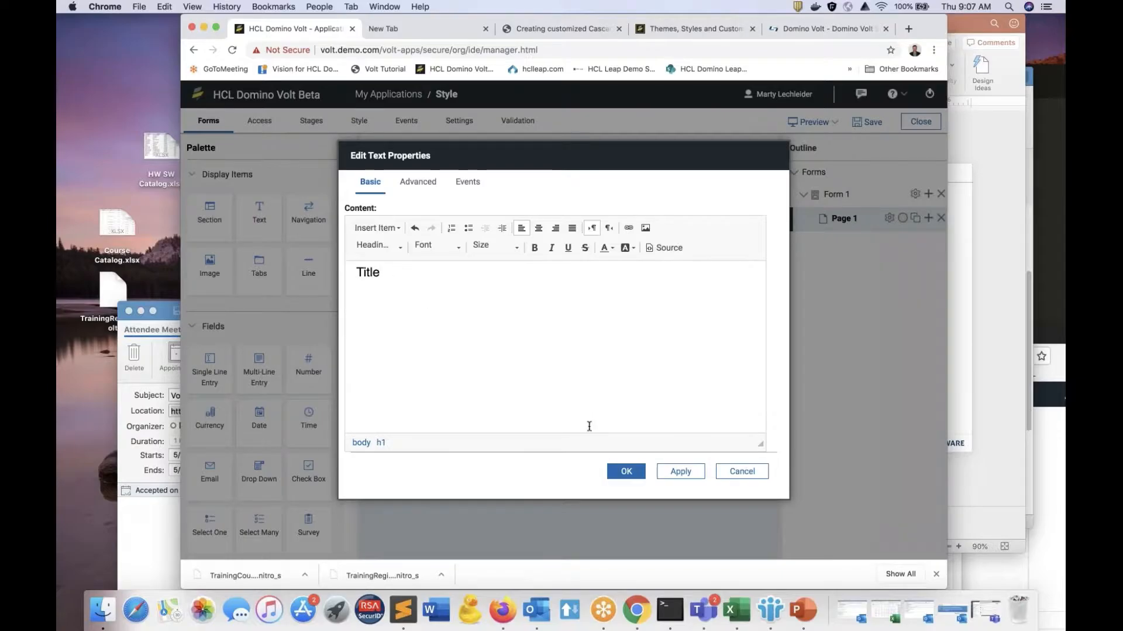
Step: Color the Title heading dark orange (D35400) and apply the text properties
left_click_drag(406, 281, 339, 259)
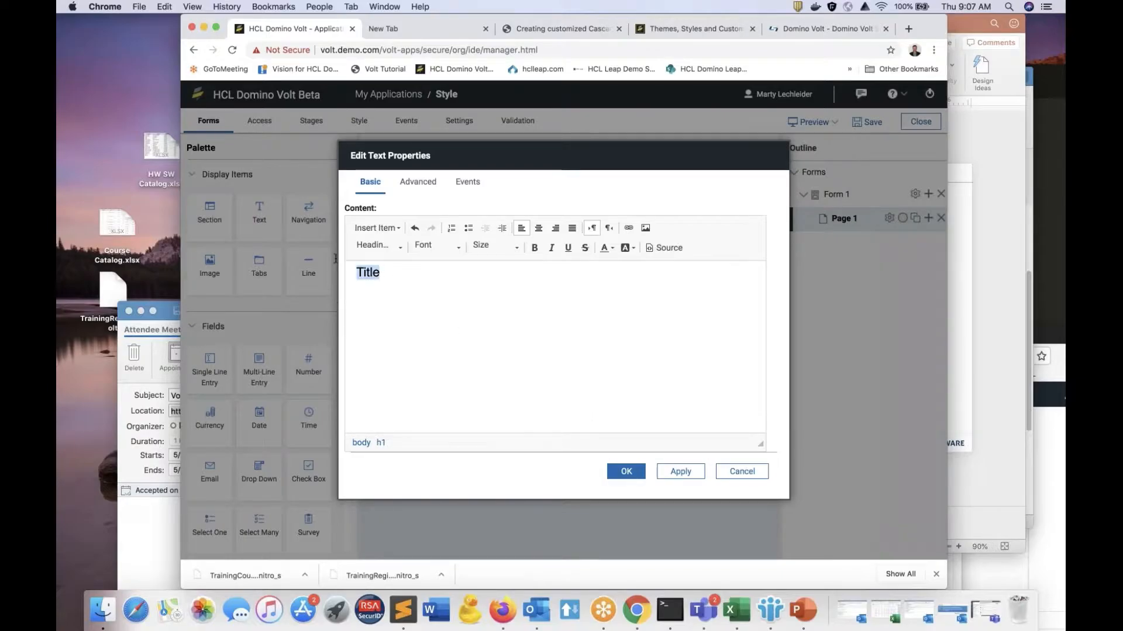
left_click(608, 253)
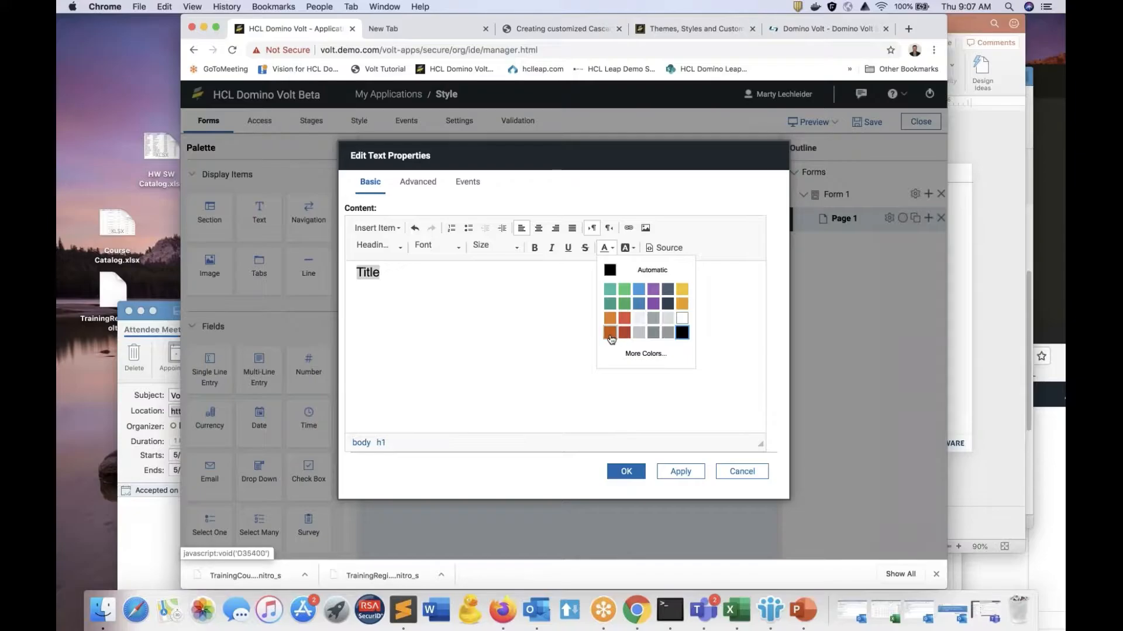
left_click(610, 332)
left_click(626, 471)
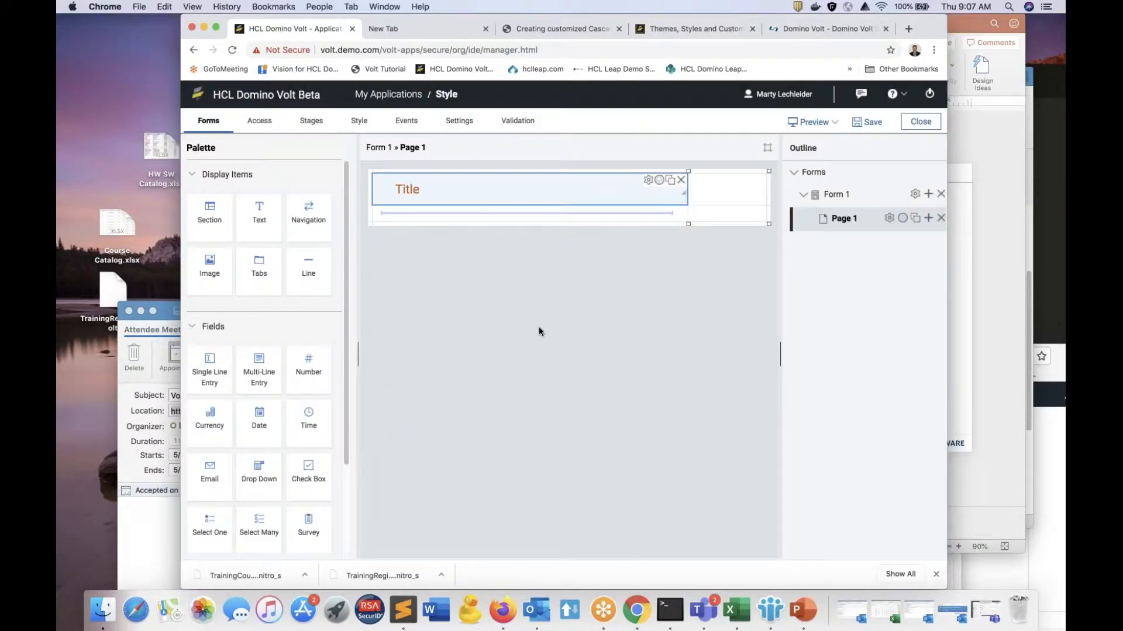
Step: Add a Single Line Entry field below the title on Page 1 and duplicate it twice
left_click_drag(205, 374, 497, 225)
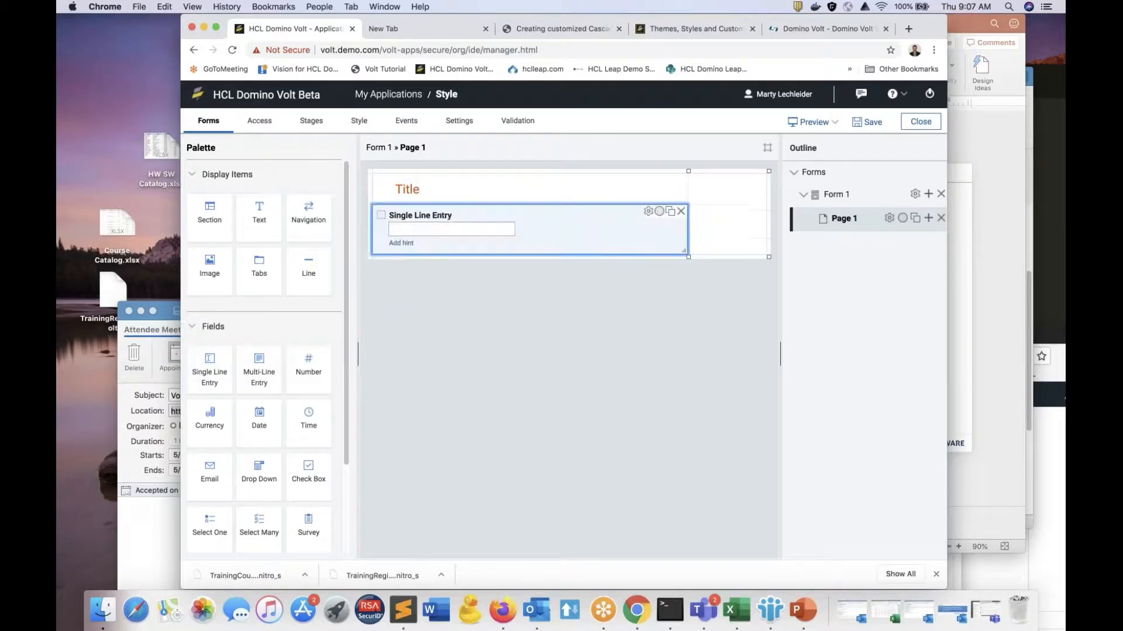
left_click(672, 215)
left_click(672, 252)
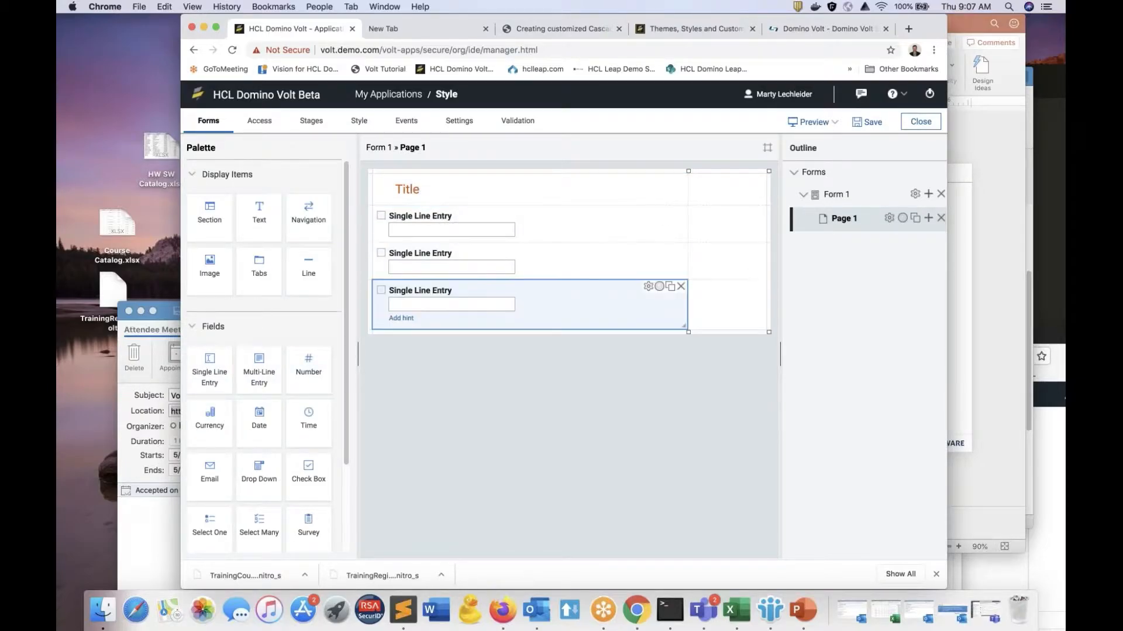
Step: Review the application's available themes, keep Flat Blue, and open it for customization in a full-screen window
left_click(359, 120)
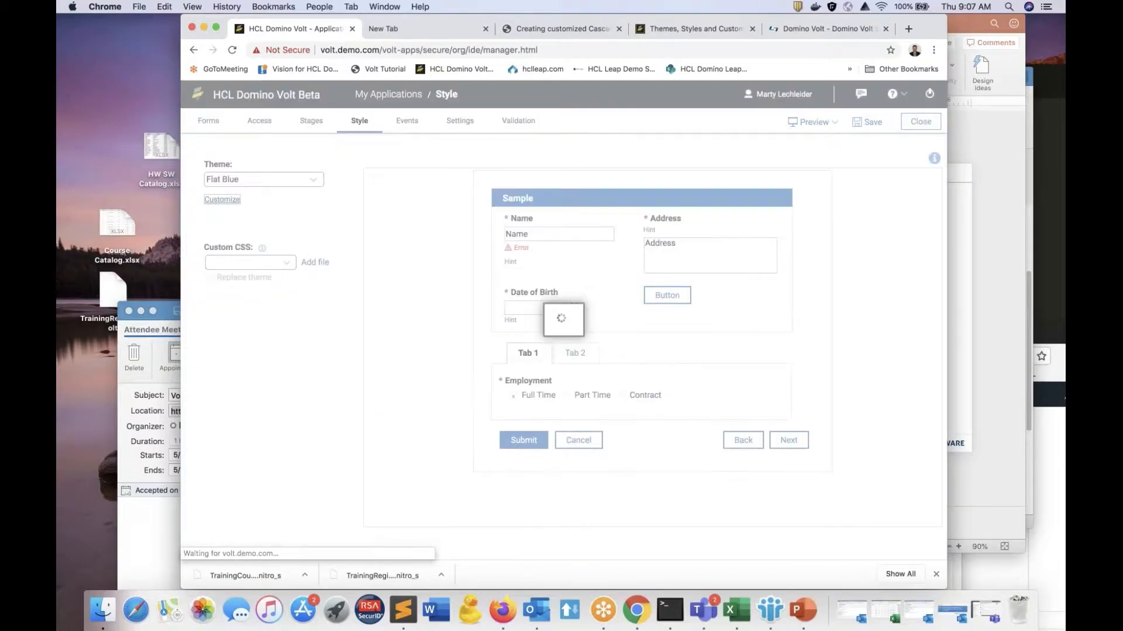
left_click(276, 181)
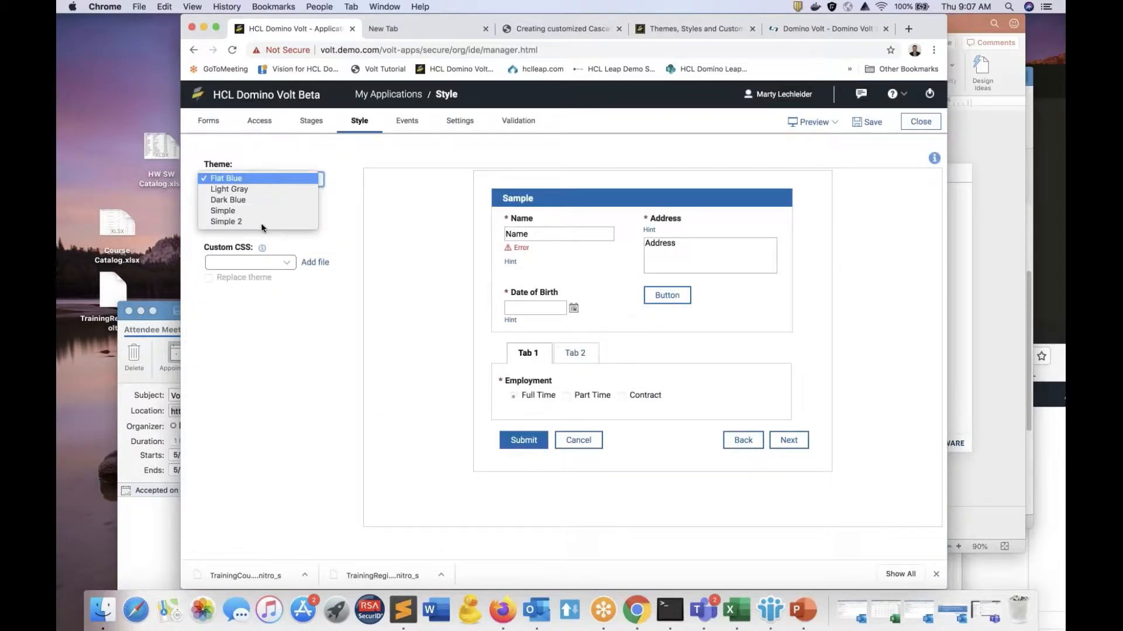
left_click(281, 168)
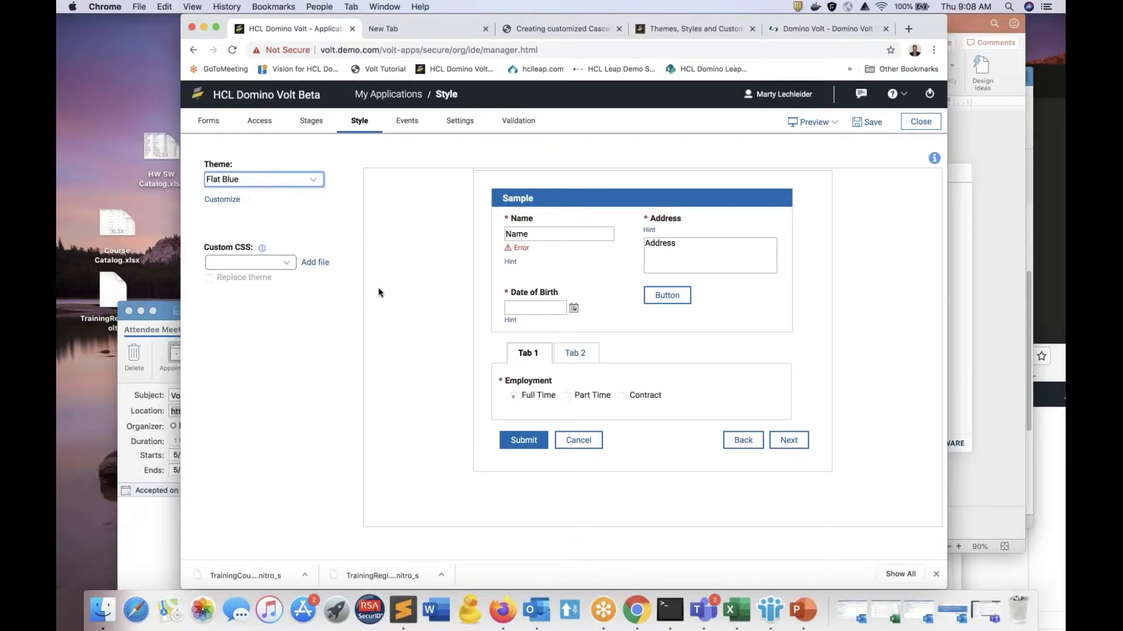
left_click(232, 201)
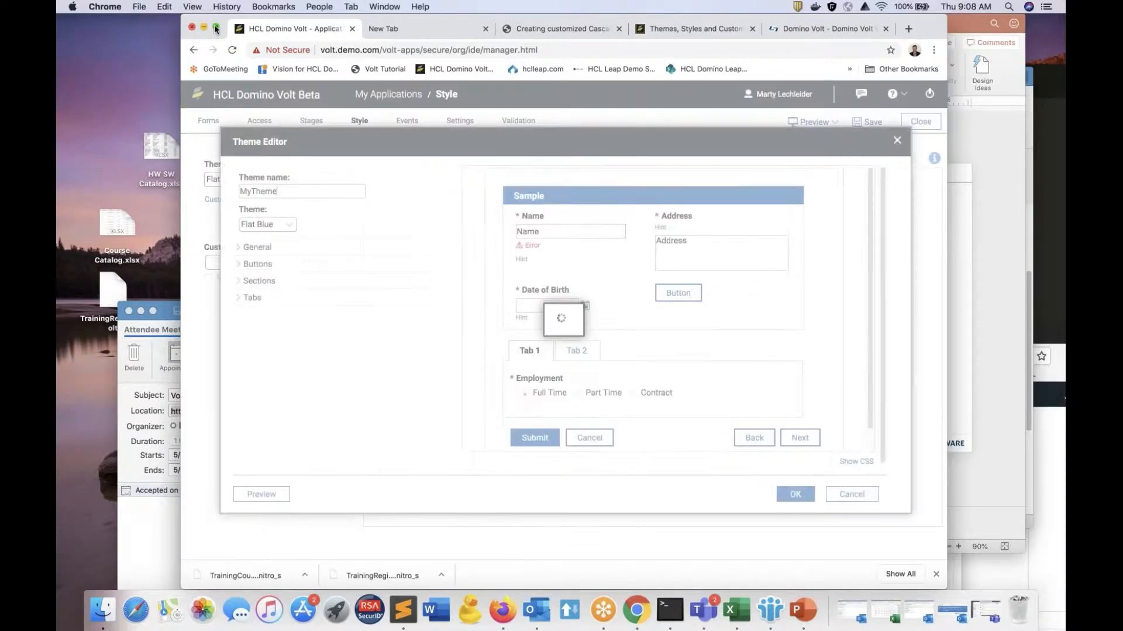
left_click(214, 27)
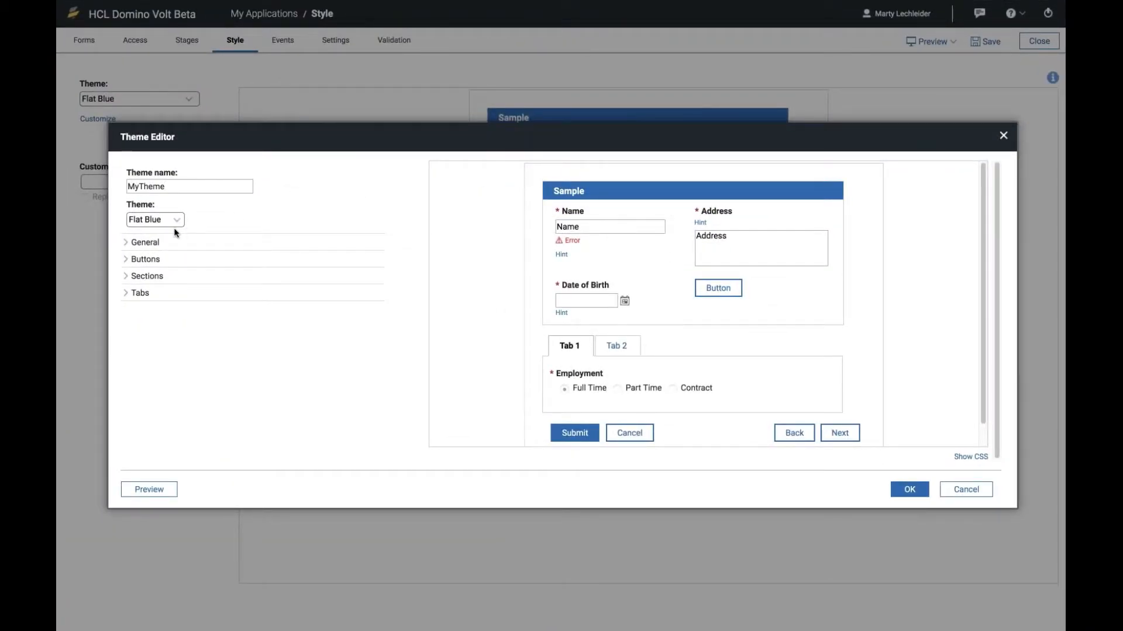
Step: Examine the theme's general Page Layout options and its Buttons options
left_click(125, 244)
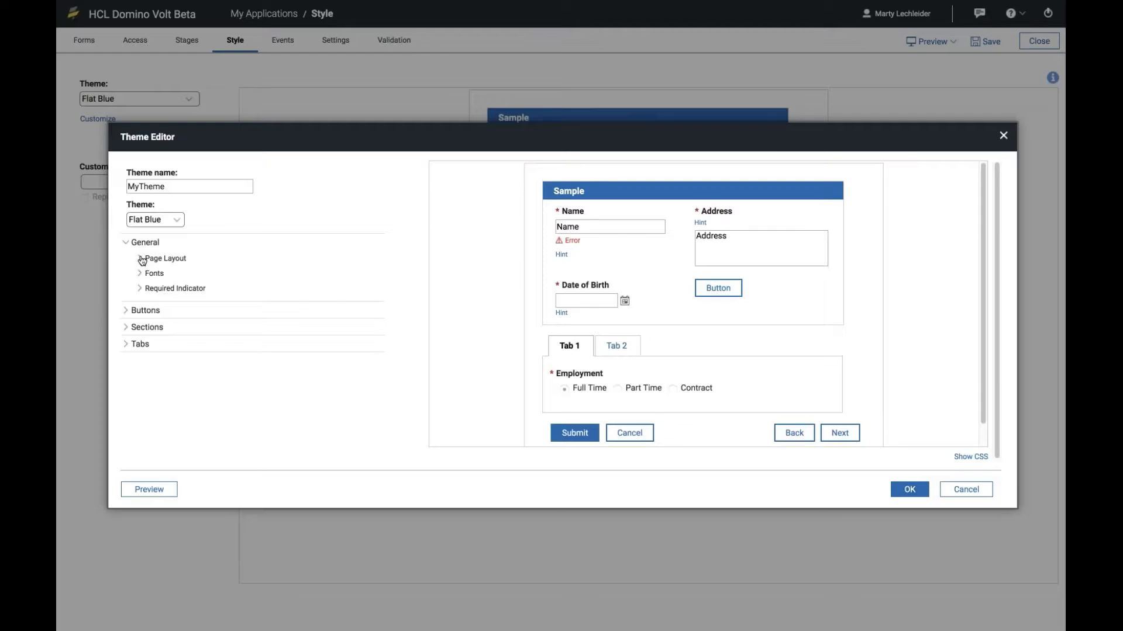
left_click(141, 259)
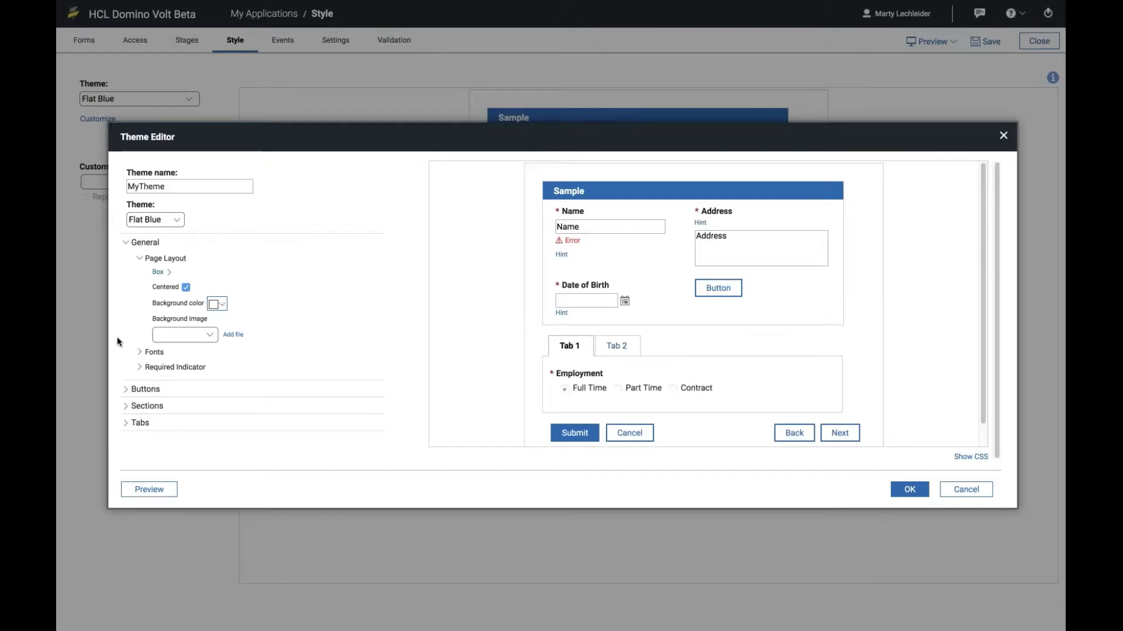
left_click(129, 393)
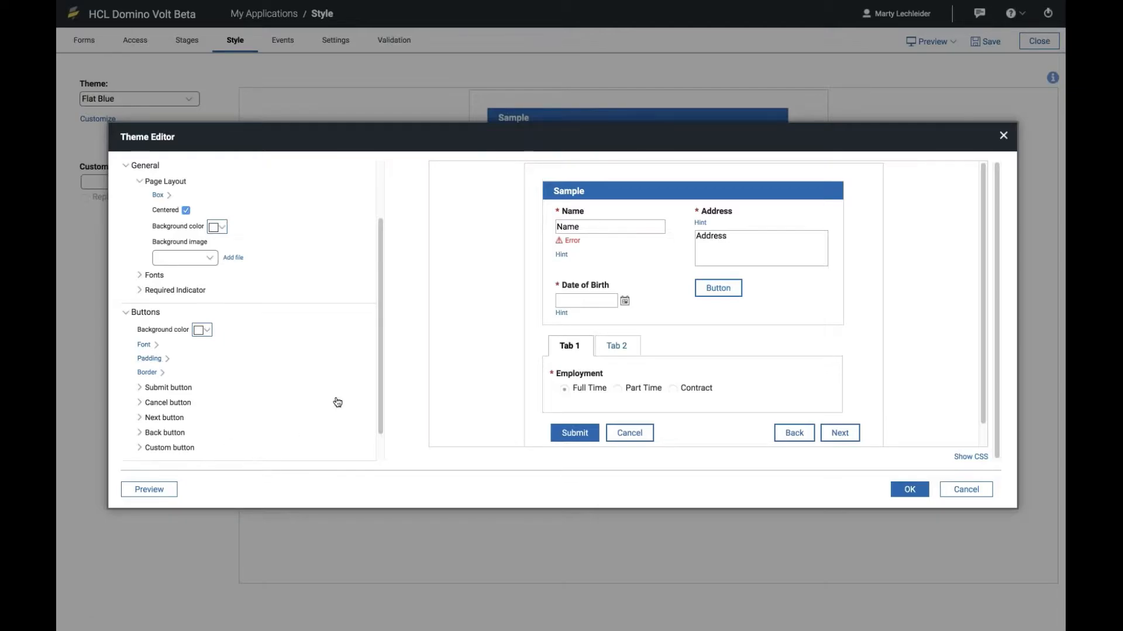
left_click(145, 313)
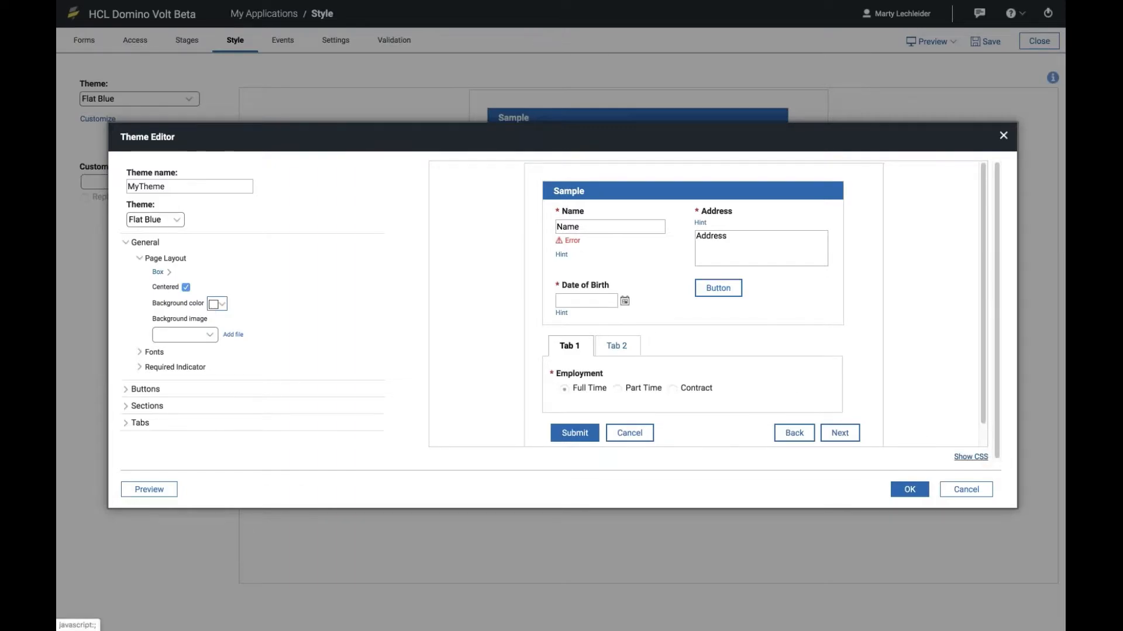
Step: Inspect the CSS generated for the customized theme and save it as MyTheme
left_click(971, 456)
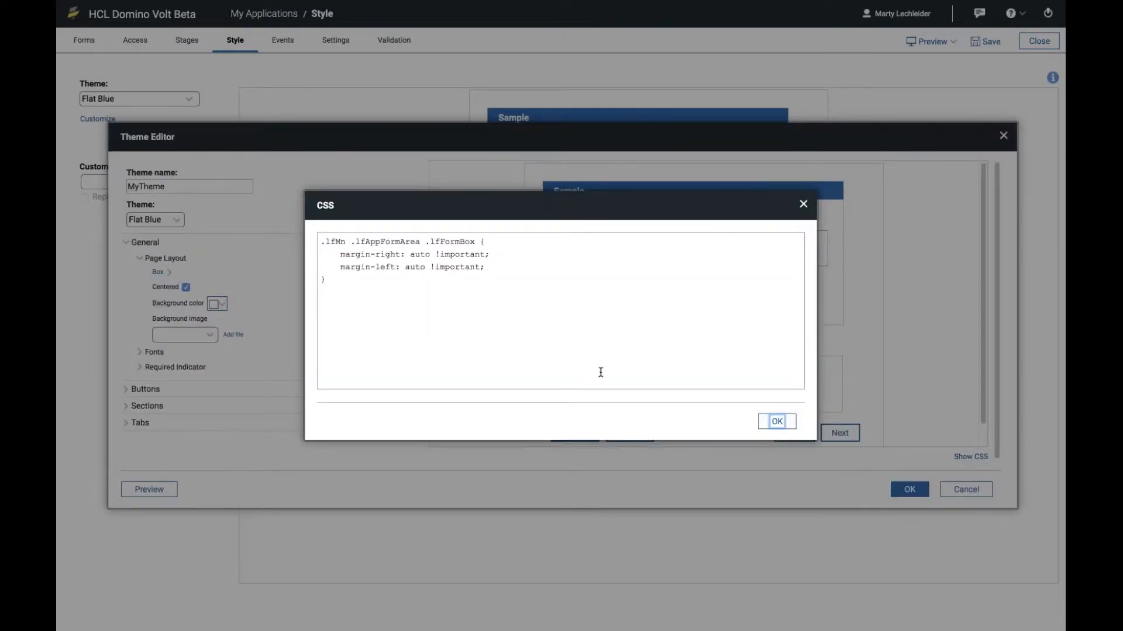
left_click(342, 283)
key("ctrl+a")
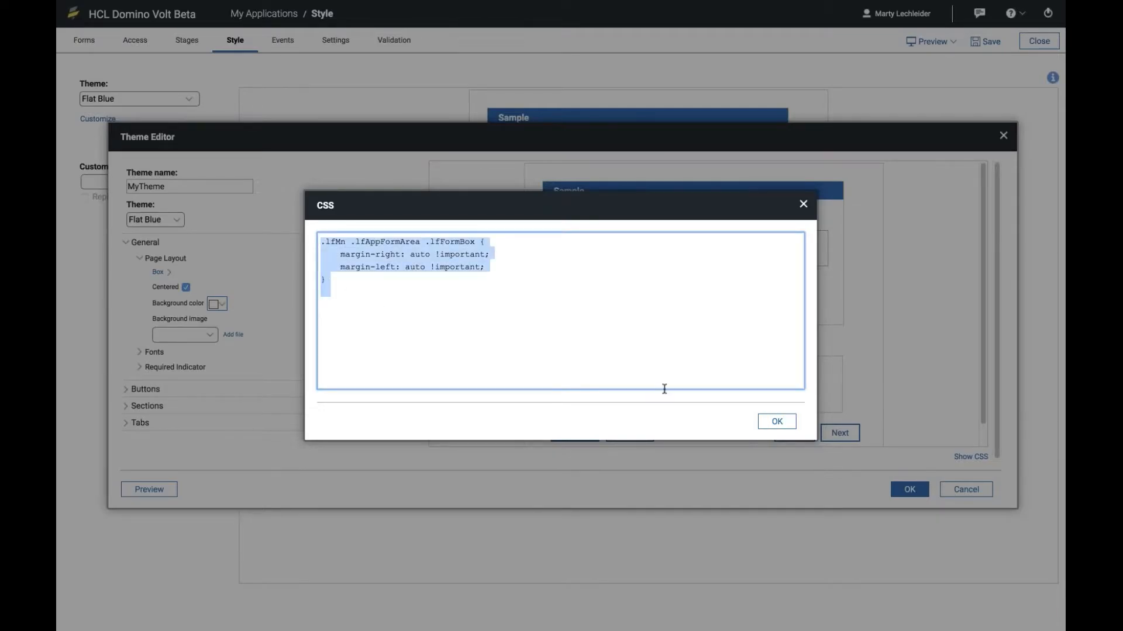
left_click(776, 421)
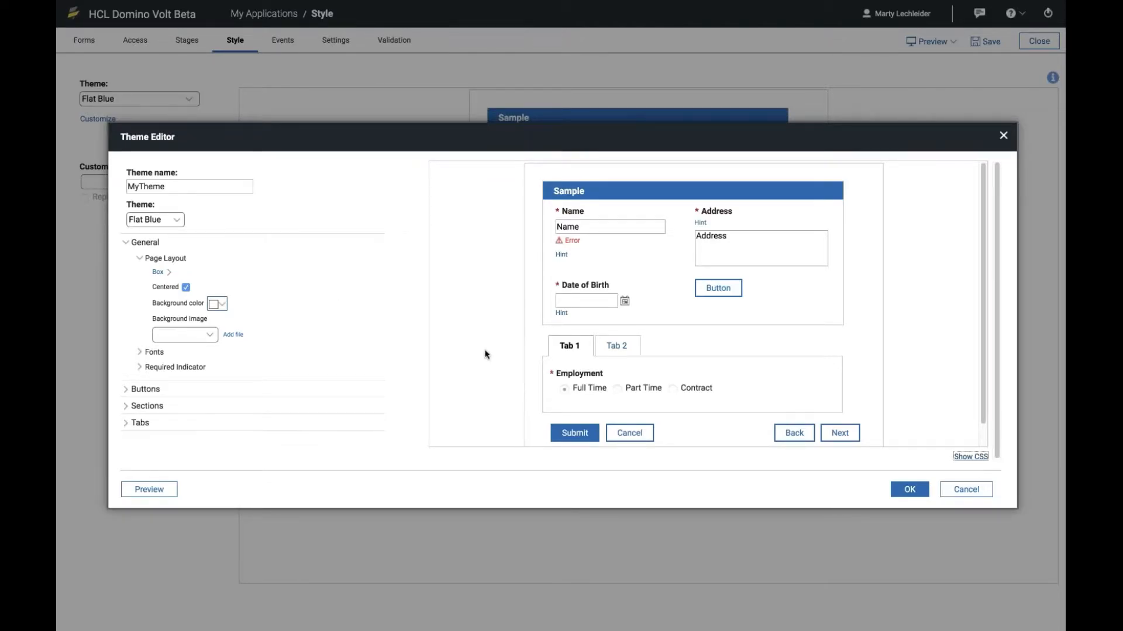
left_click(989, 455)
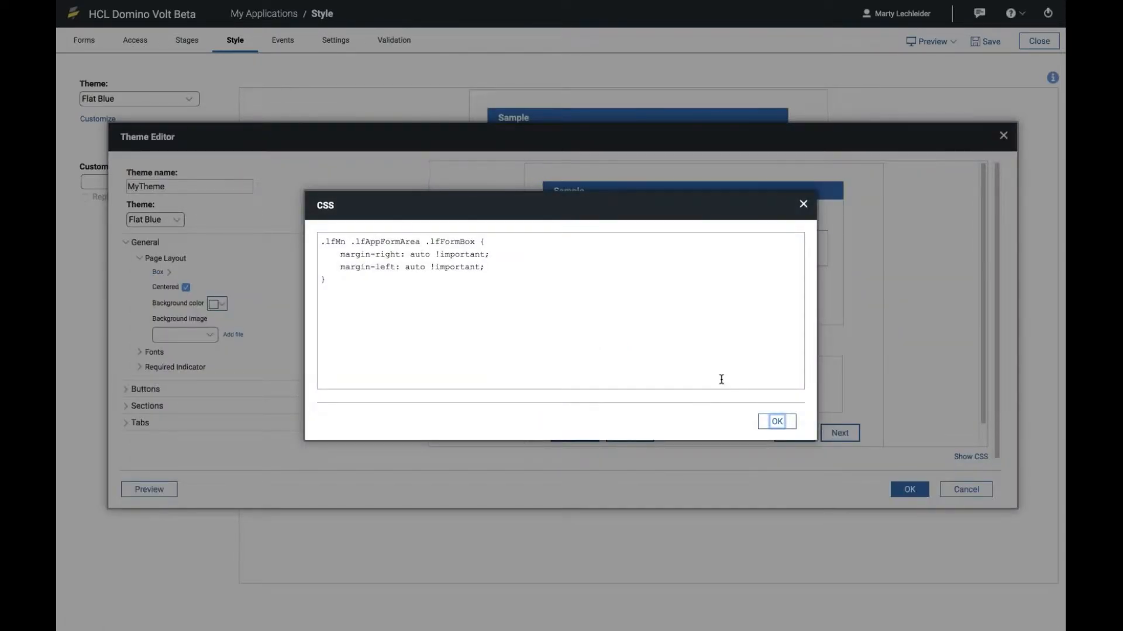
left_click(775, 422)
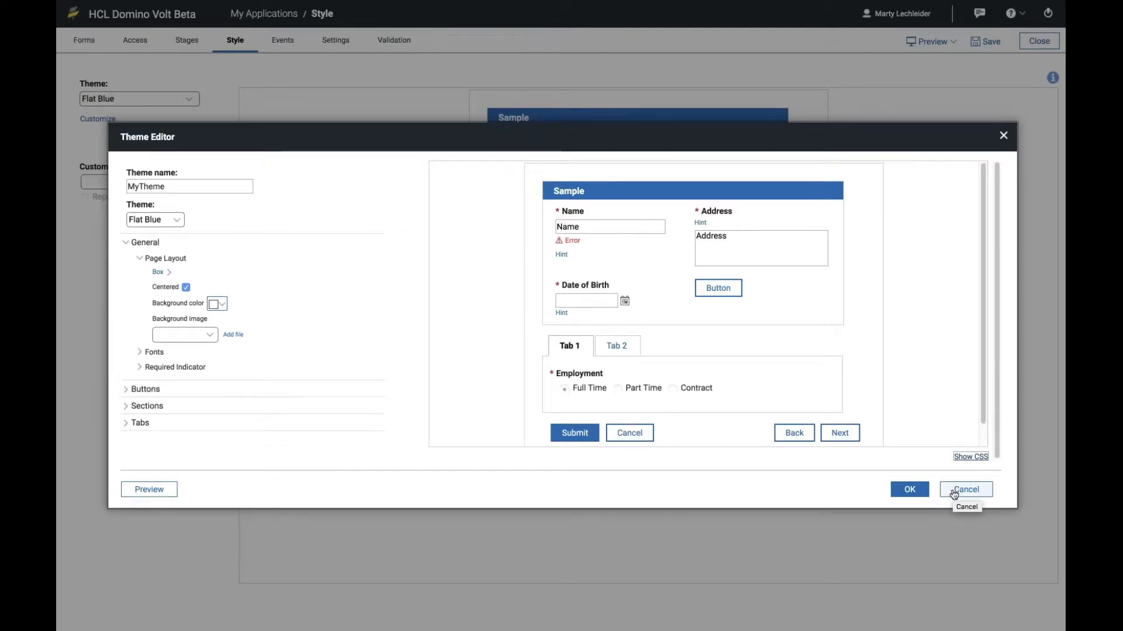
left_click(910, 490)
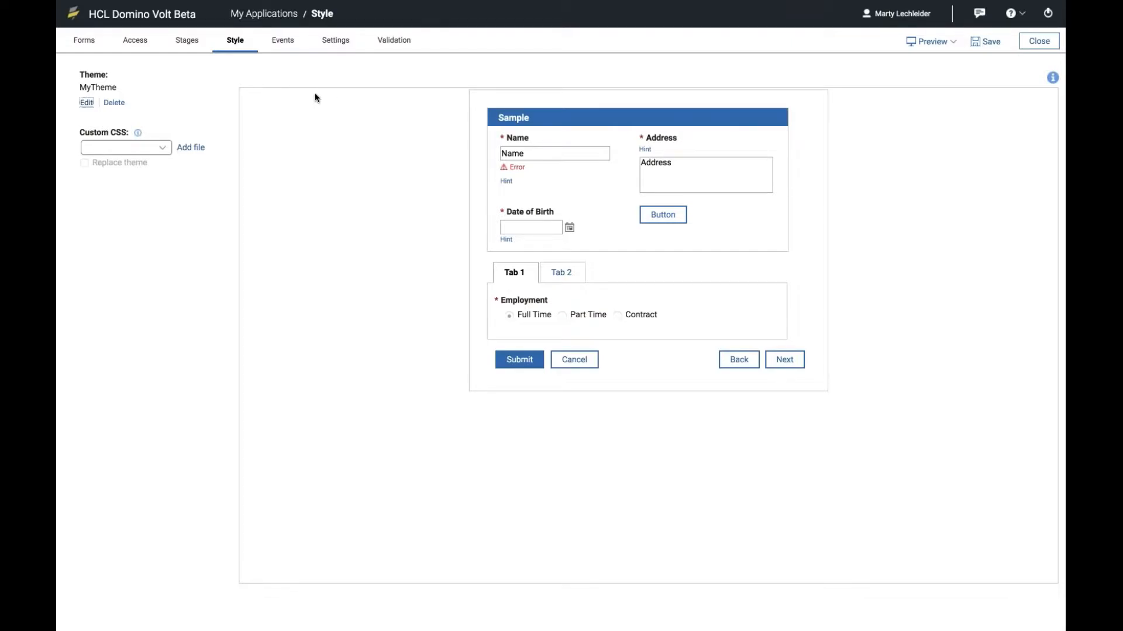
Step: Search the computer for woff2 files and upload the Gotham-Book.woff2 font from the Desktop to the application's files
left_click(321, 75)
left_click(335, 42)
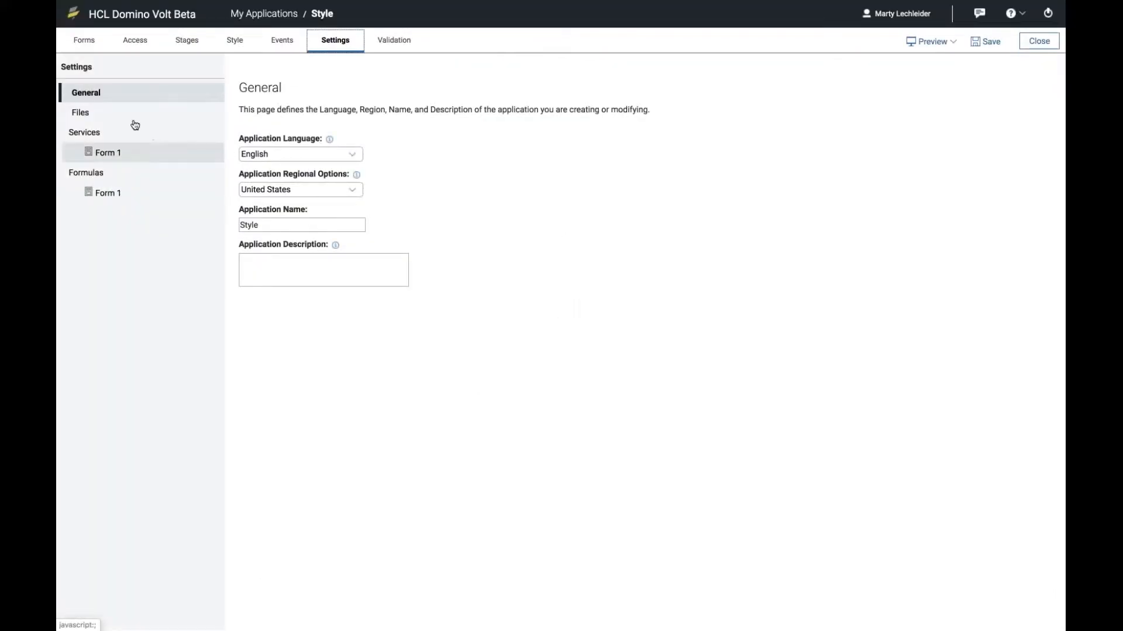
left_click(95, 113)
left_click(261, 153)
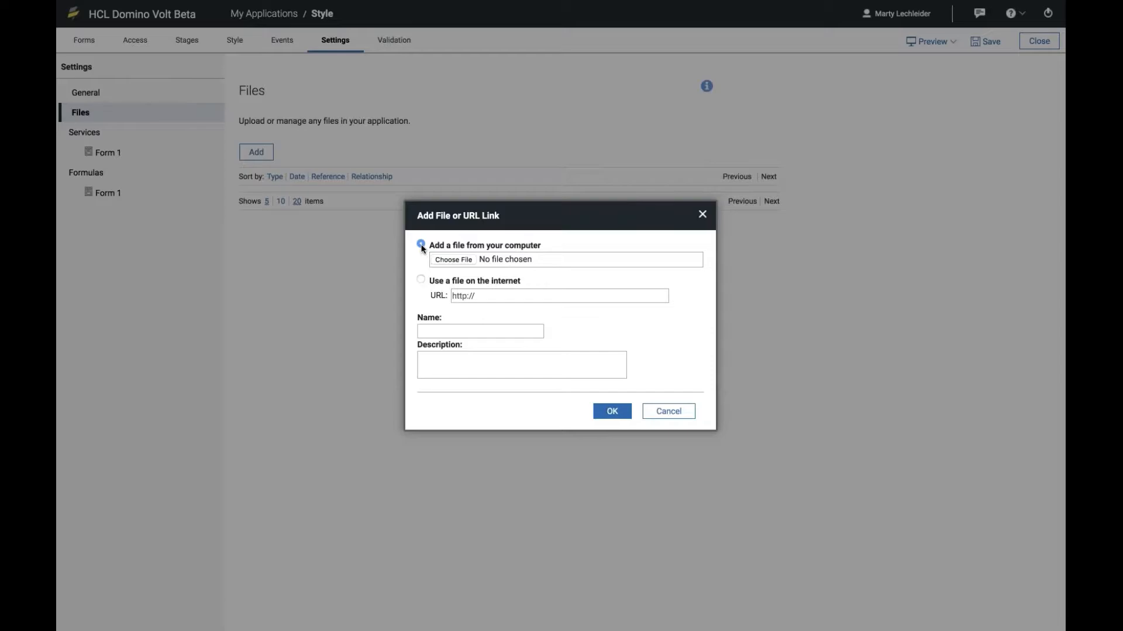
left_click(459, 262)
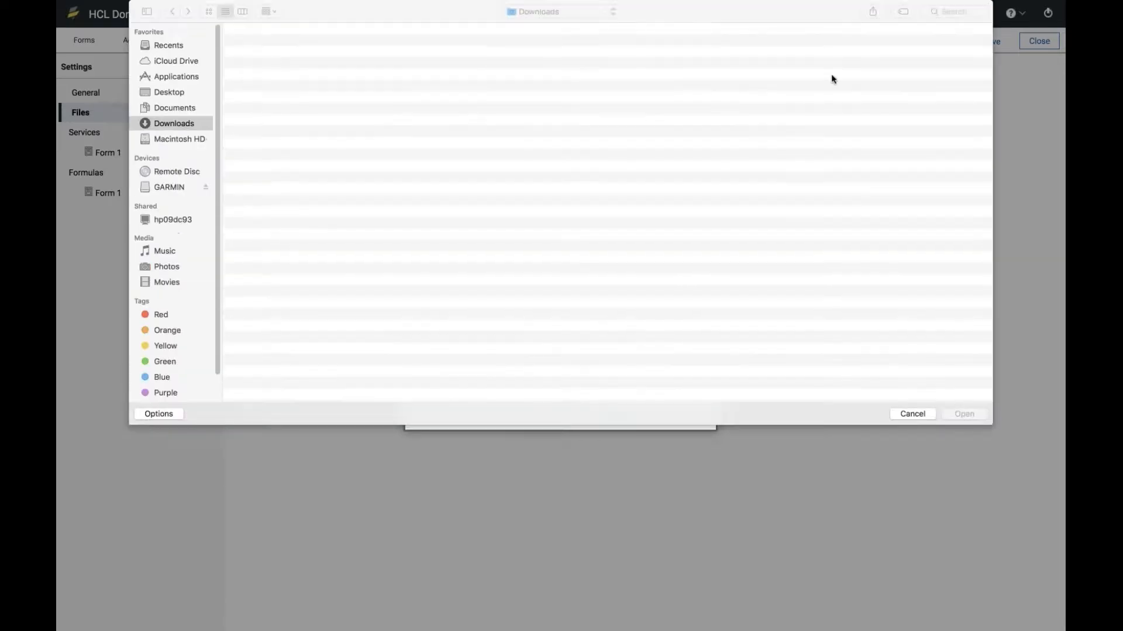
left_click(944, 11)
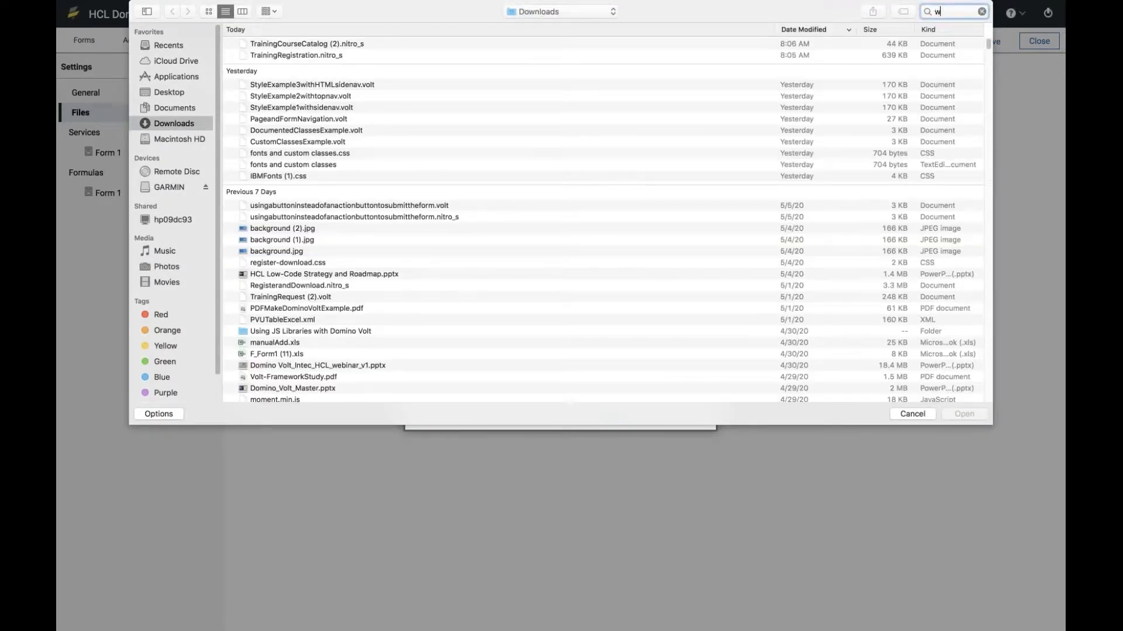
type("woff")
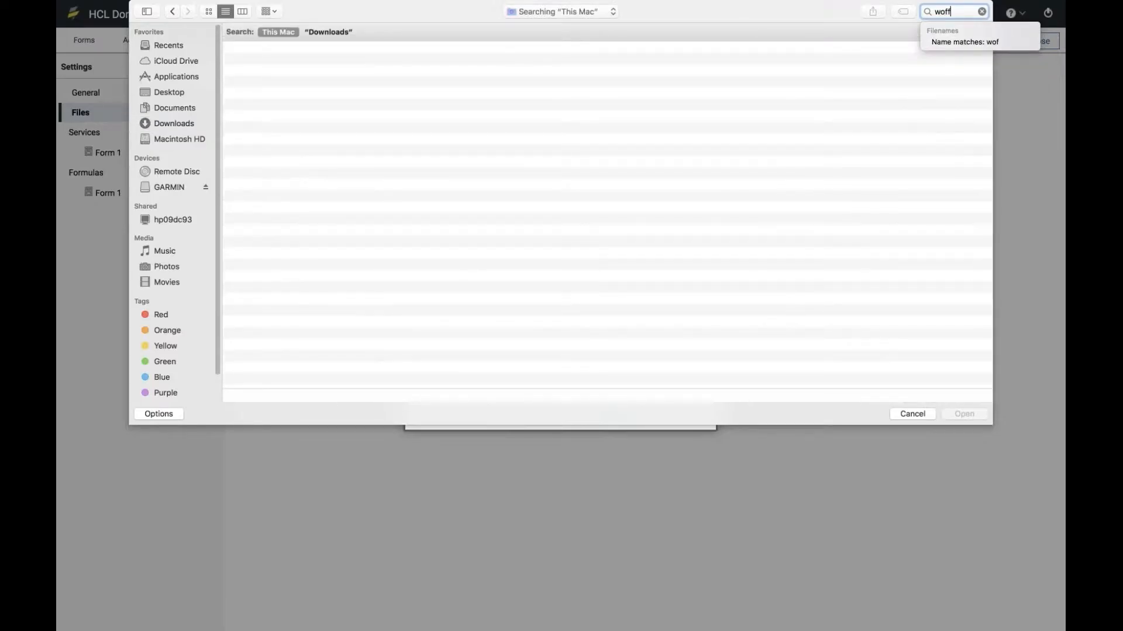
type("2")
left_click(968, 42)
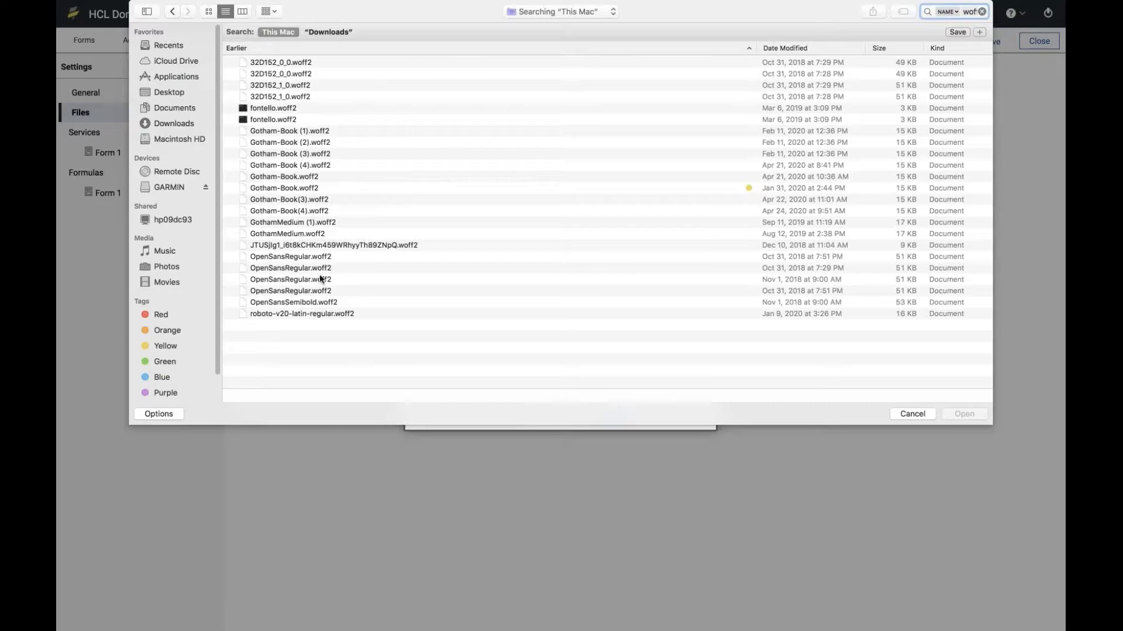
left_click(290, 187)
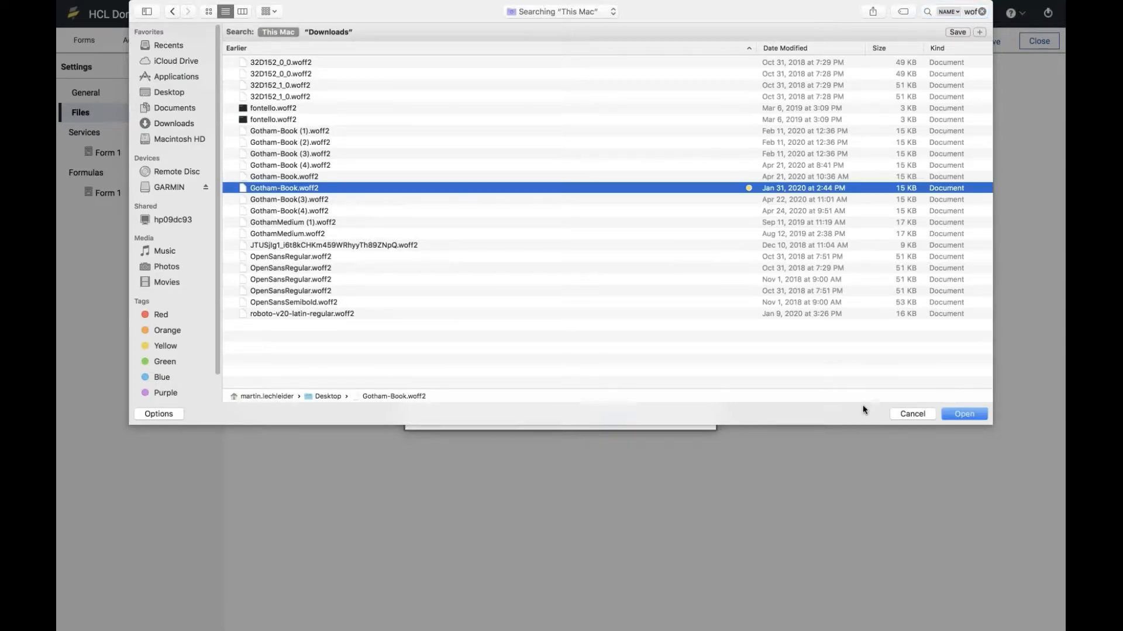
left_click(964, 413)
left_click(611, 412)
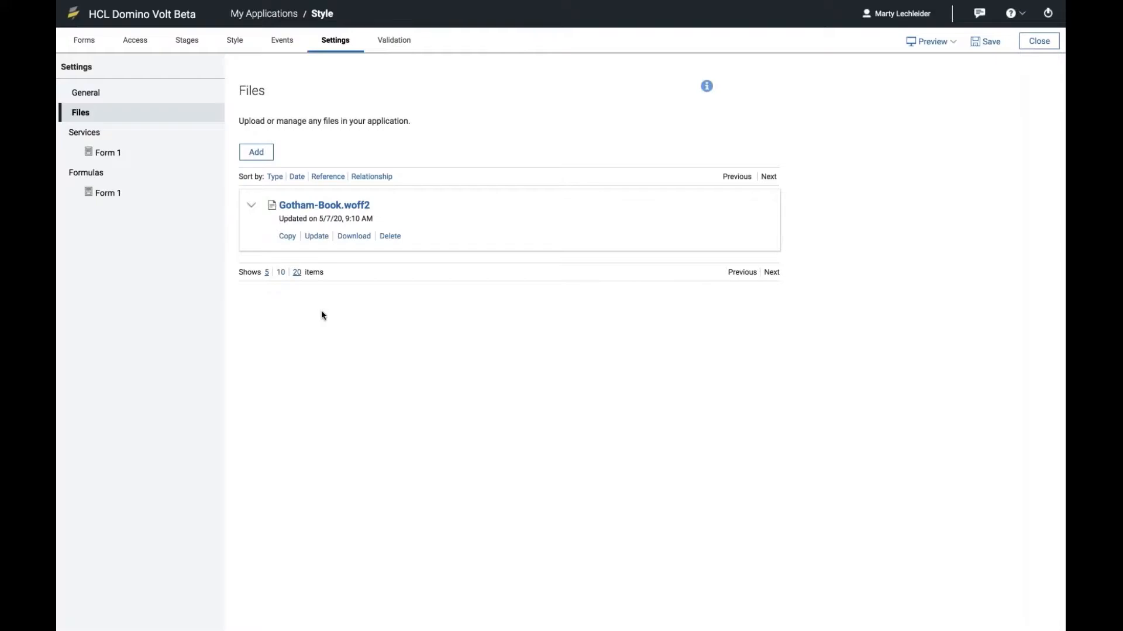
left_click(236, 42)
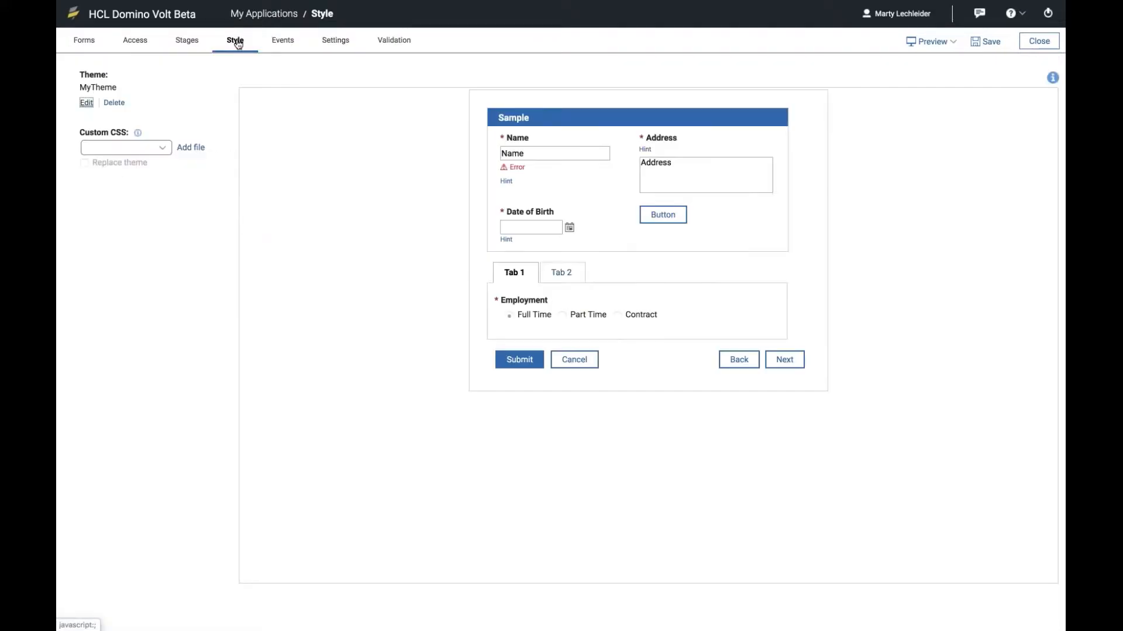
left_click(86, 103)
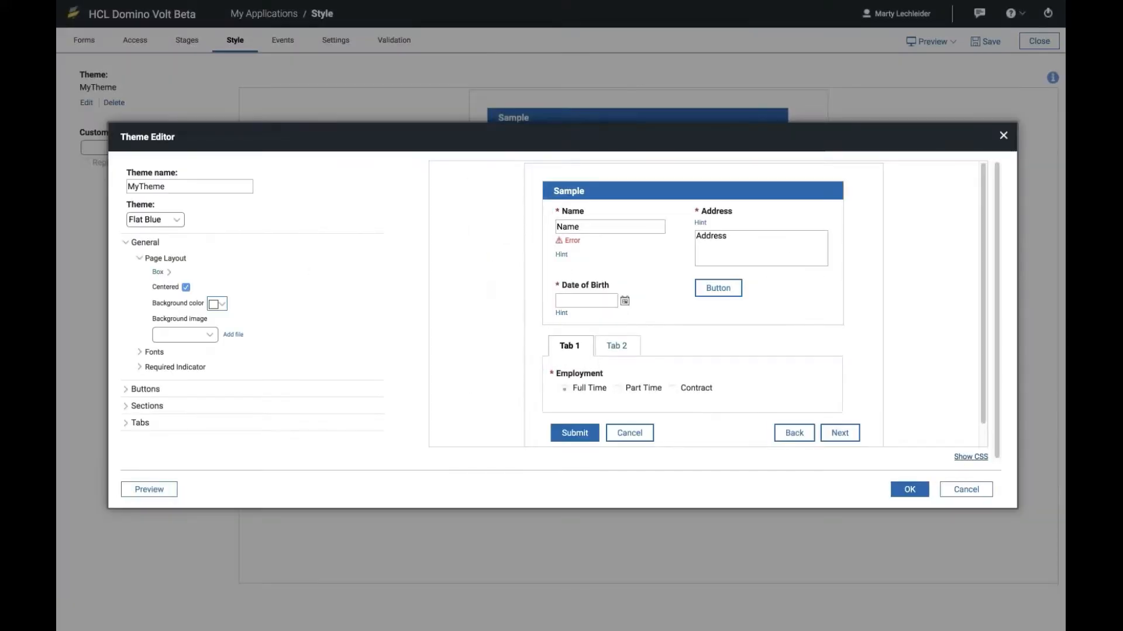
left_click(971, 457)
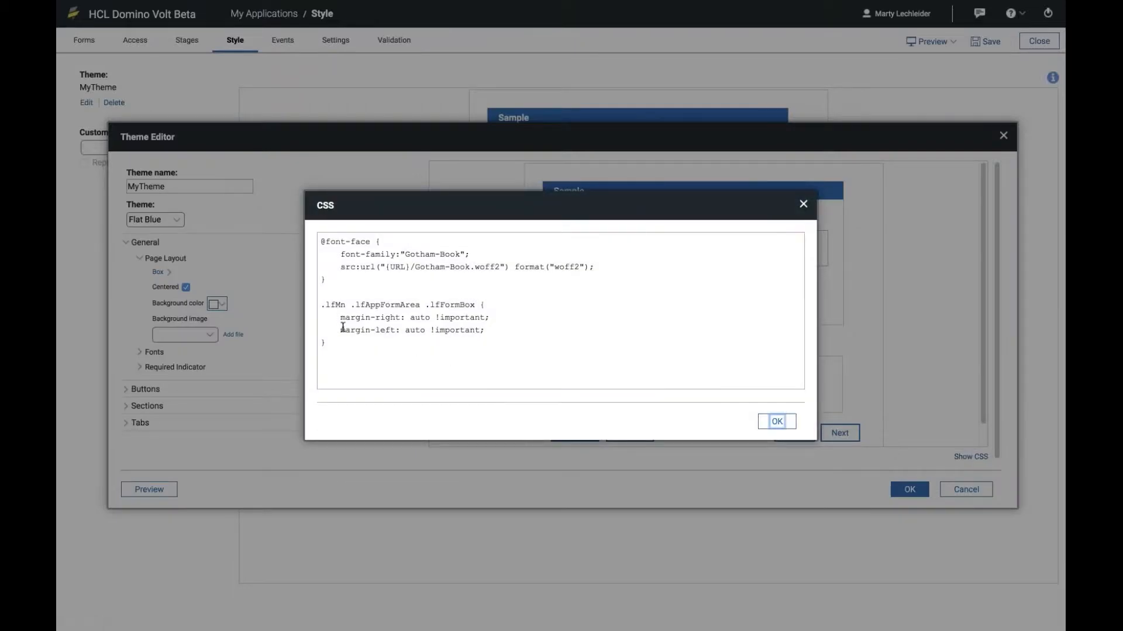
left_click_drag(321, 241, 327, 280)
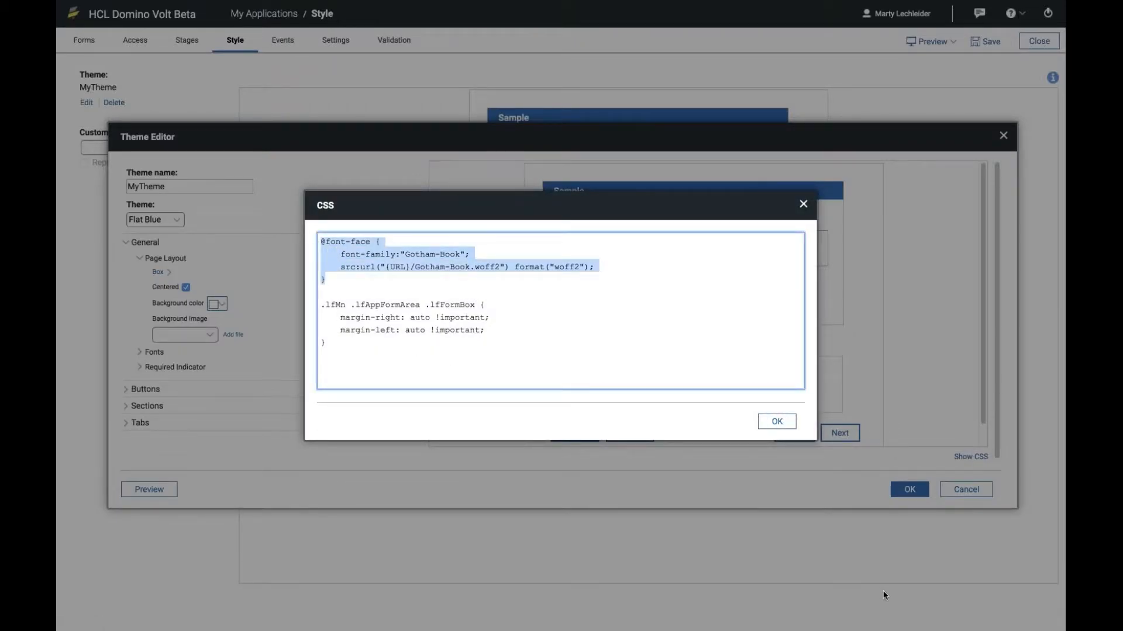
left_click(777, 423)
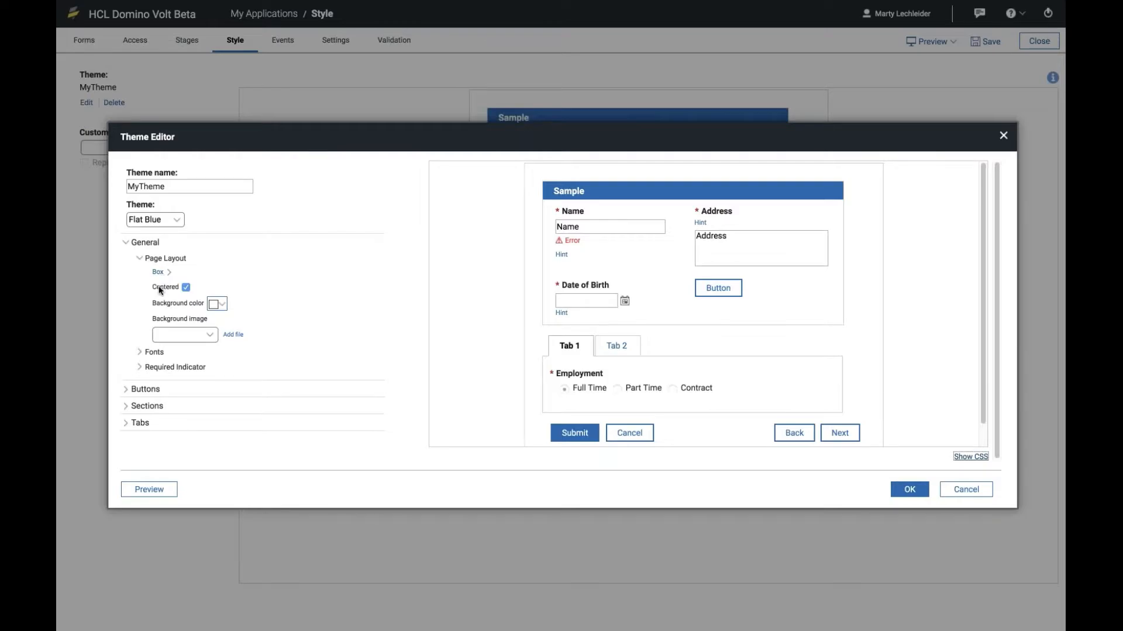
Step: Set the theme's general font family to Gotham-Book and save the theme changes
left_click(155, 352)
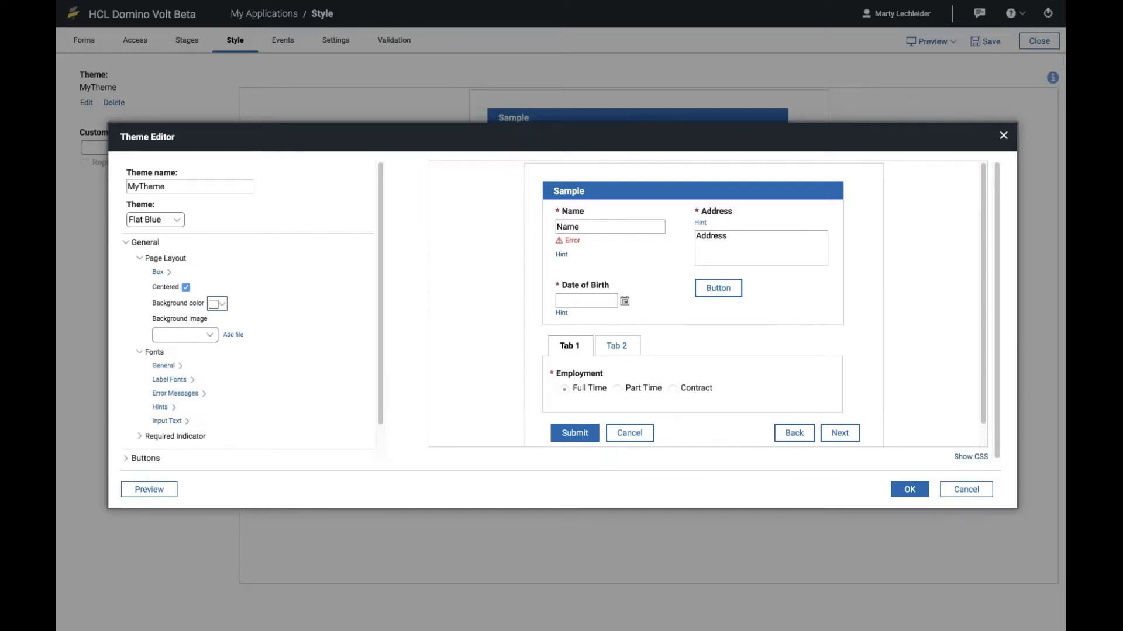
left_click(175, 369)
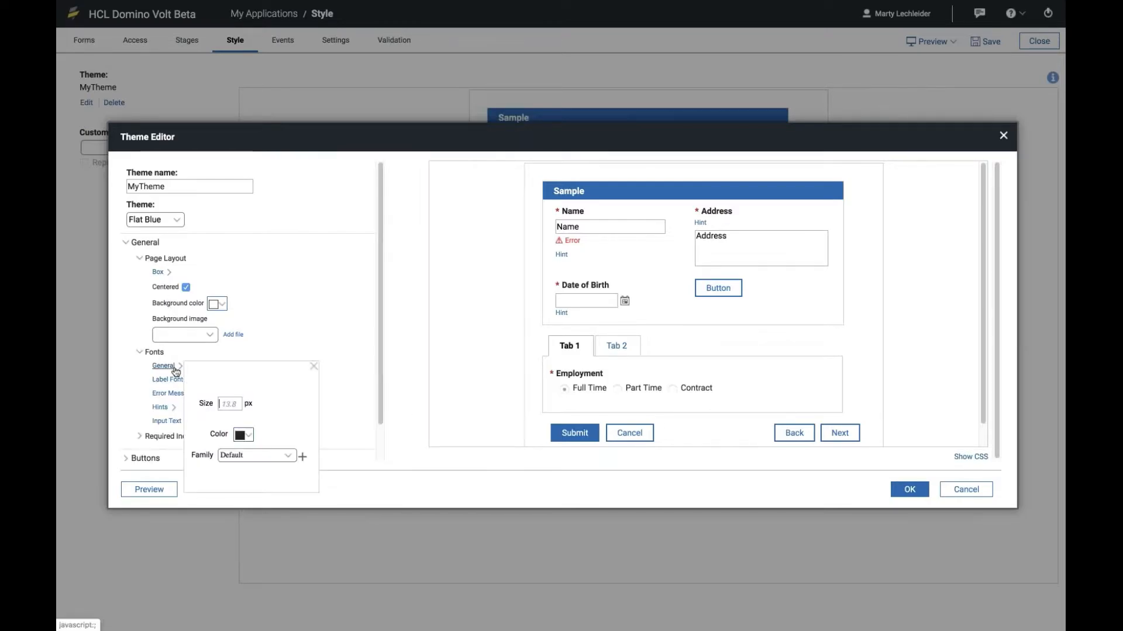
left_click(287, 456)
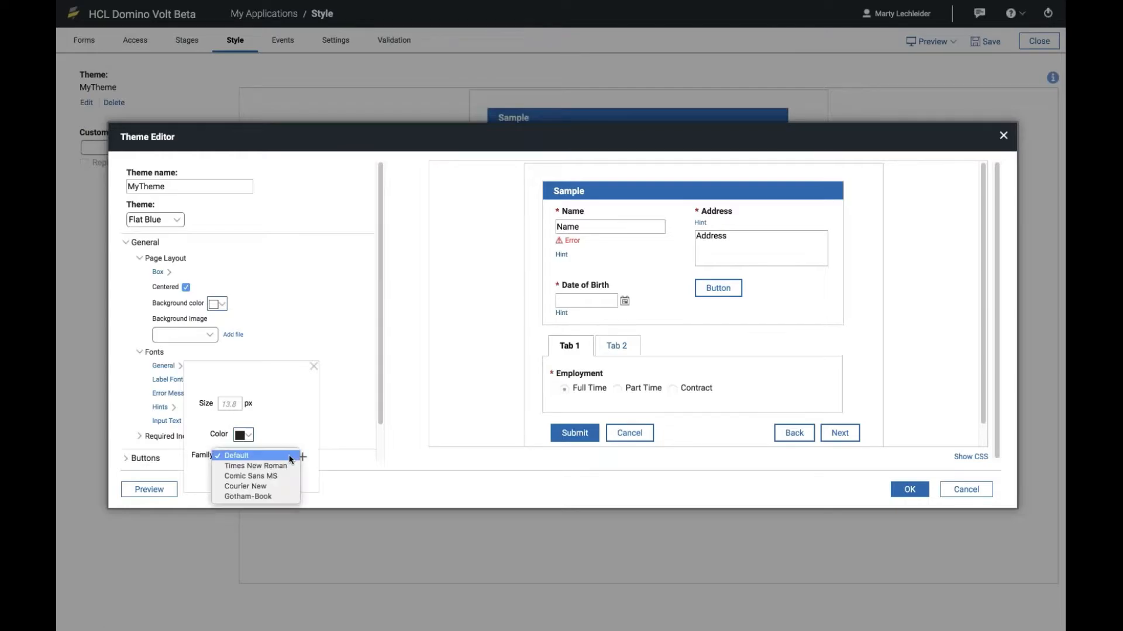
left_click(275, 496)
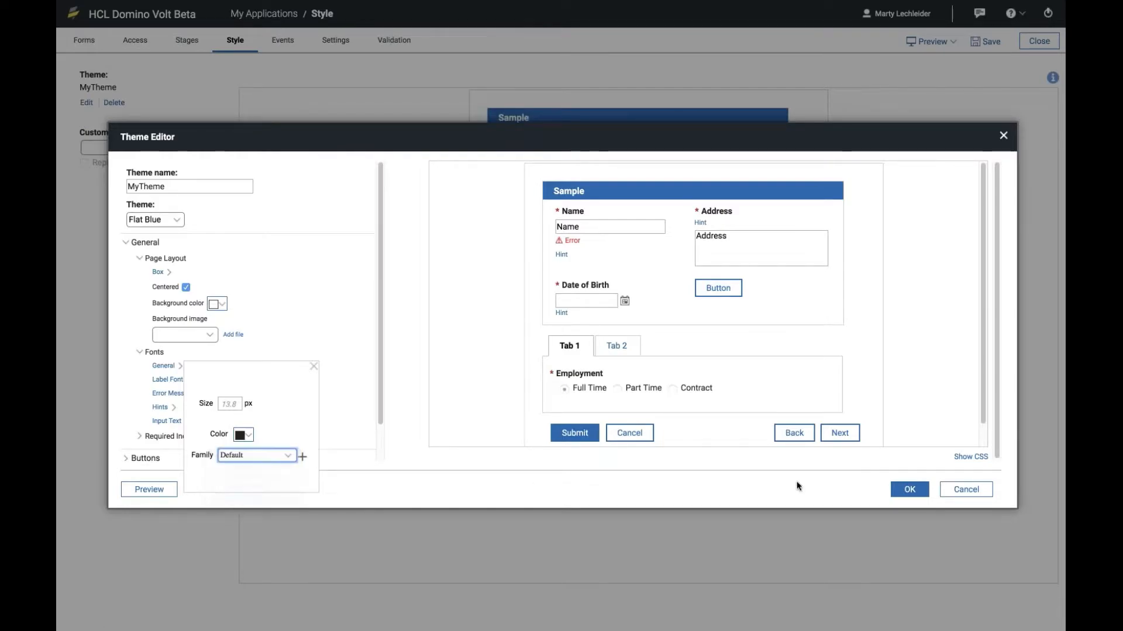
left_click(901, 495)
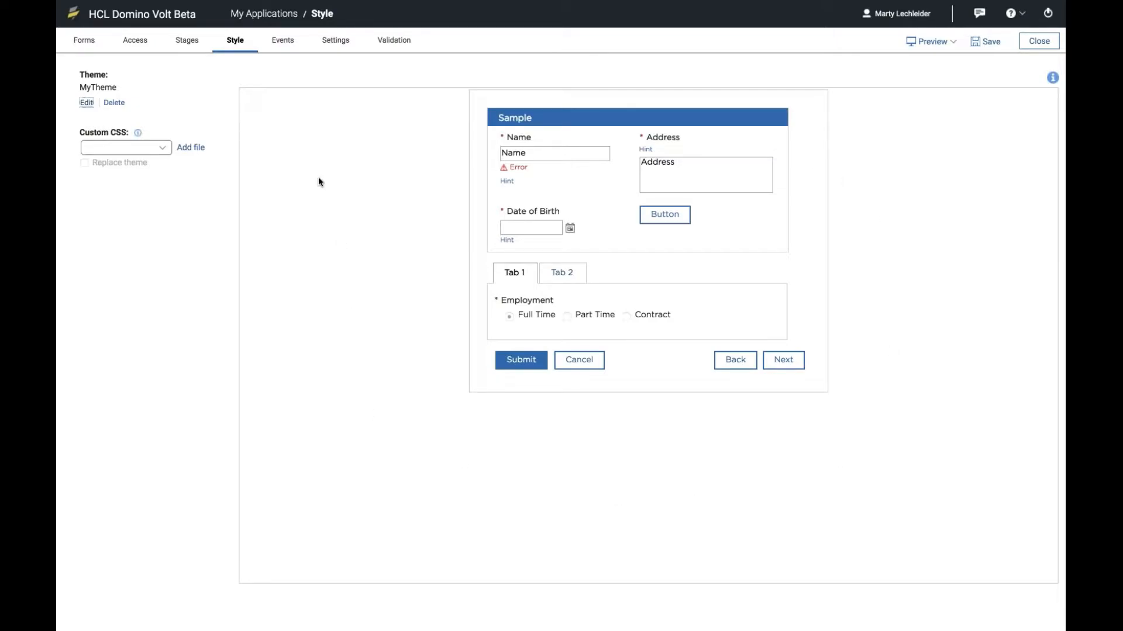
Step: Return to the application's form, preview it with the customized theme, and take the preview window out of full screen
left_click(89, 42)
left_click(930, 42)
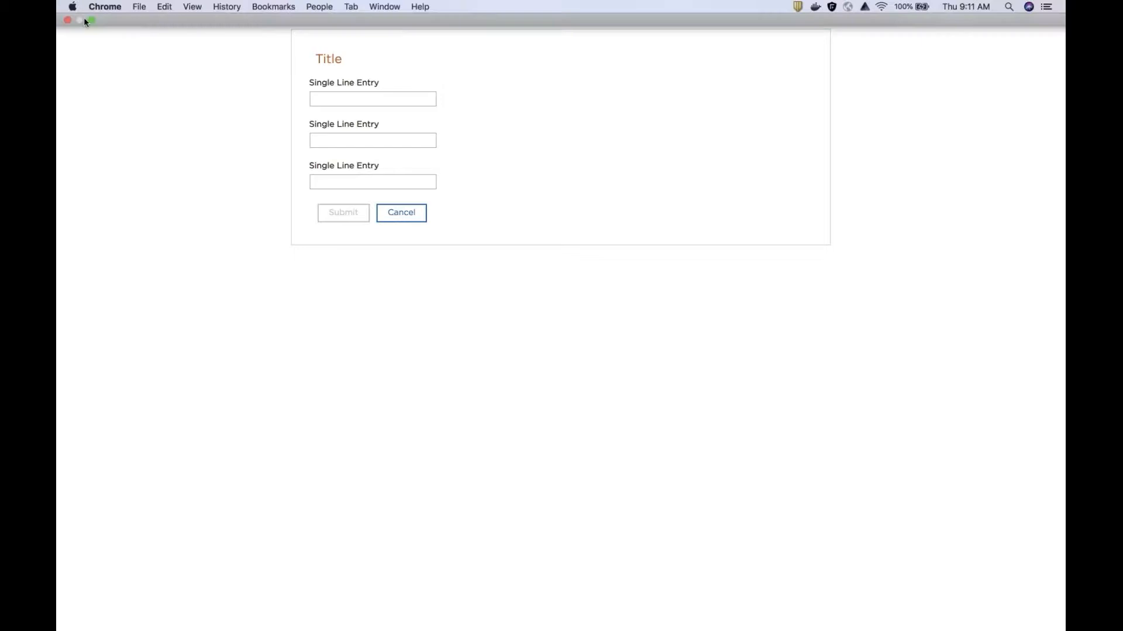
left_click(91, 21)
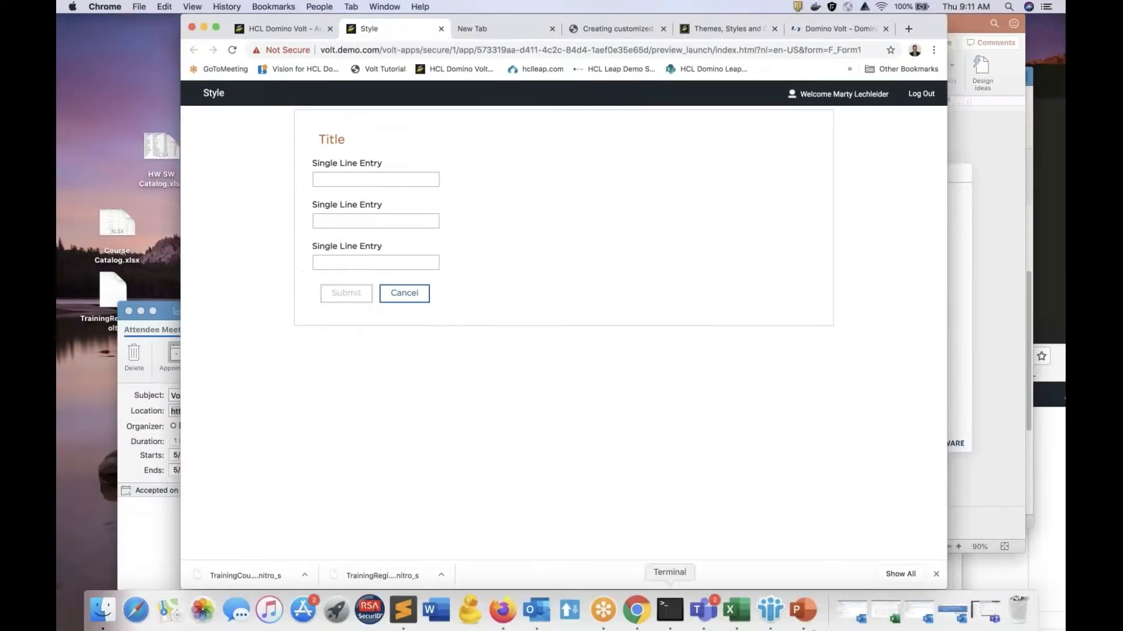
Step: Switch to PowerPoint and present the slides from Style Editor through Using Fonts to Documented (& undocumented) classes, ending the show there
left_click(807, 615)
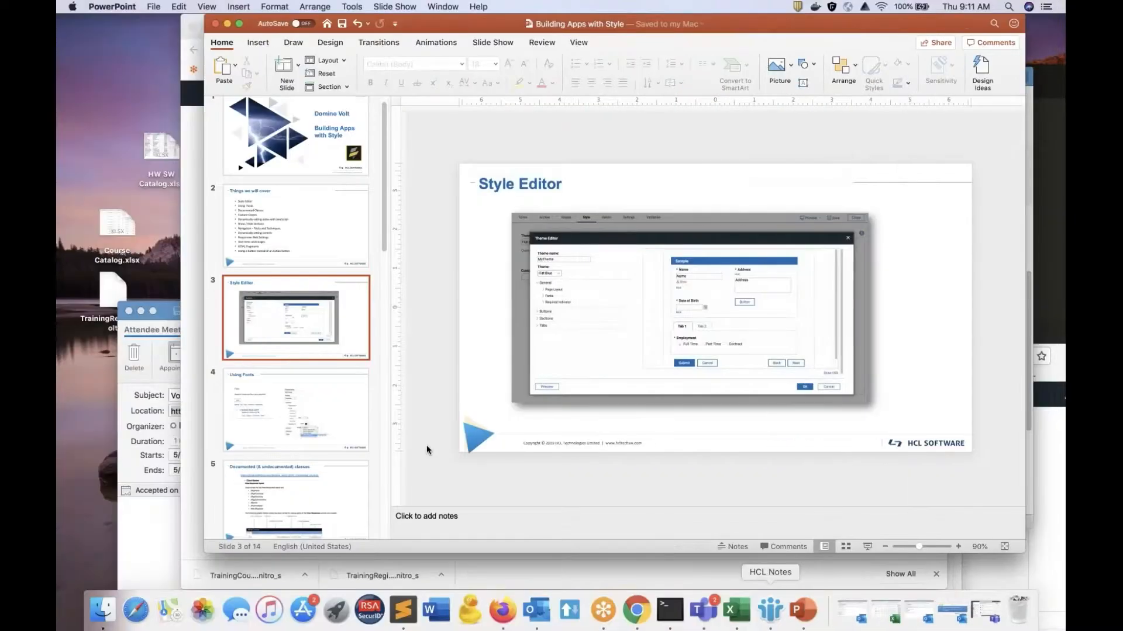
left_click(395, 6)
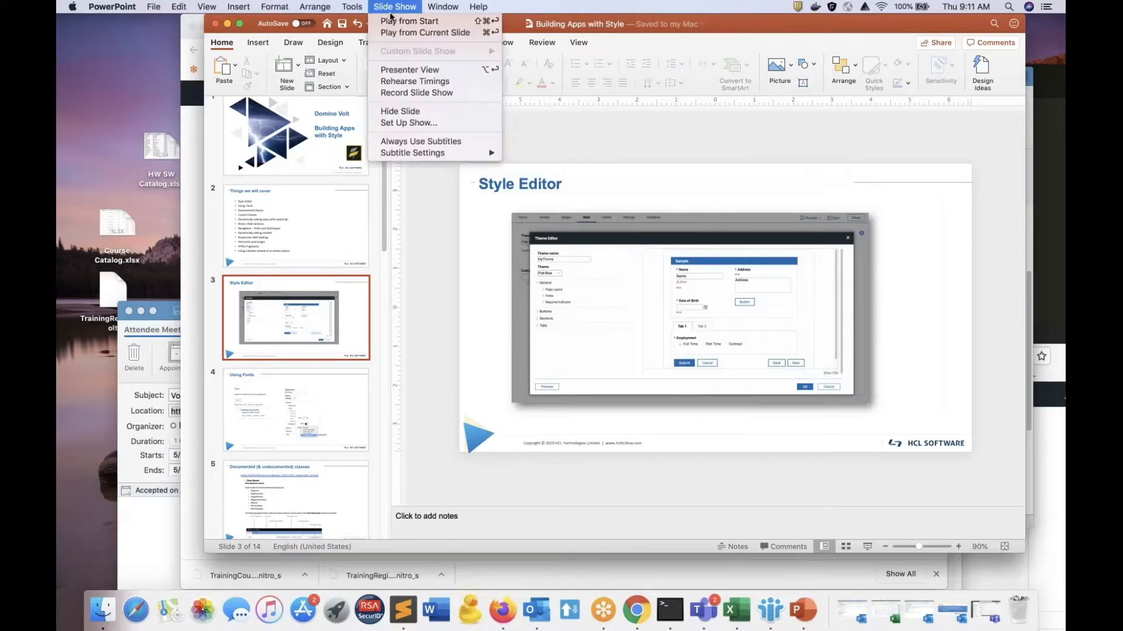
left_click(410, 32)
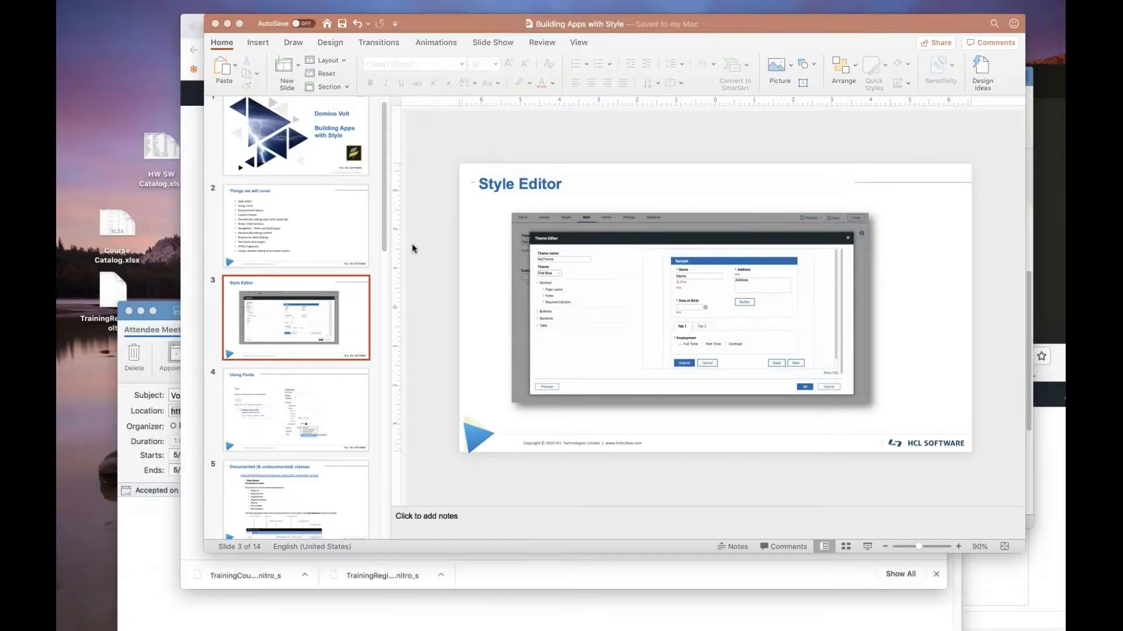
key("Right")
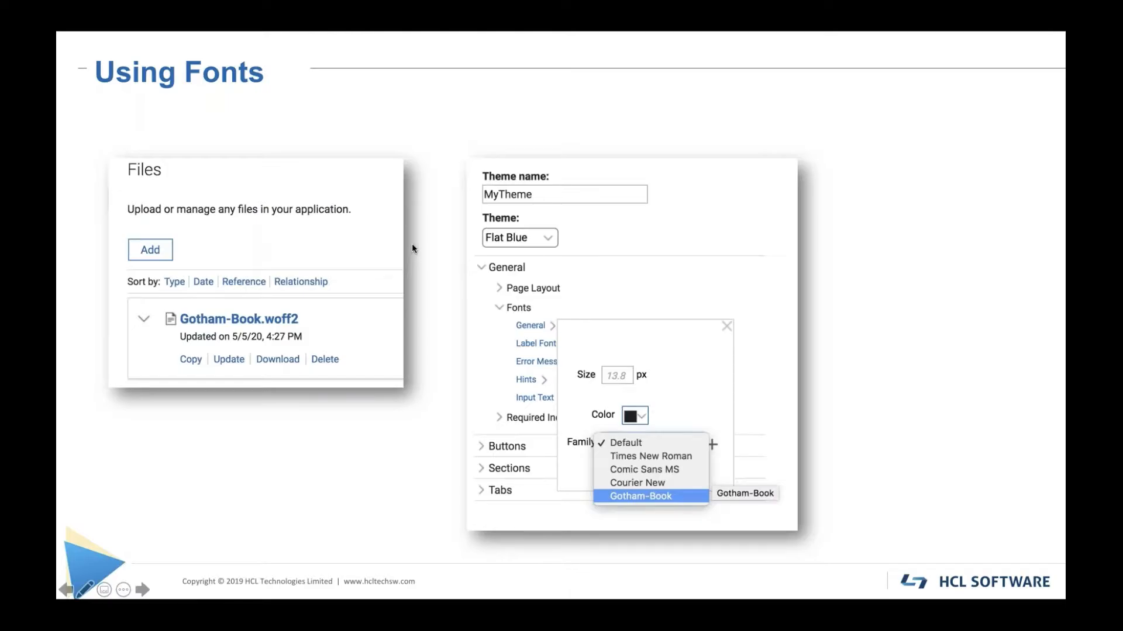
key("Right")
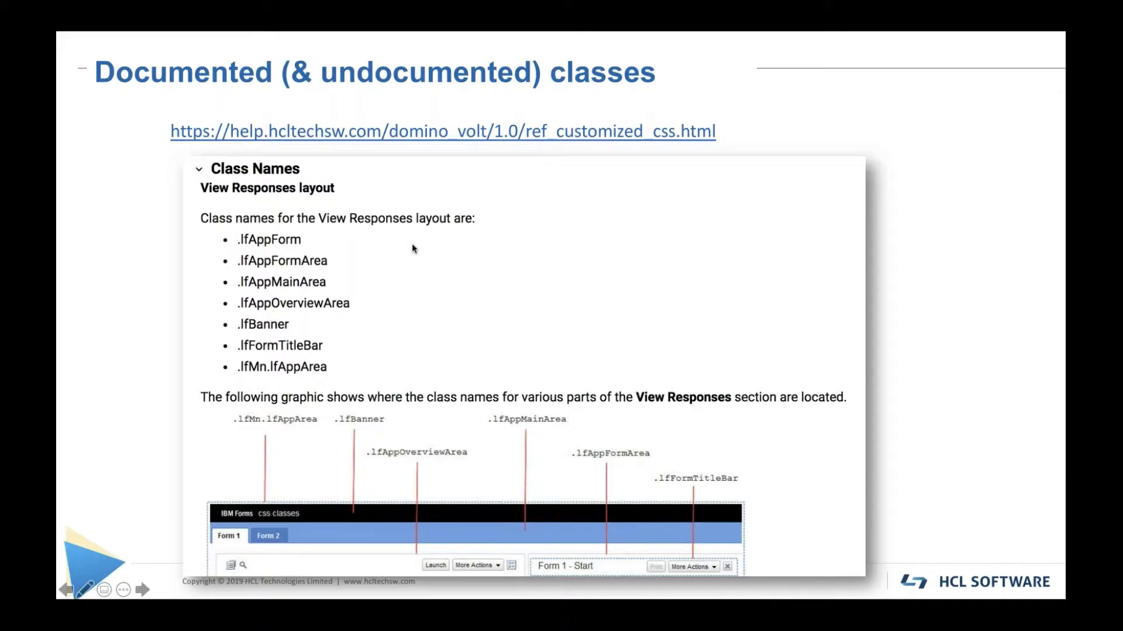
key("Escape")
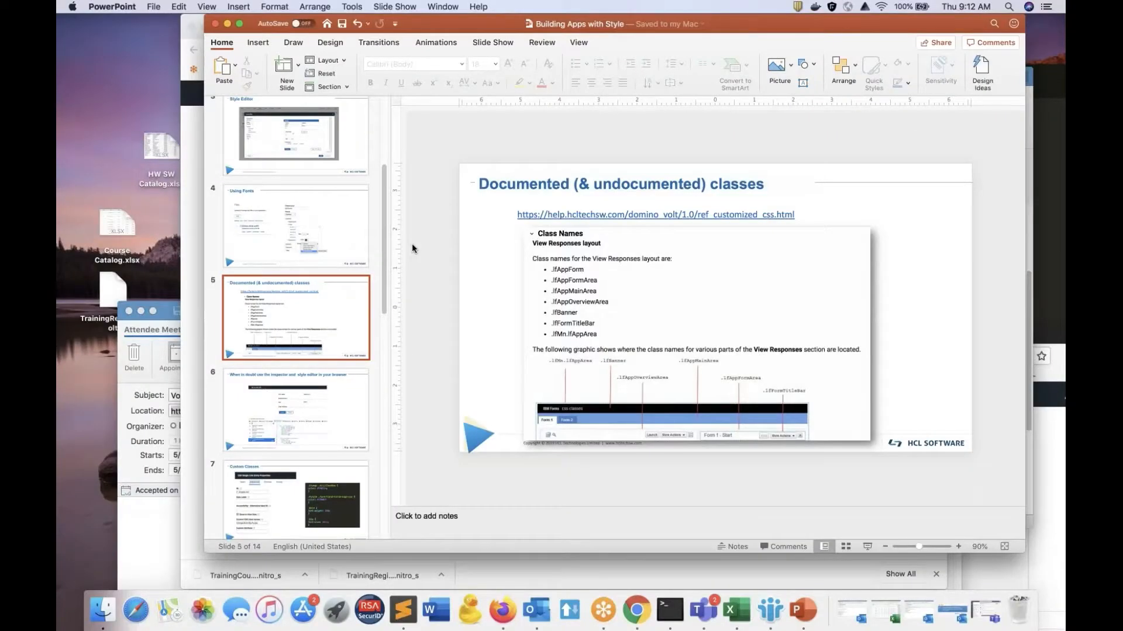
Step: Switch to Chrome, open the Creating customized Cascading Style Sheets help page in a wider window, and examine its sample theme code
left_click(637, 610)
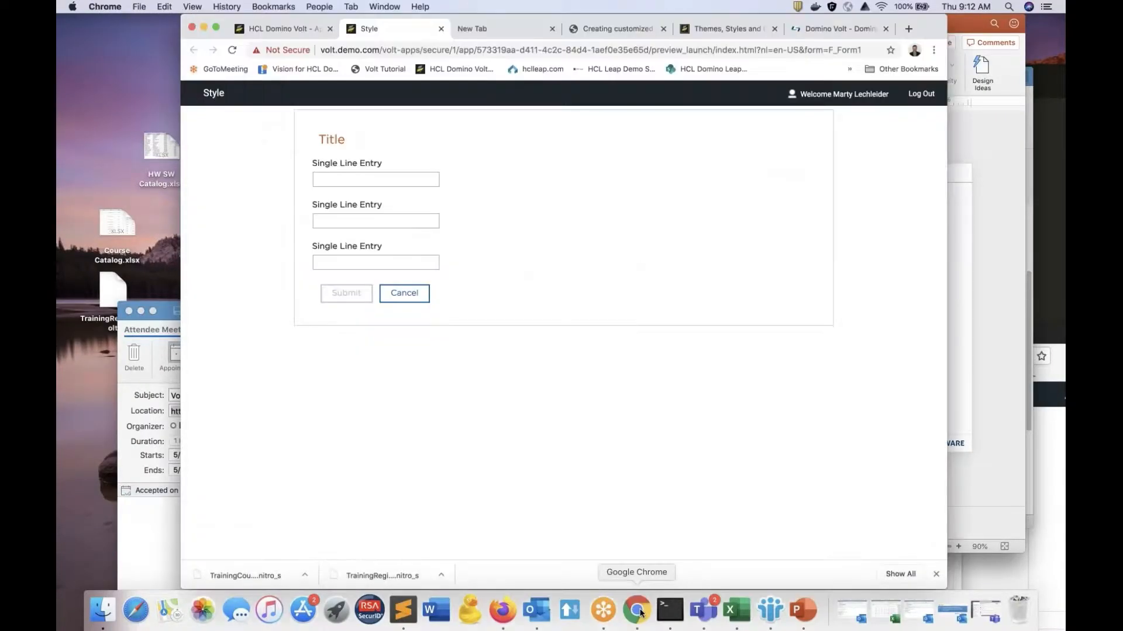
left_click(216, 27)
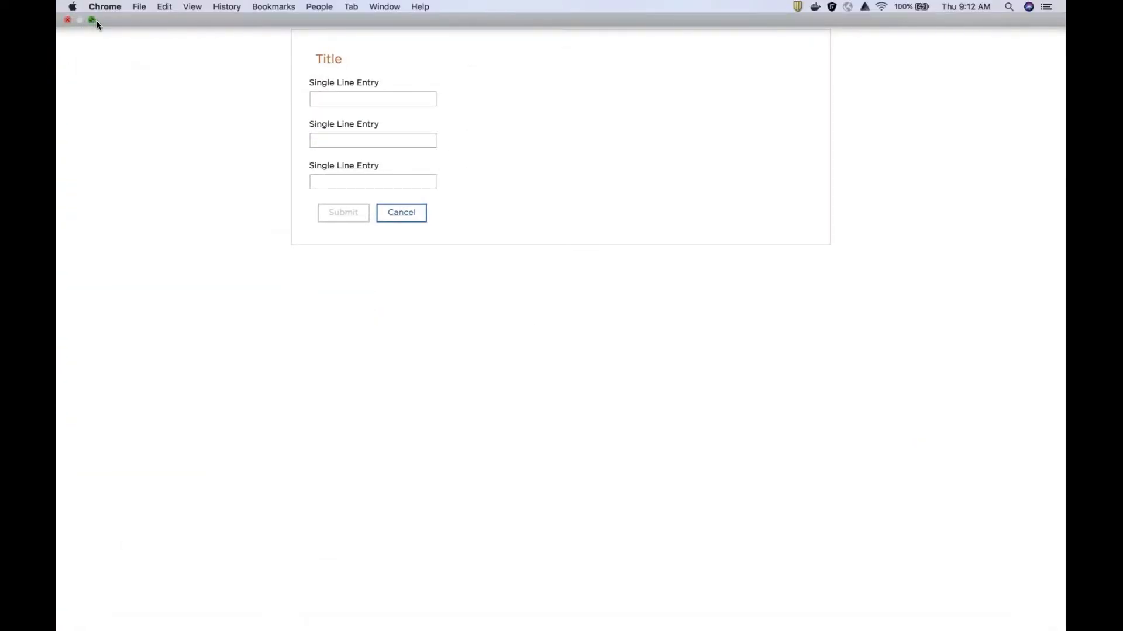
left_click(94, 21)
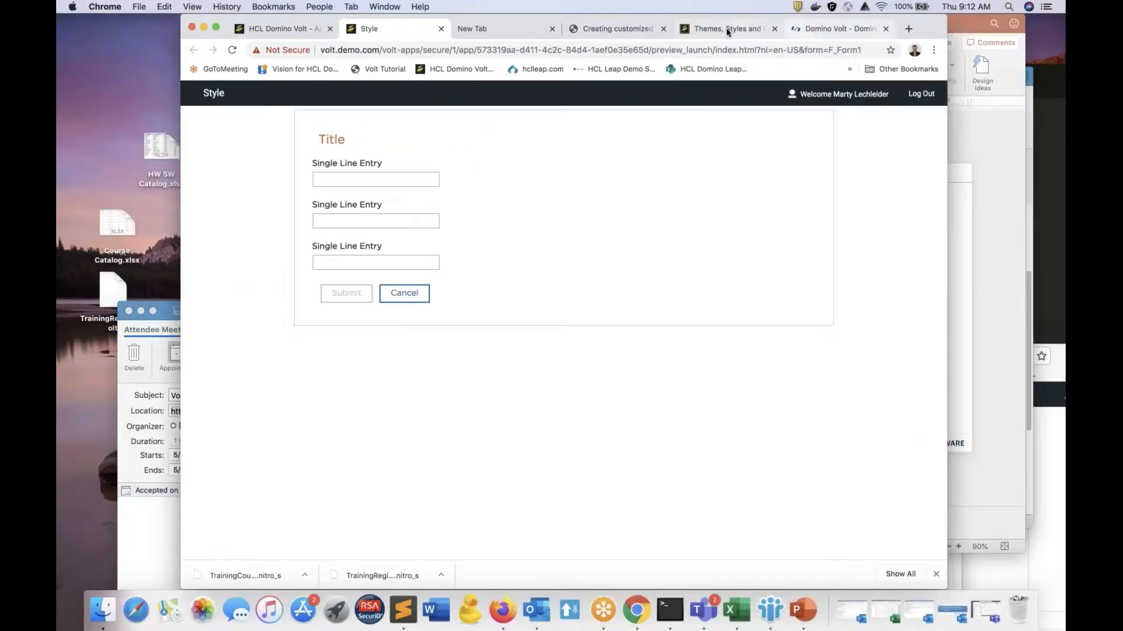
left_click(584, 27)
left_click_drag(933, 21, 1065, 28)
scroll(678, 310, "up", 15)
scroll(678, 245, "up", 10)
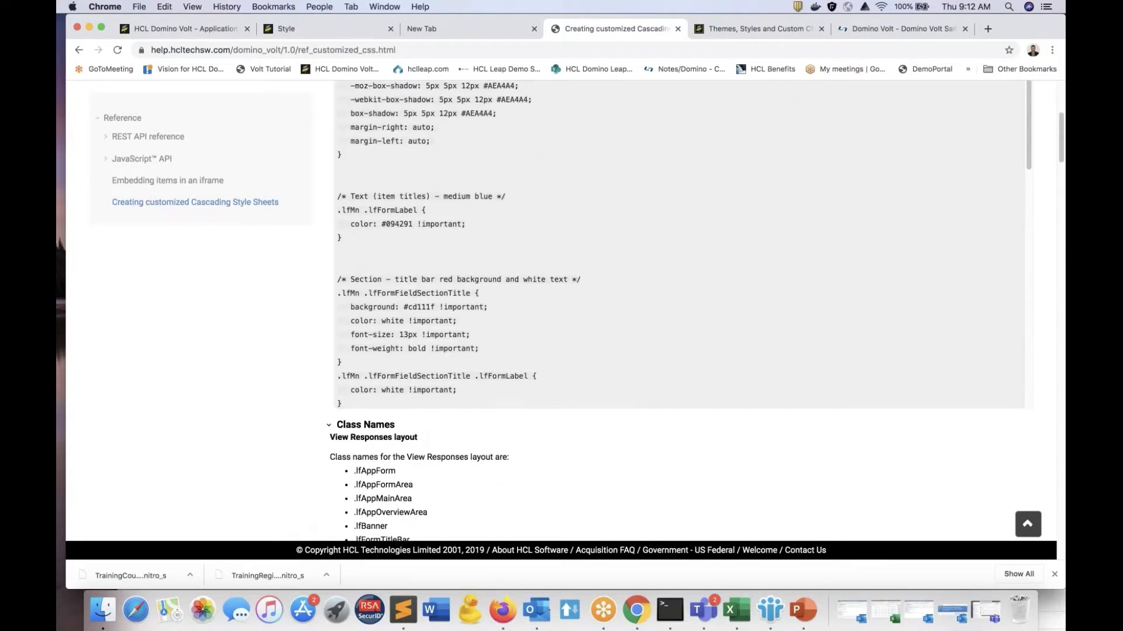
scroll(608, 286, "up", 10)
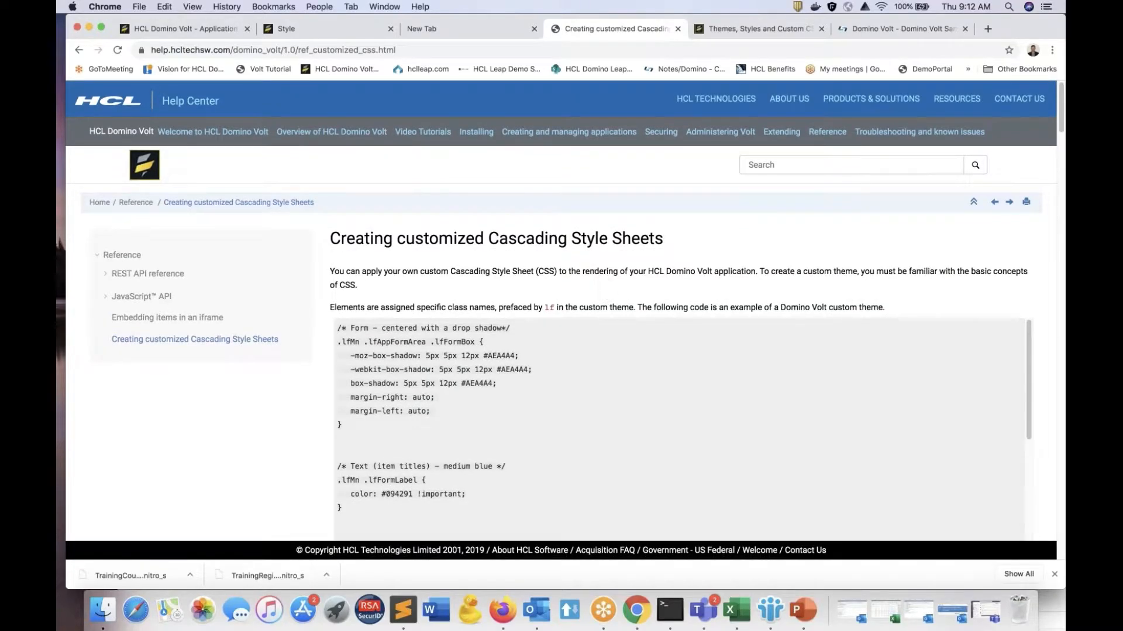
scroll(599, 323, "down", 8)
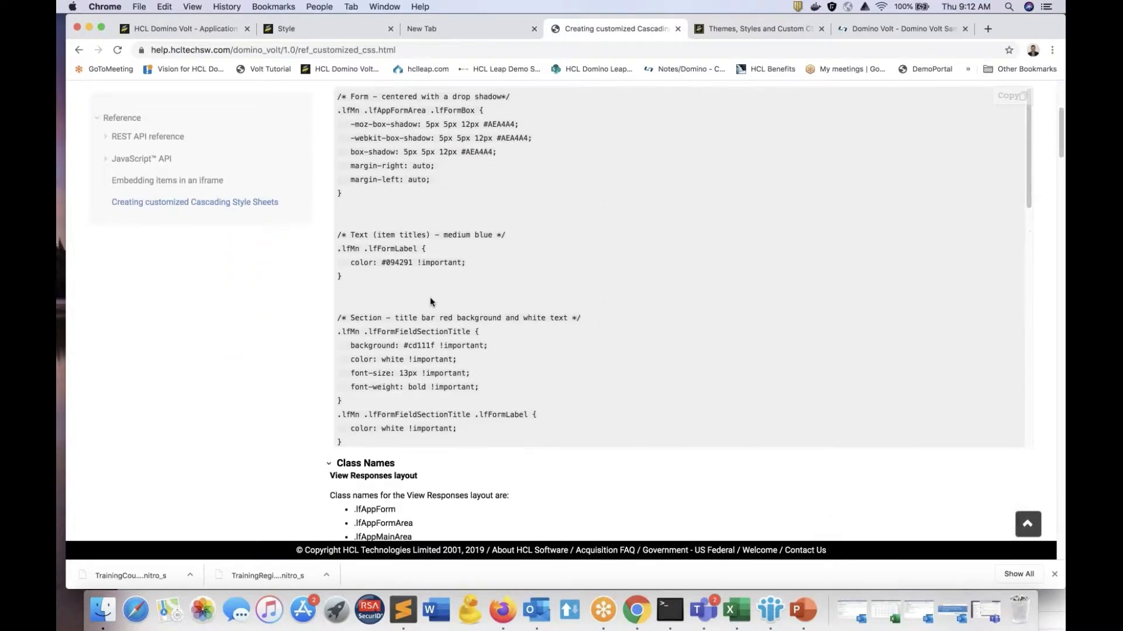
scroll(445, 292, "down", 15)
scroll(512, 274, "up", 5)
Step: Examine the help page's Class Names section from View Responses layout through form items, Section, Survey, Tabbed Folder and Buttons to Dialogs
scroll(677, 280, "down", 3)
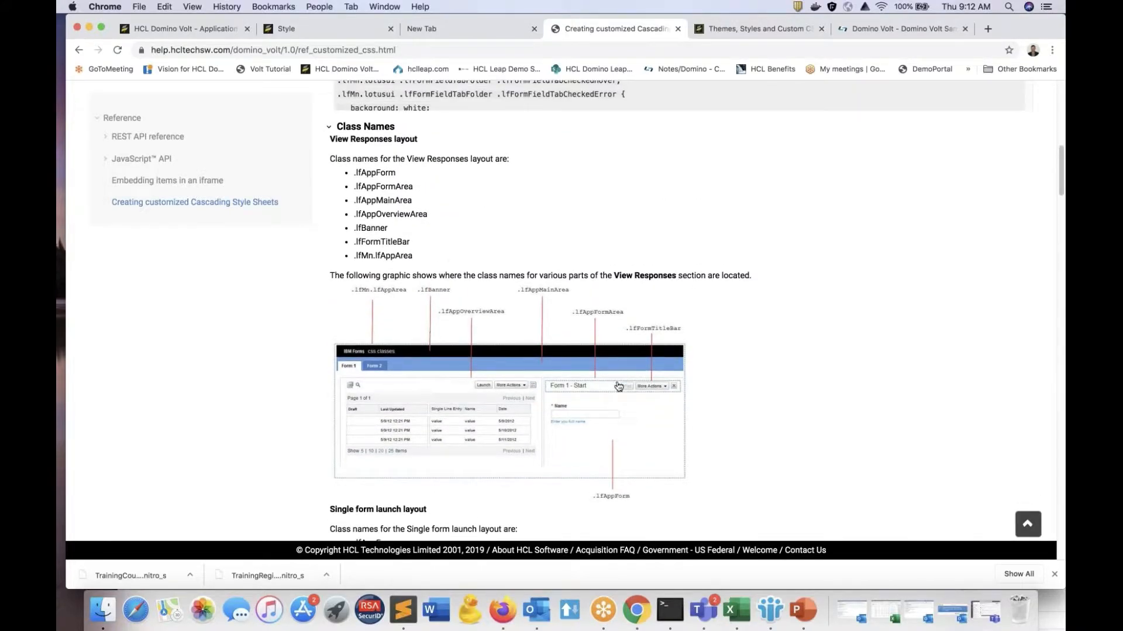
scroll(587, 436, "down", 2)
scroll(587, 436, "down", 10)
scroll(605, 410, "down", 3)
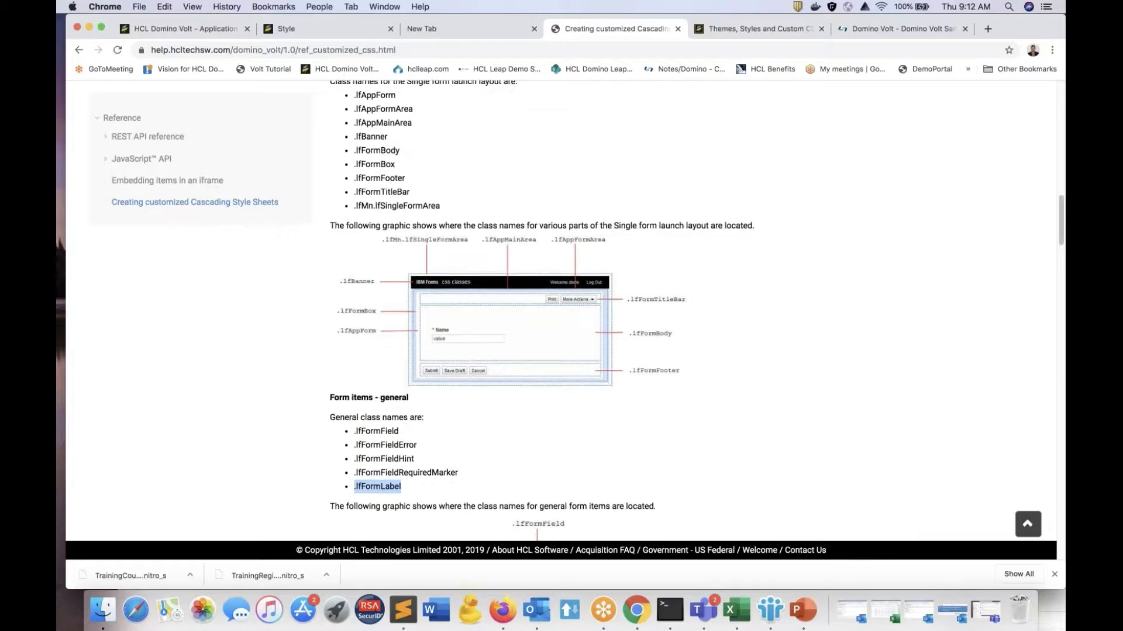
scroll(534, 368, "down", 7)
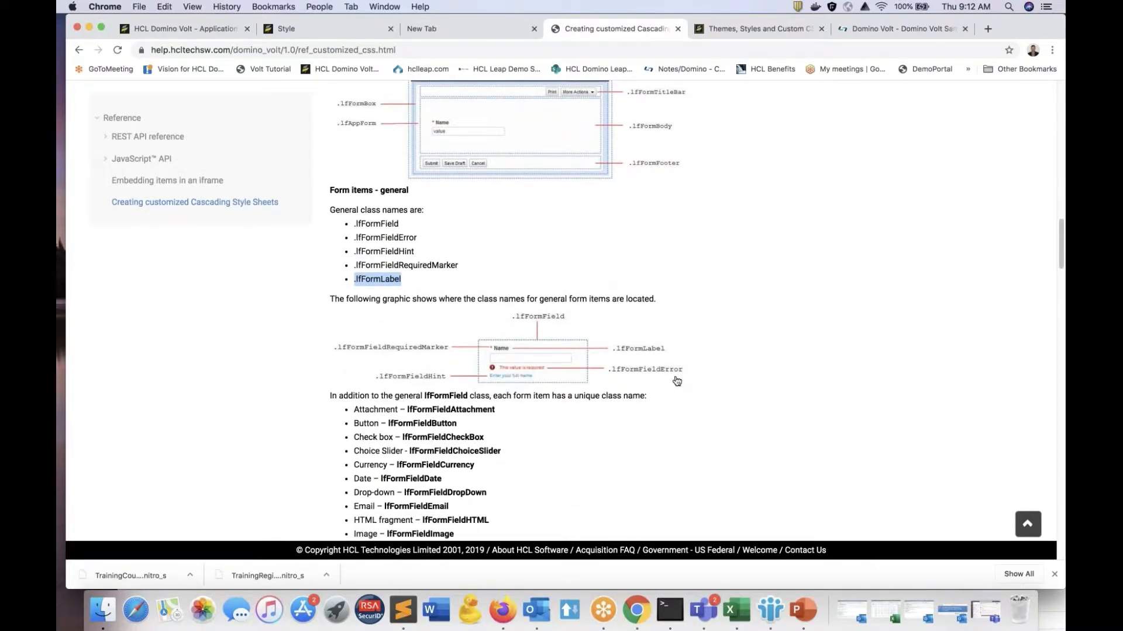
scroll(590, 410, "down", 5)
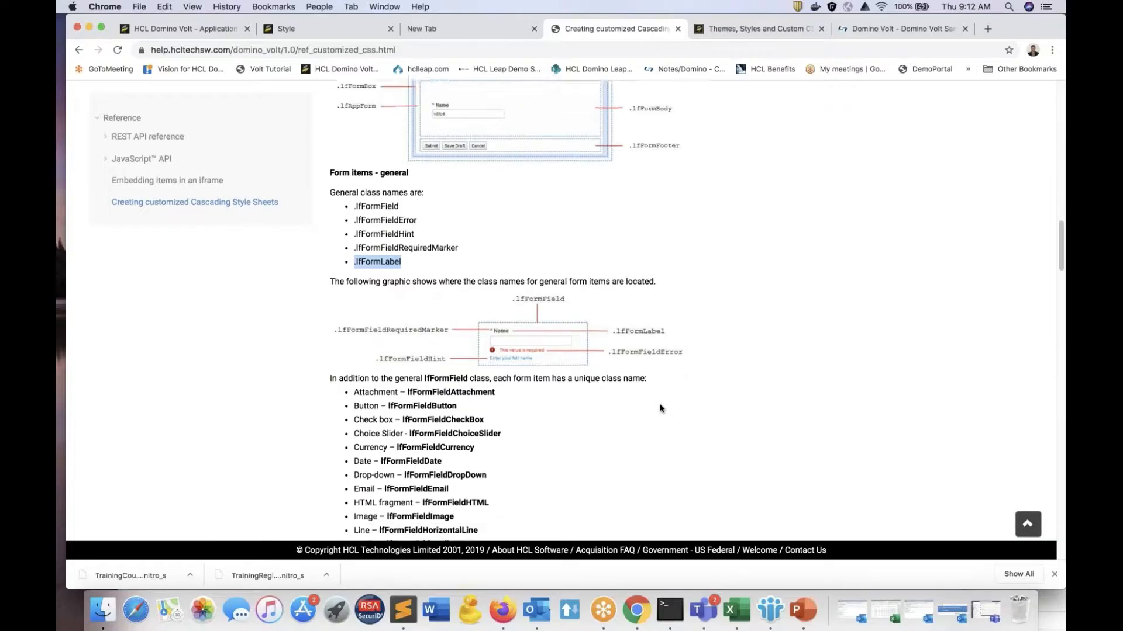
scroll(439, 304, "down", 1)
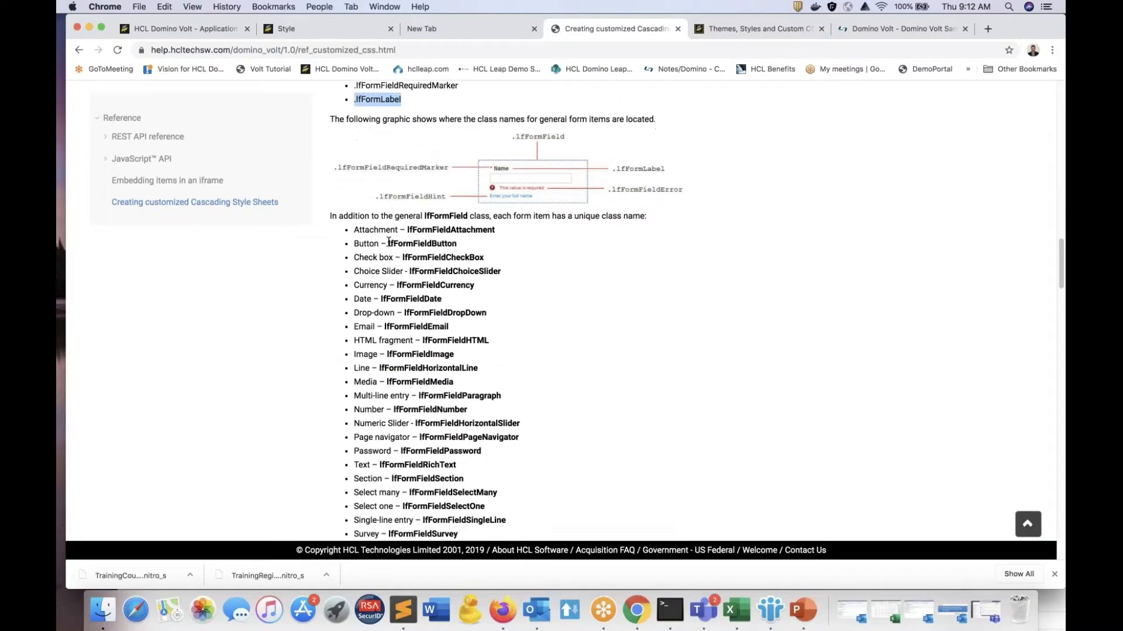
scroll(416, 425, "down", 6)
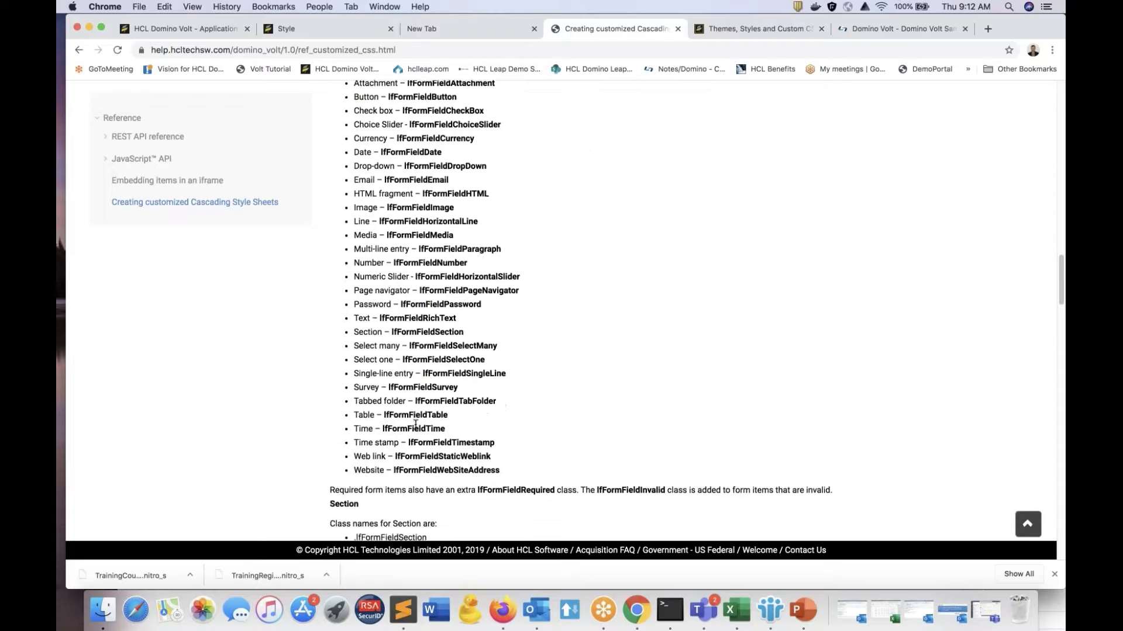
scroll(416, 425, "down", 1)
scroll(415, 424, "down", 1)
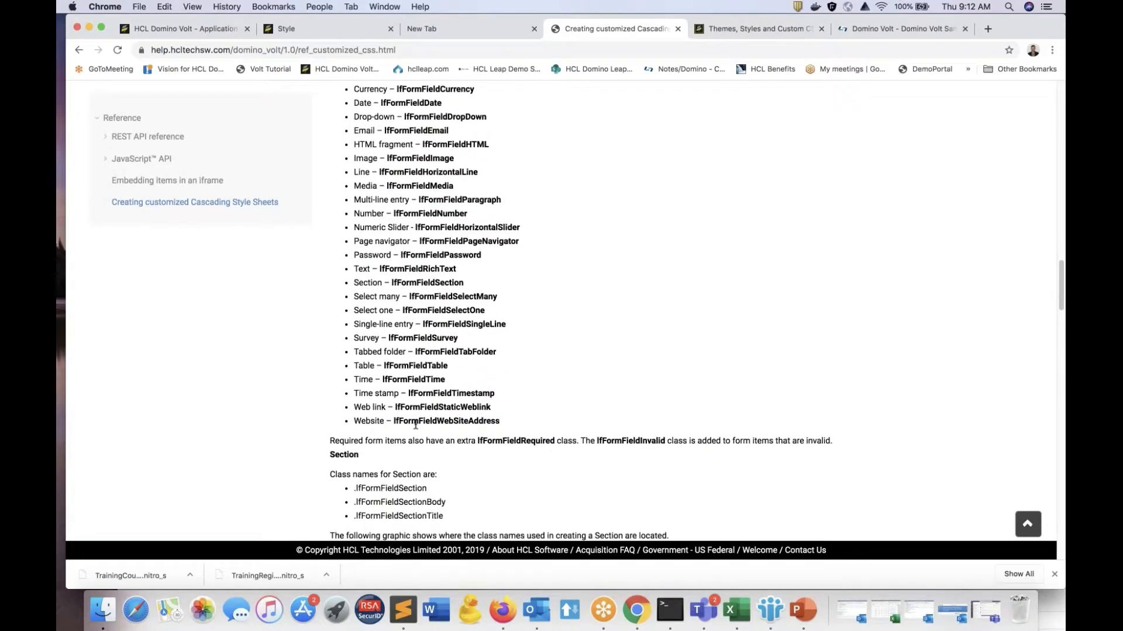
scroll(415, 424, "down", 5)
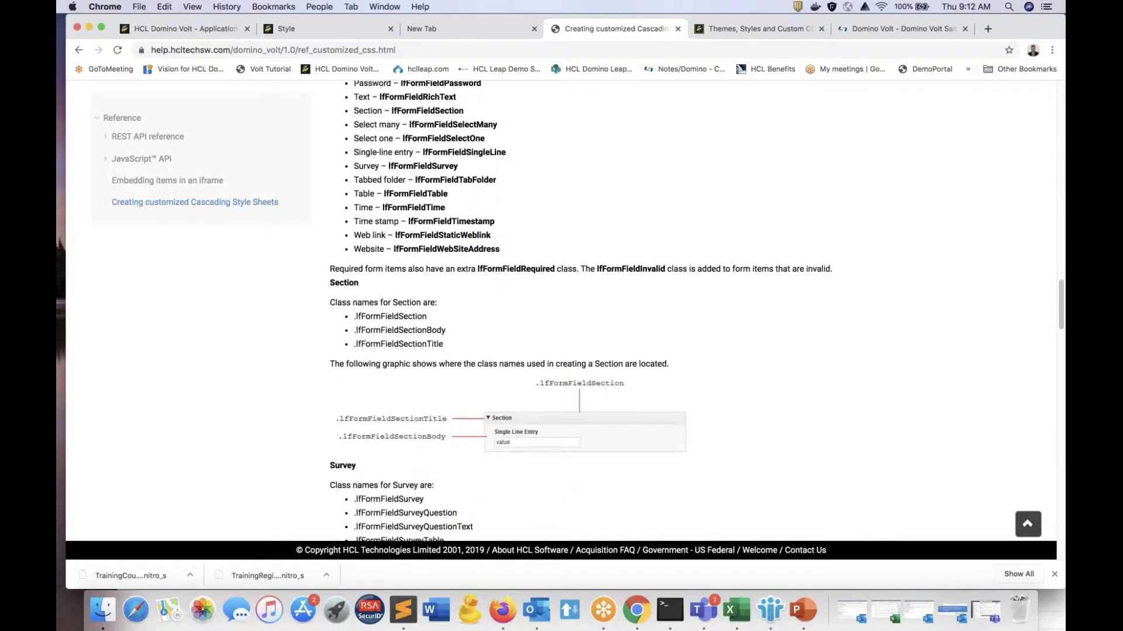
scroll(415, 432, "down", 13)
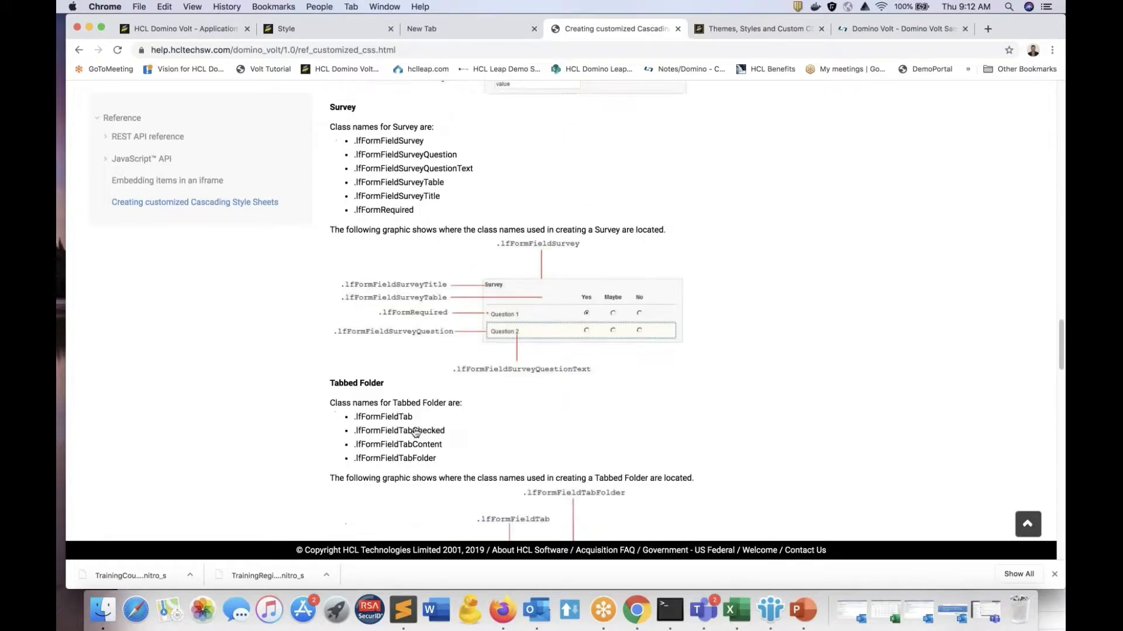
scroll(415, 433, "down", 10)
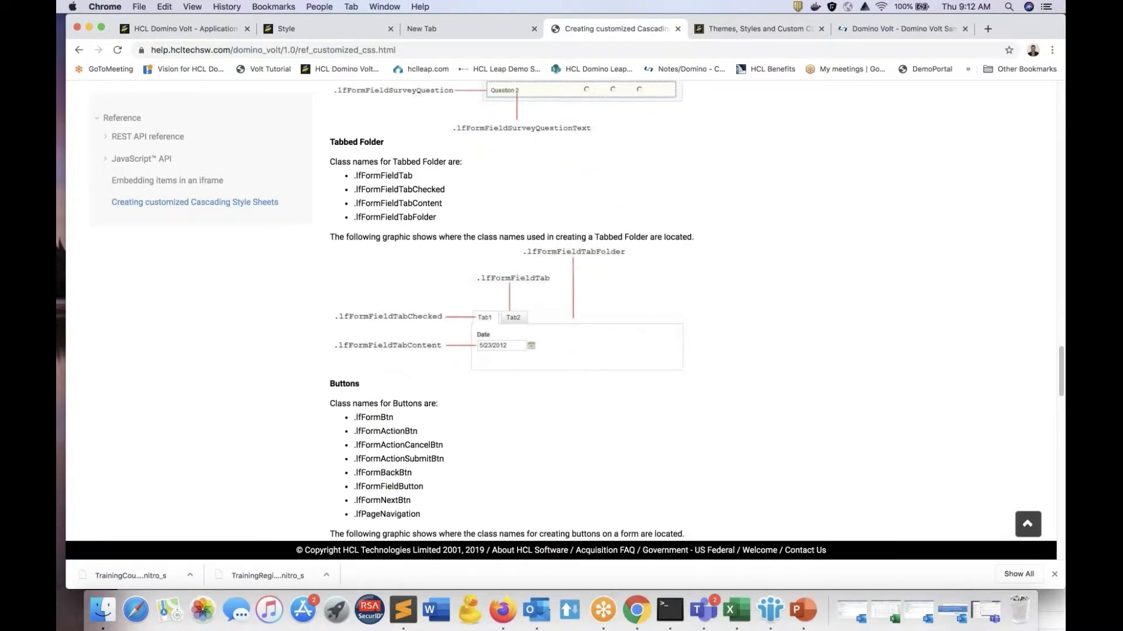
scroll(415, 432, "down", 6)
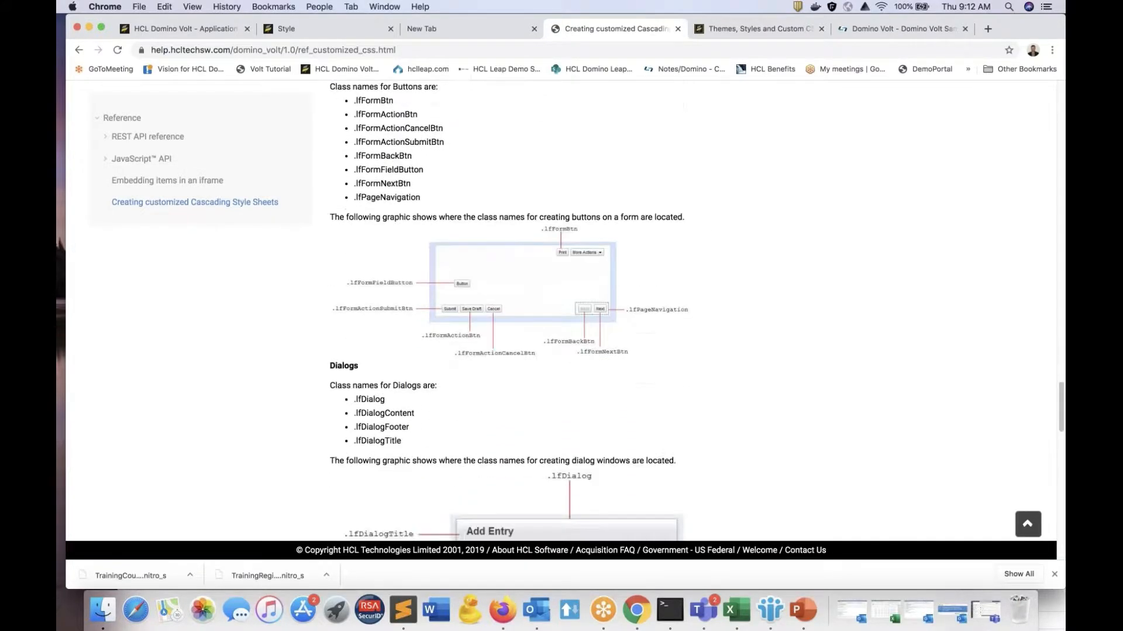
scroll(415, 433, "down", 2)
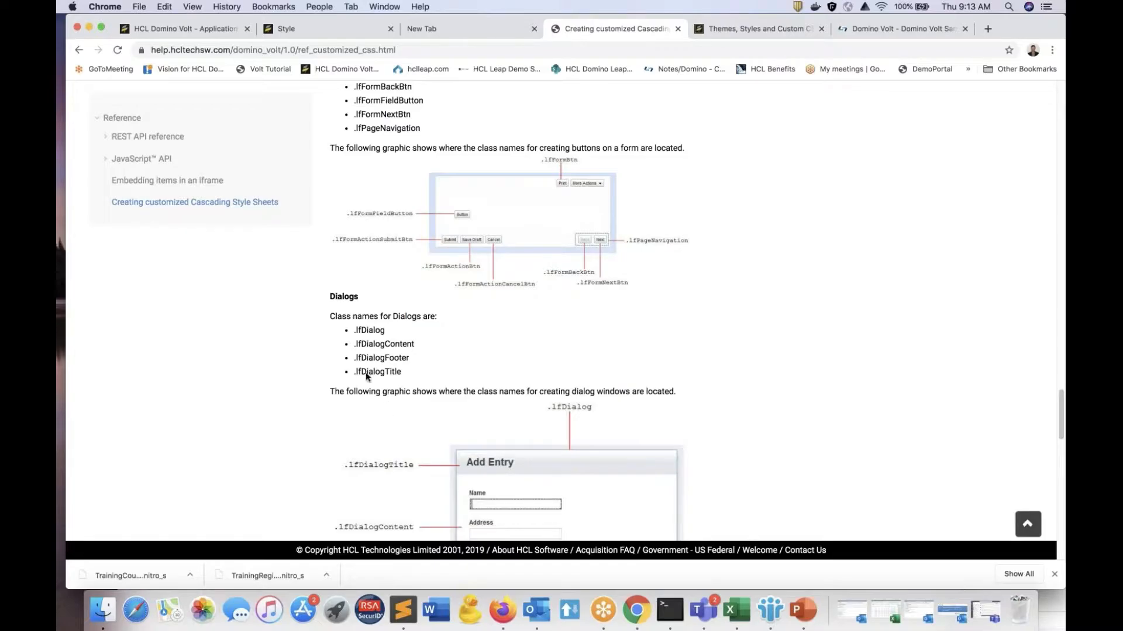
Step: Return to the Style application in Domino Volt and leave it for My Applications without saving the changes
left_click(189, 32)
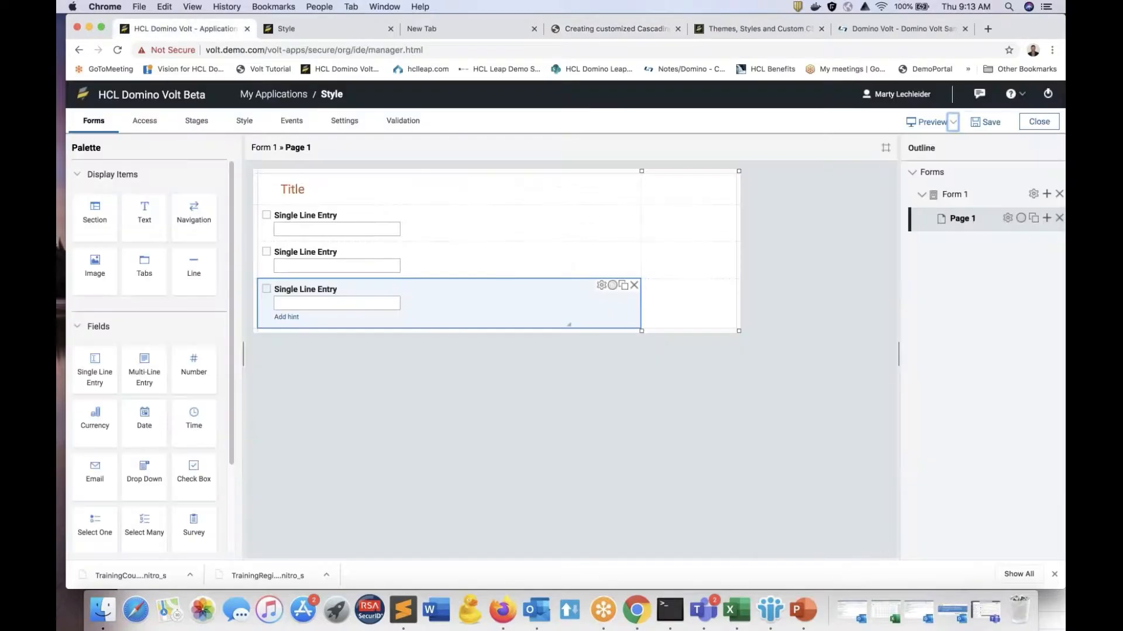
left_click(277, 96)
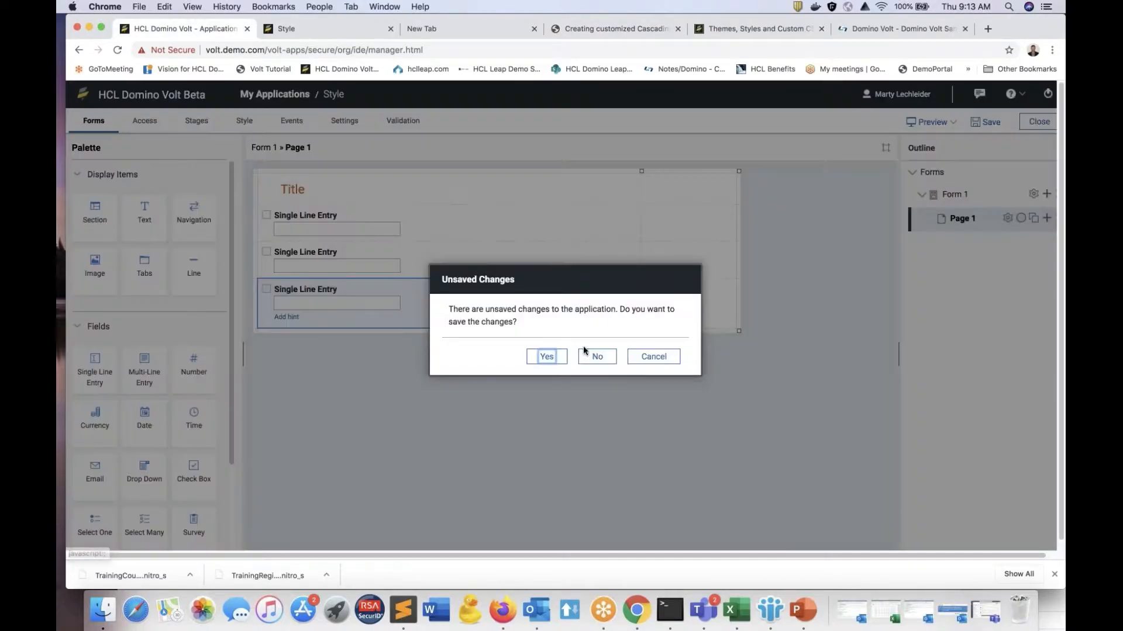
left_click(597, 357)
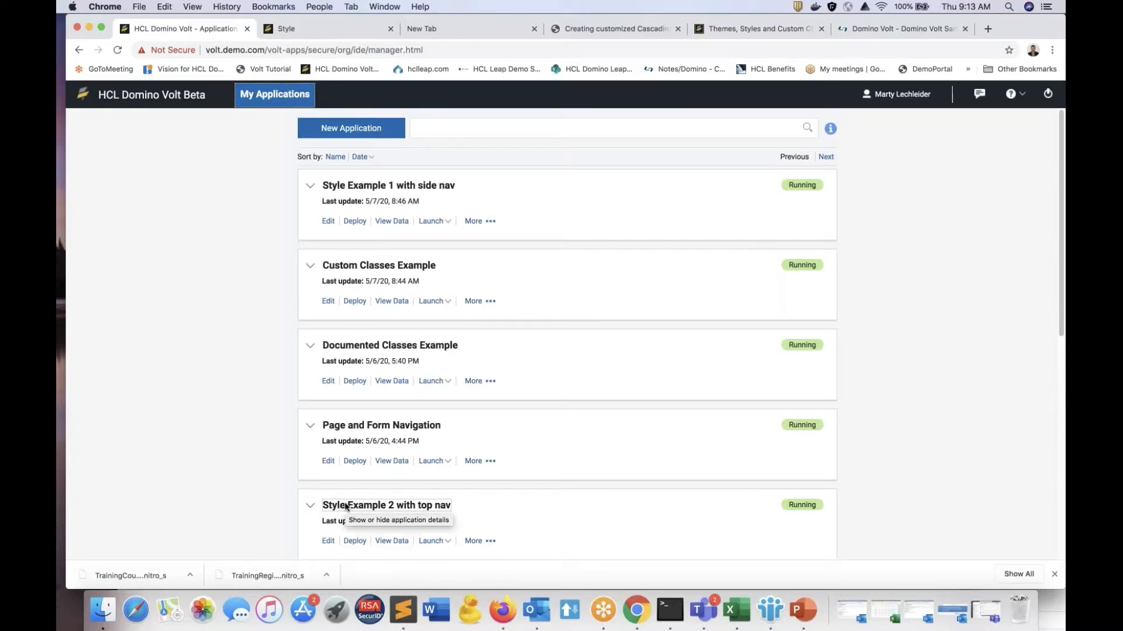
Step: Launch Documented Classes Example, check how its First Name and Last Name fields look when focused, and close the launched form
left_click(432, 383)
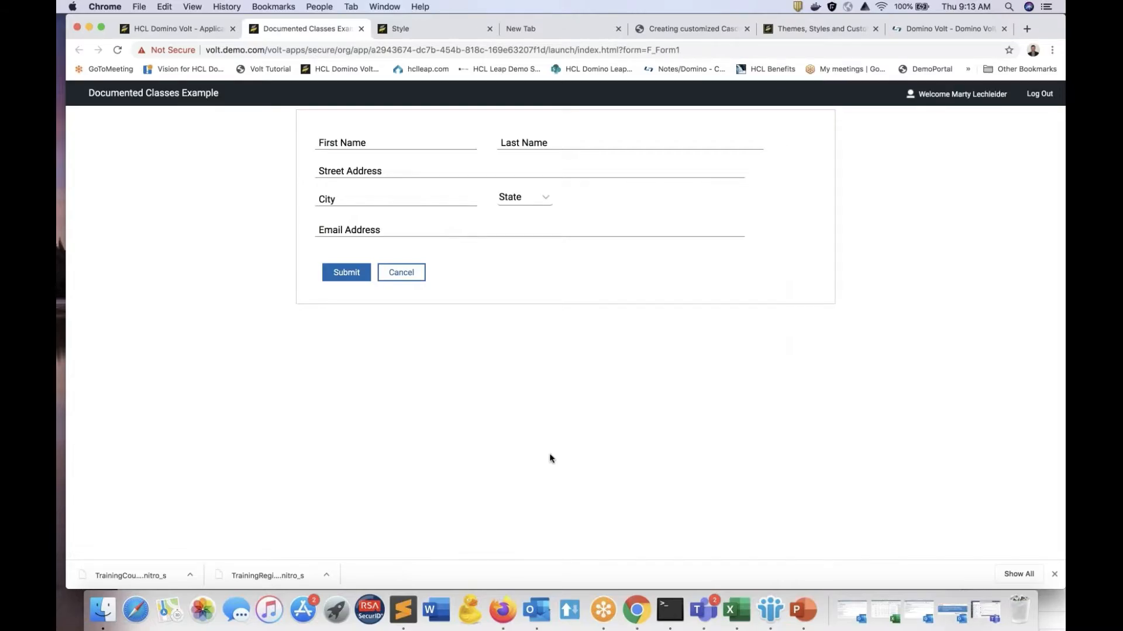
left_click(373, 153)
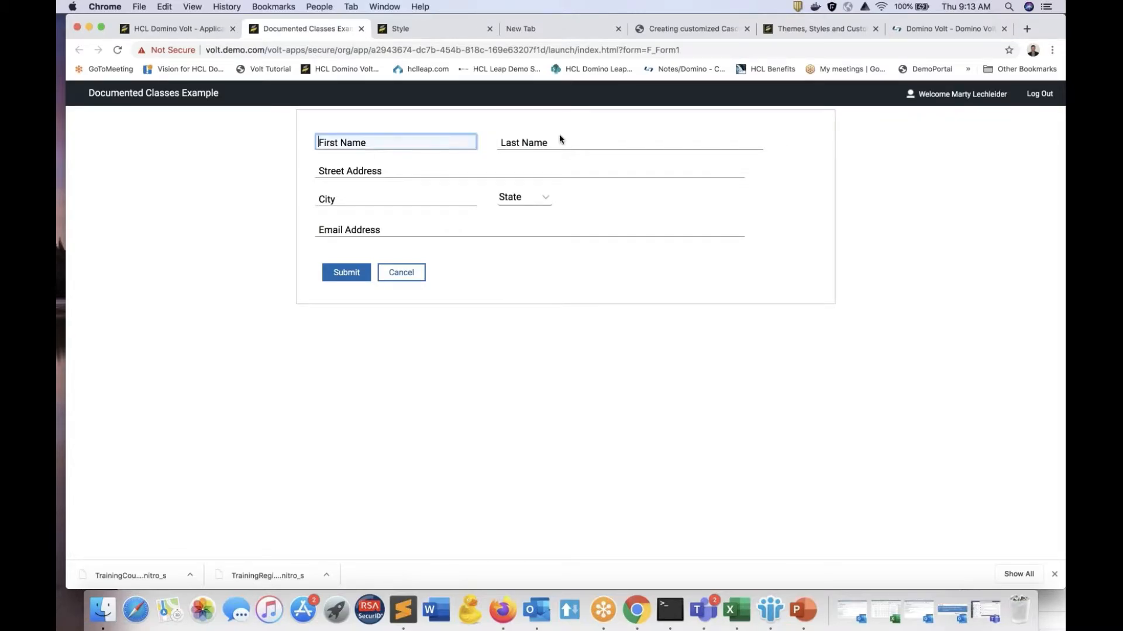
left_click(559, 140)
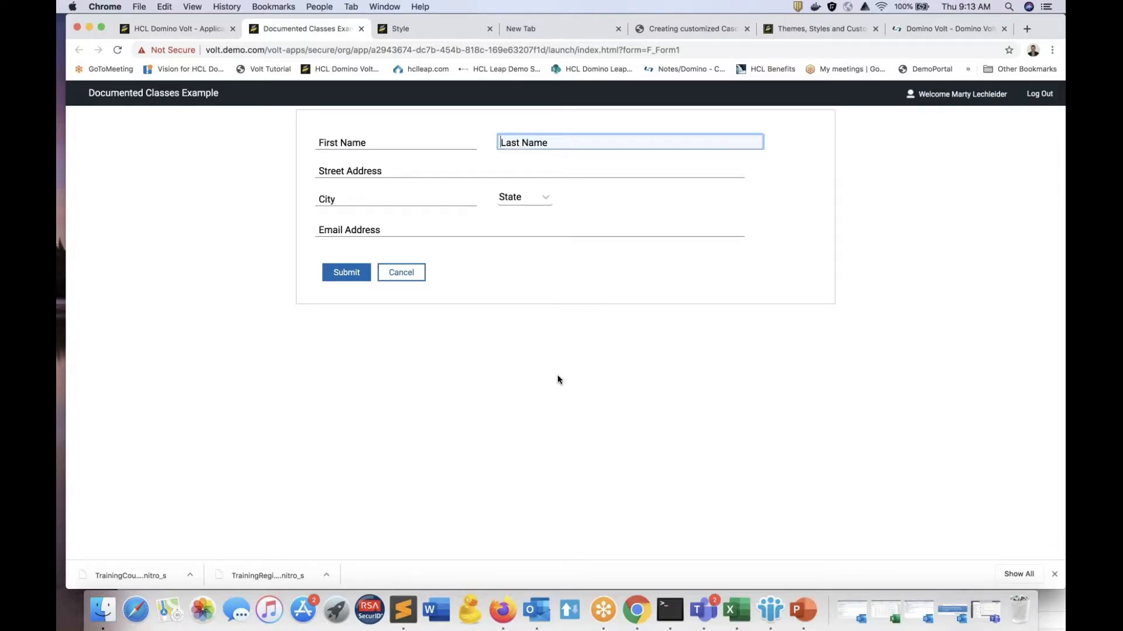
left_click(360, 29)
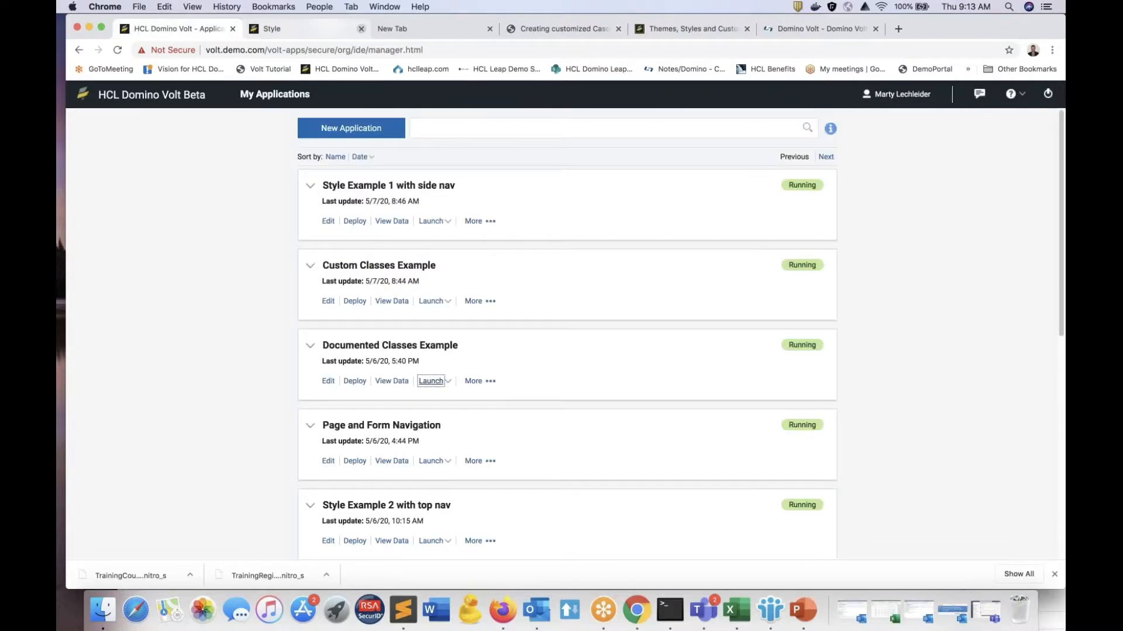
Step: Open the deployed Documented Classes Example for editing and view the style code below the Email Address field on Page 1
left_click(328, 383)
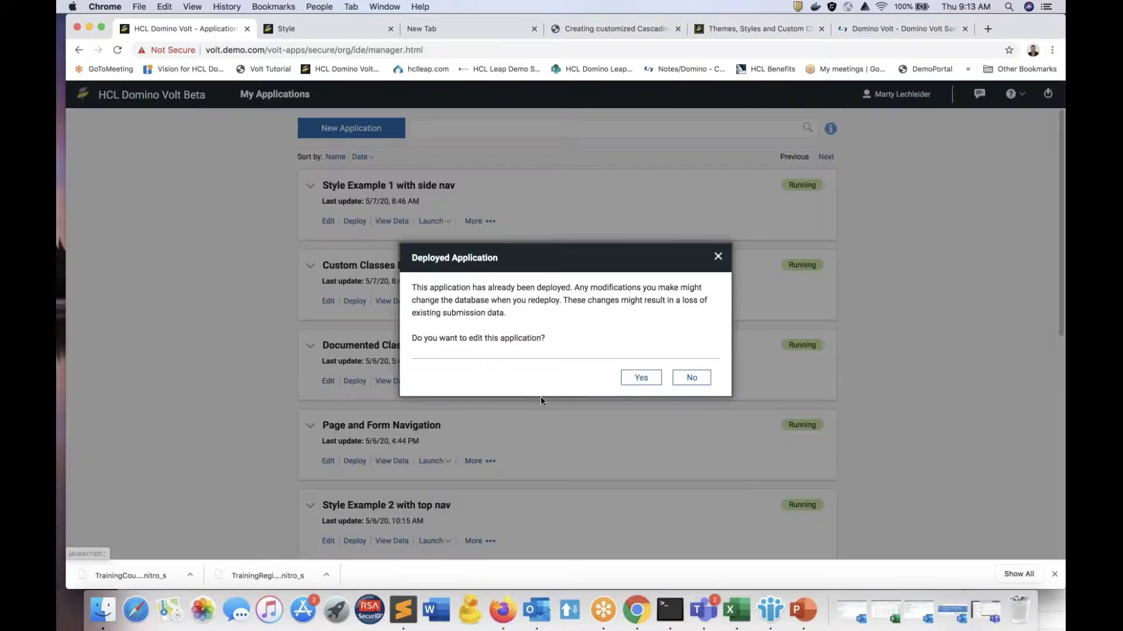
left_click(641, 380)
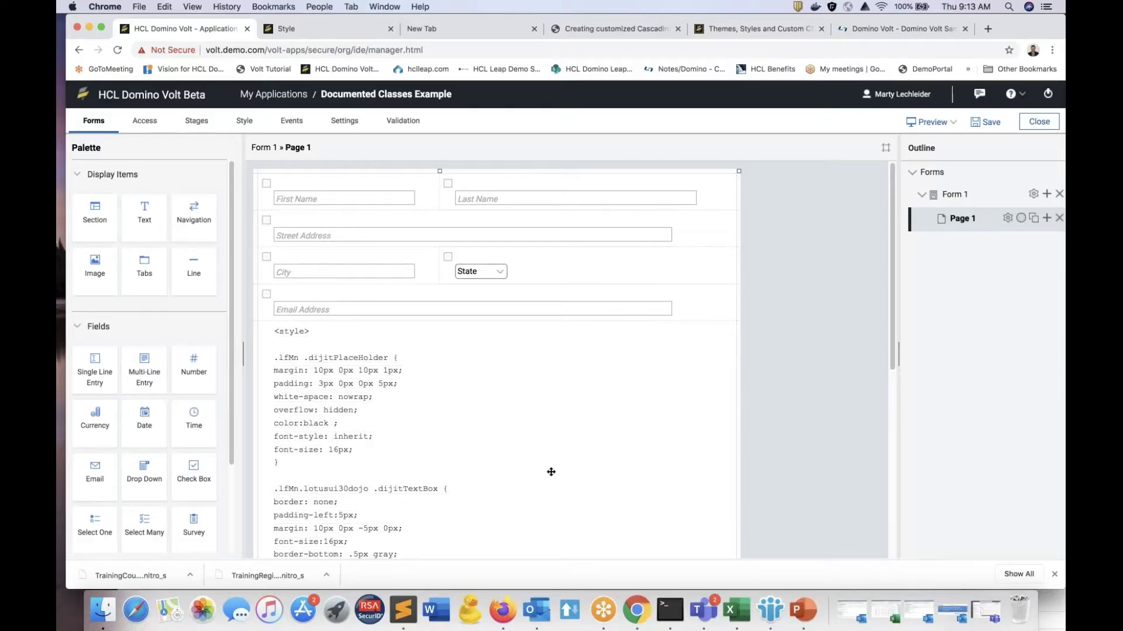
scroll(615, 462, "down", 4)
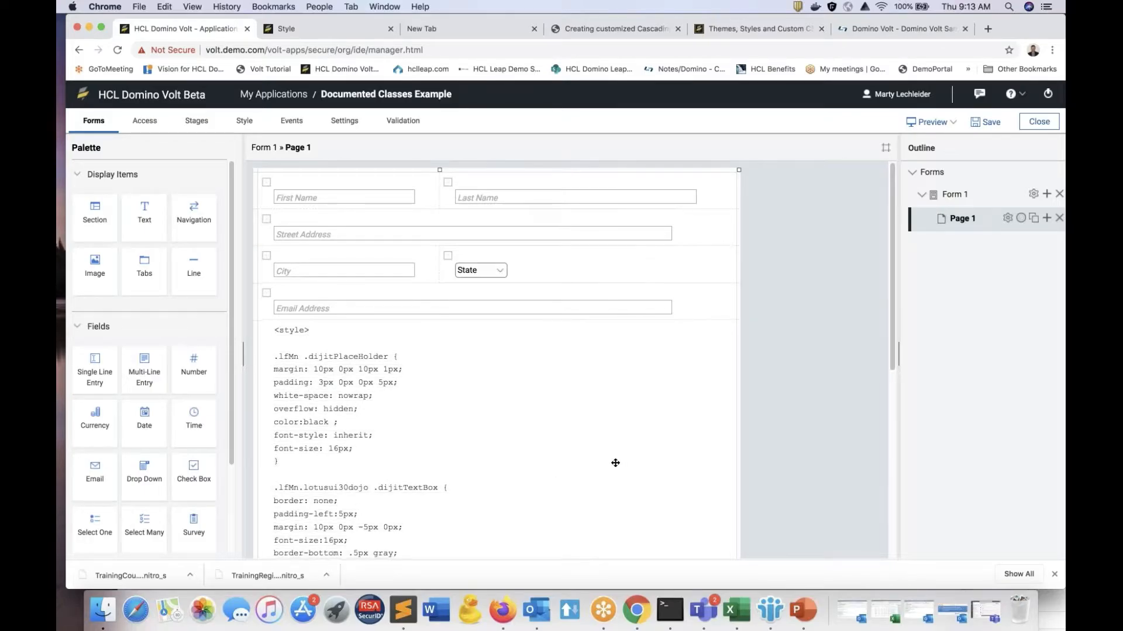
scroll(615, 462, "down", 1)
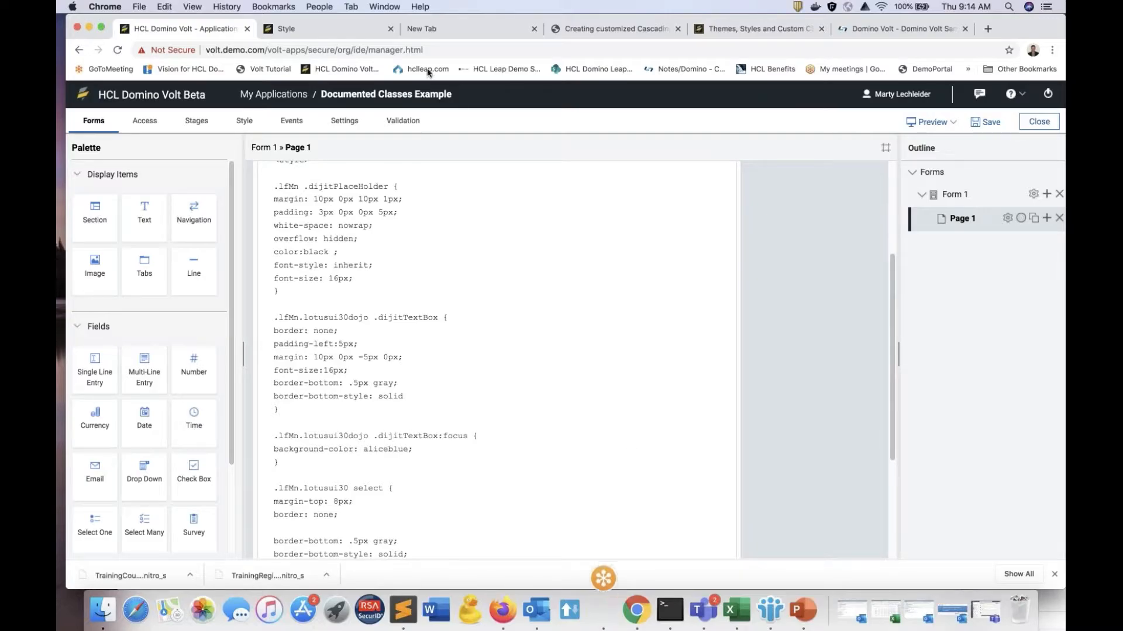
Step: View the Custom CSS file option in the application's style settings, and return to the form's Page 1
left_click(361, 124)
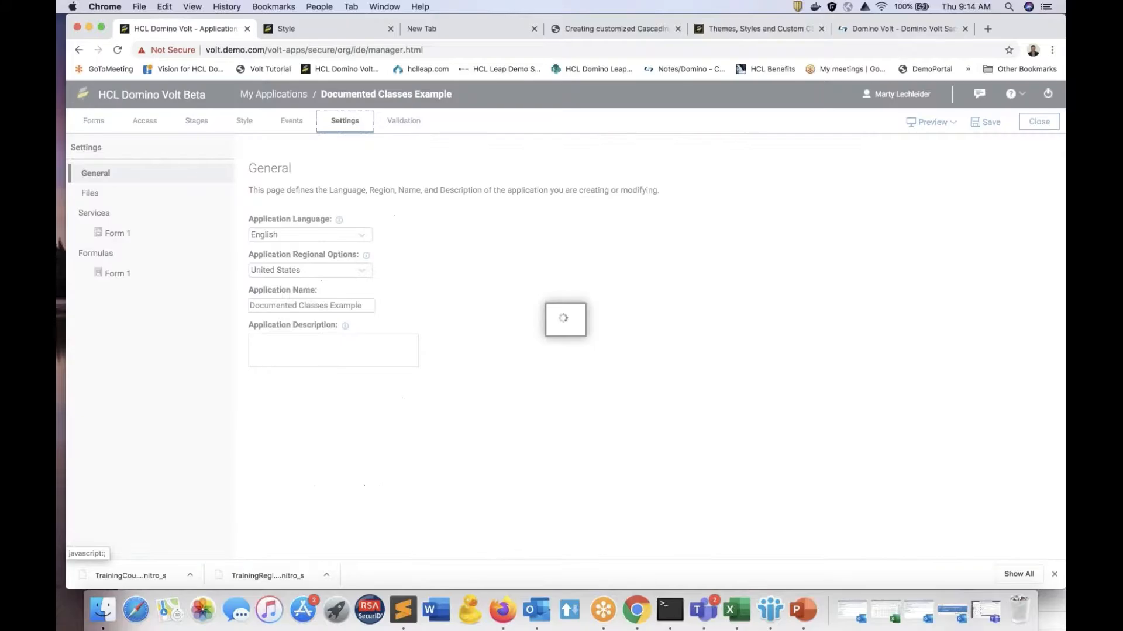
left_click(239, 121)
left_click(164, 264)
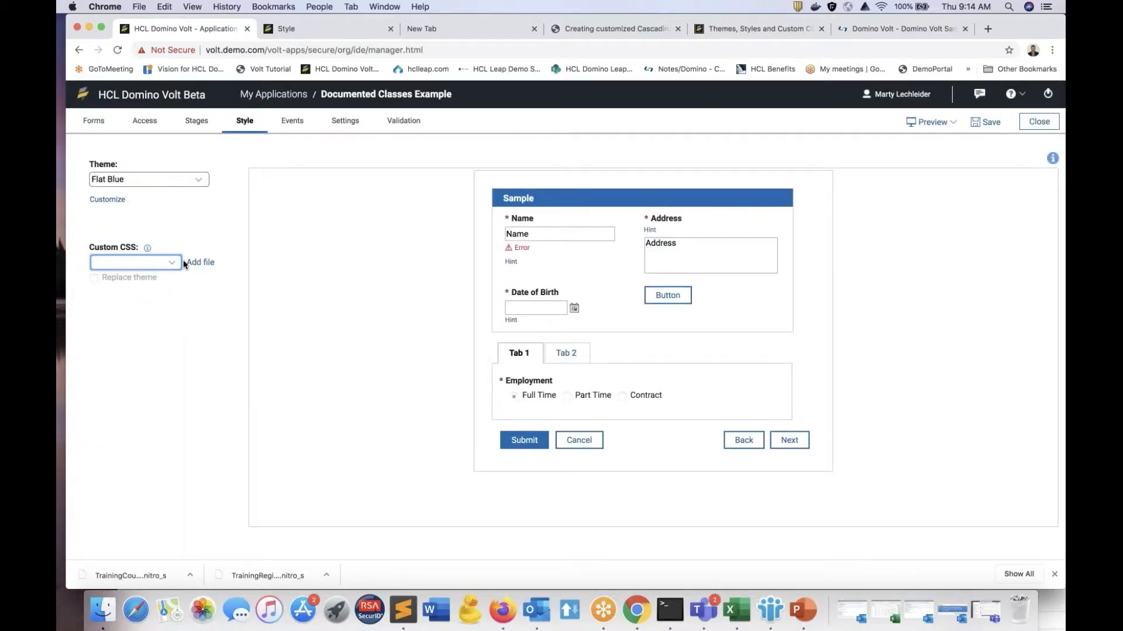
left_click(99, 134)
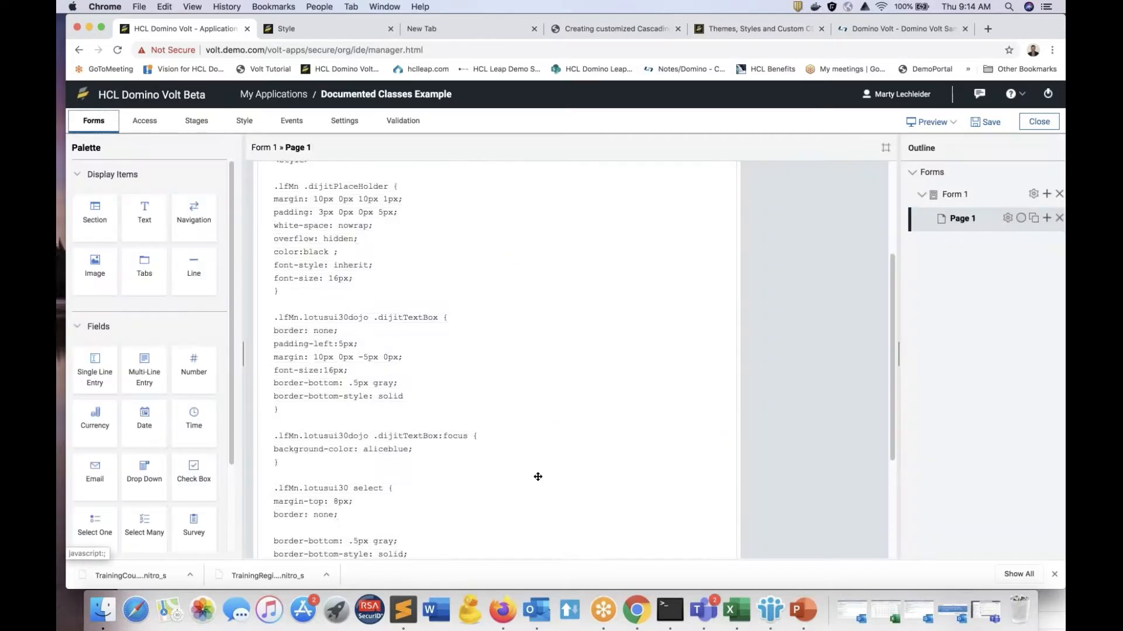
Step: Examine the embedded style block on Page 1, from the .dijitPlaceHolder and .dijitTextBox rules through select, .freedomInvalid and .invalidIcon
scroll(358, 294, "up", 2)
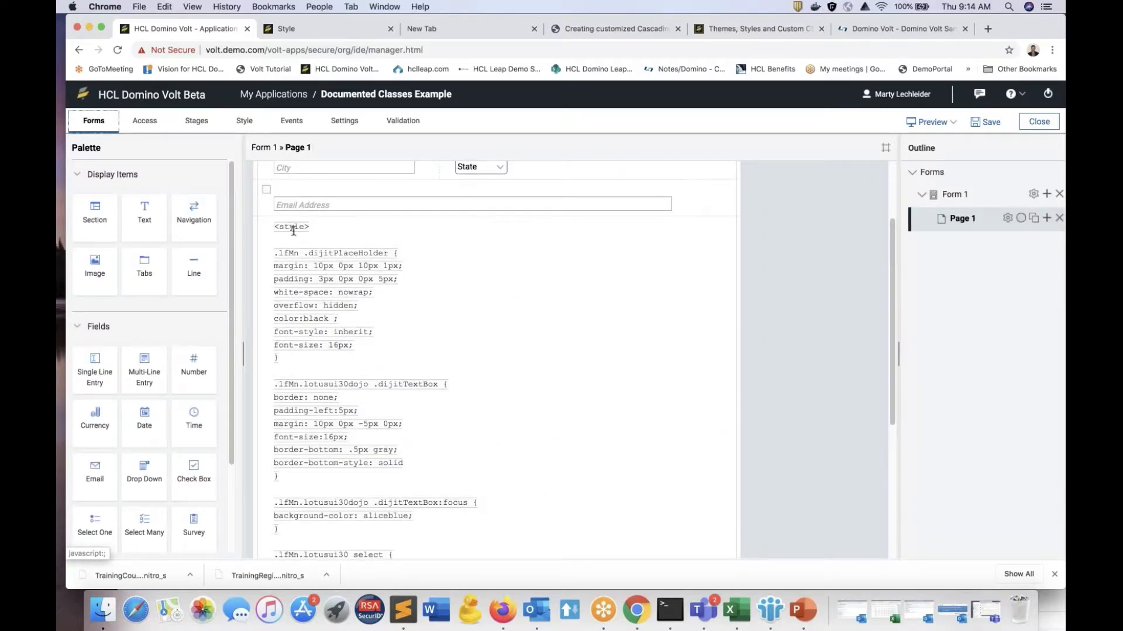
scroll(292, 229, "down", 3)
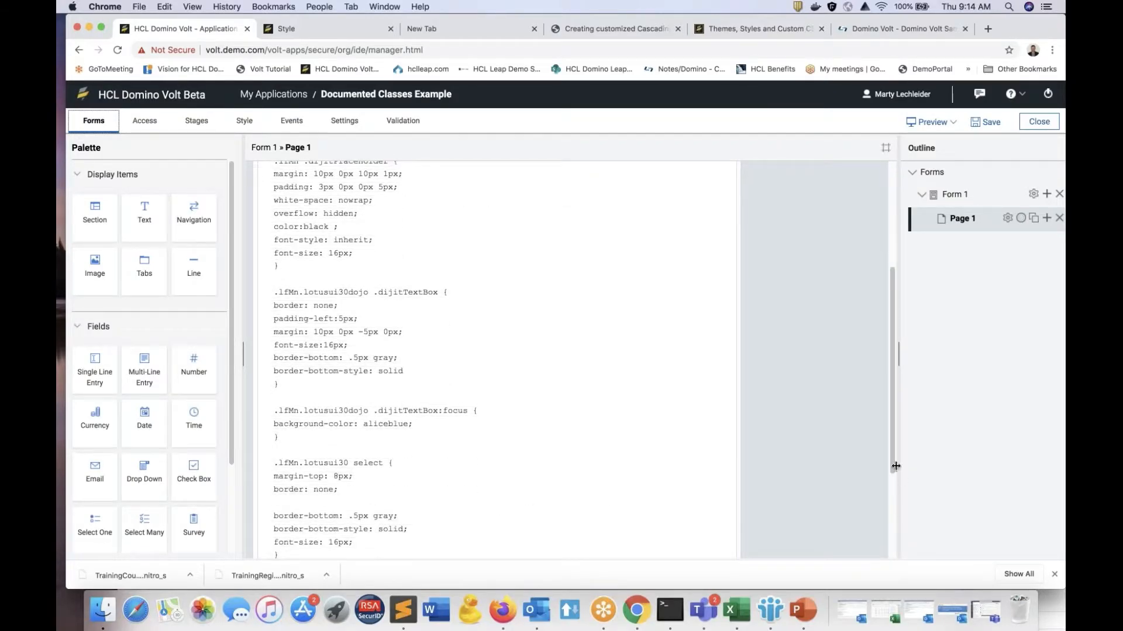
scroll(891, 517, "down", 1)
scroll(890, 538, "down", 3)
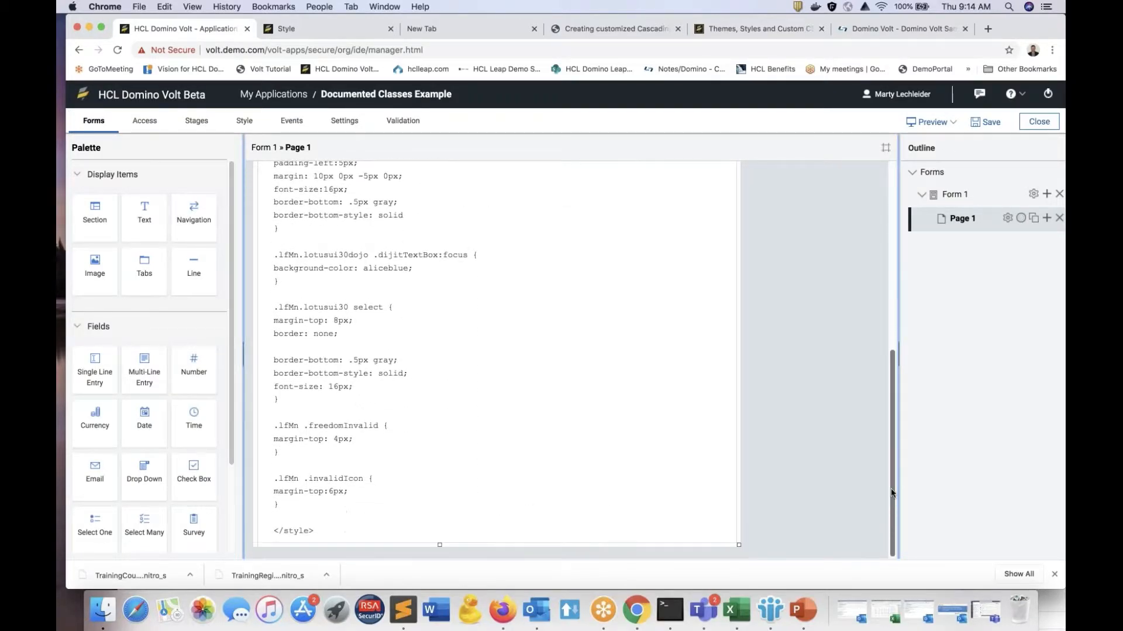
scroll(889, 489, "up", 8)
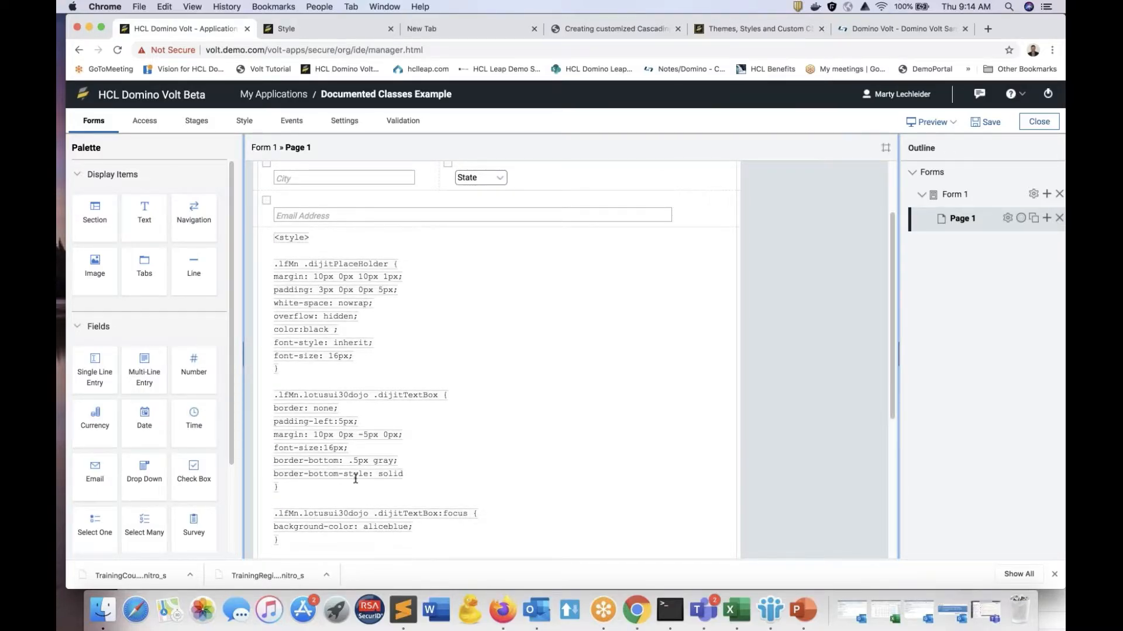
scroll(377, 502, "down", 5)
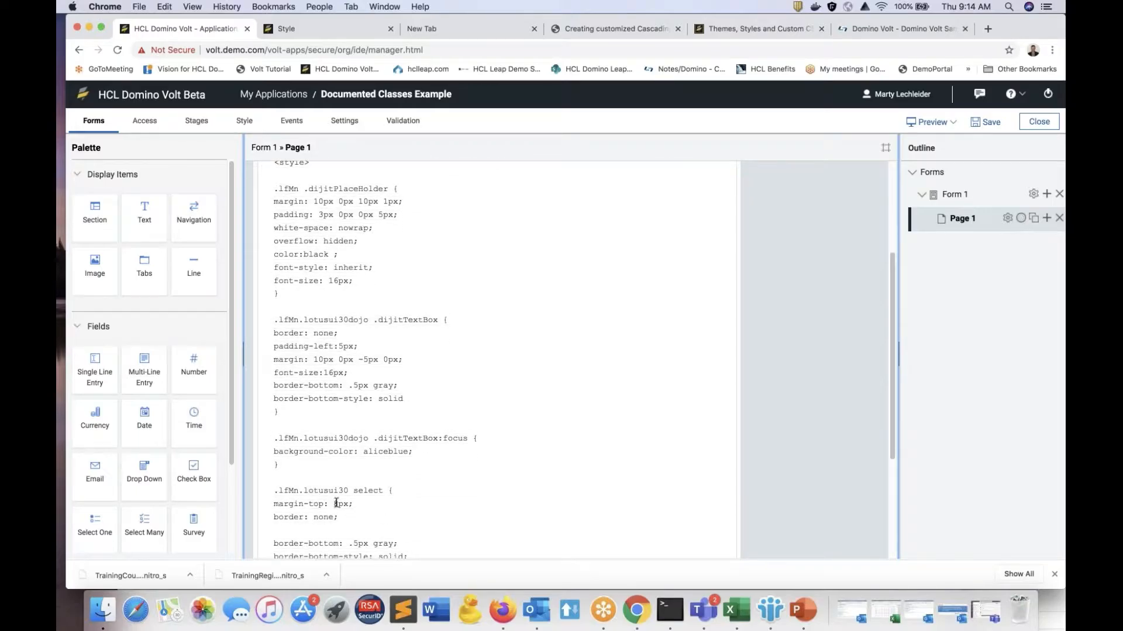
scroll(339, 510, "down", 2)
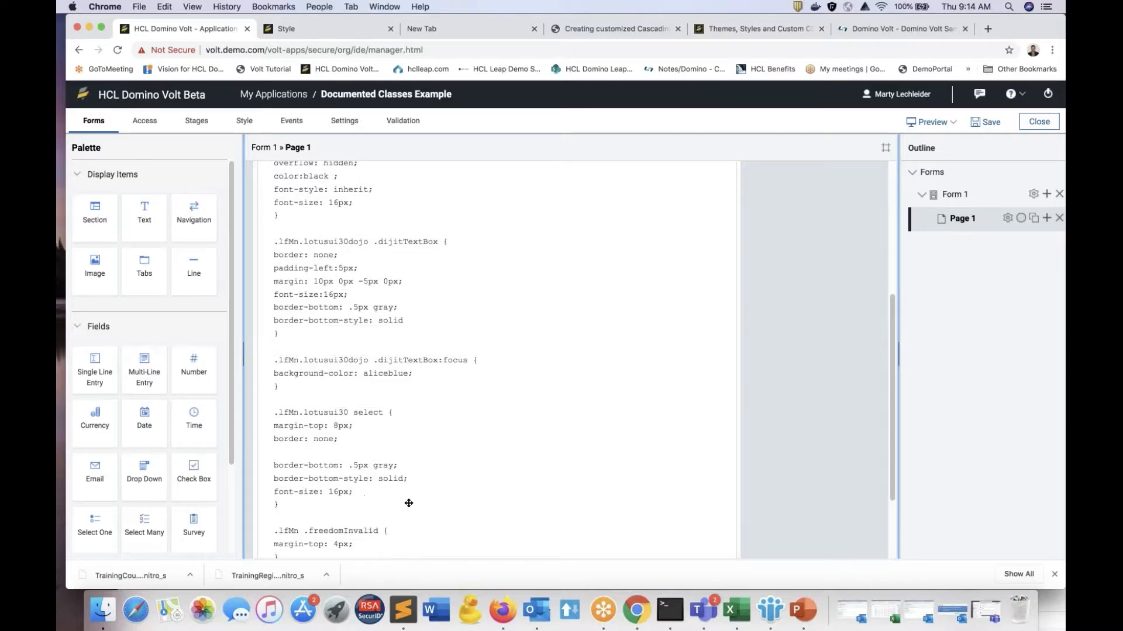
scroll(408, 503, "down", 3)
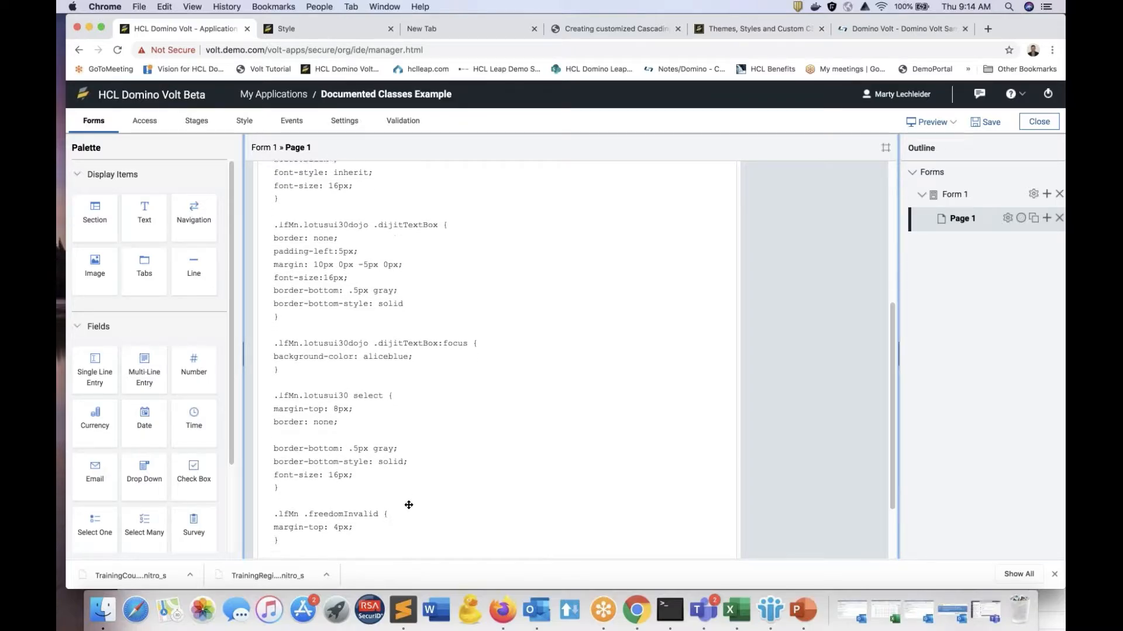
scroll(409, 505, "down", 3)
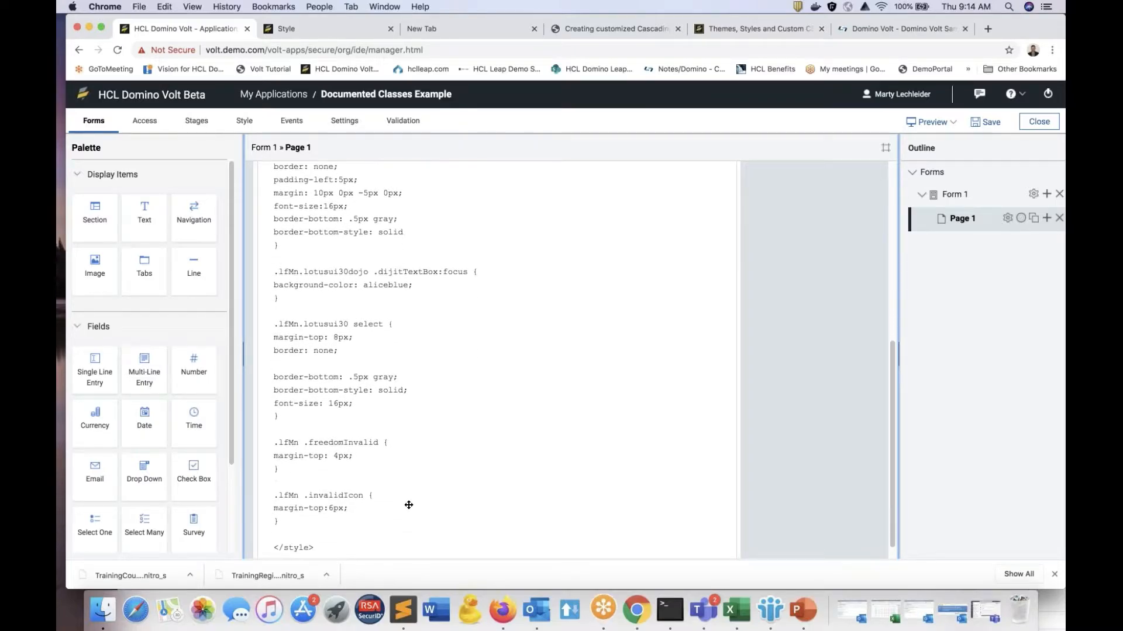
scroll(408, 505, "up", 6)
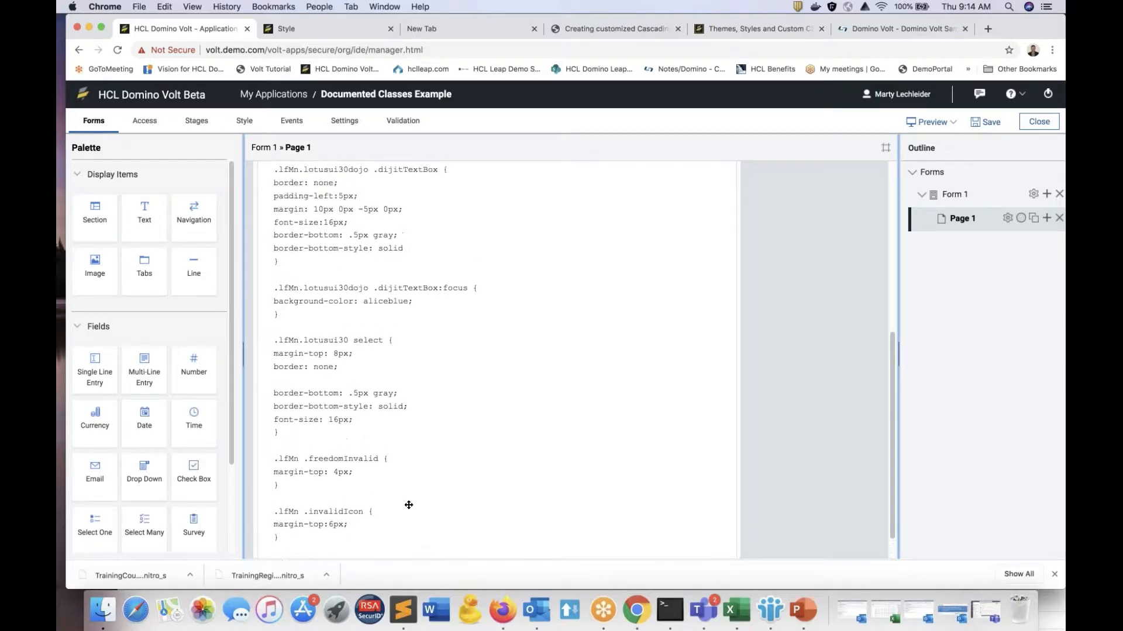
scroll(319, 254, "up", 6)
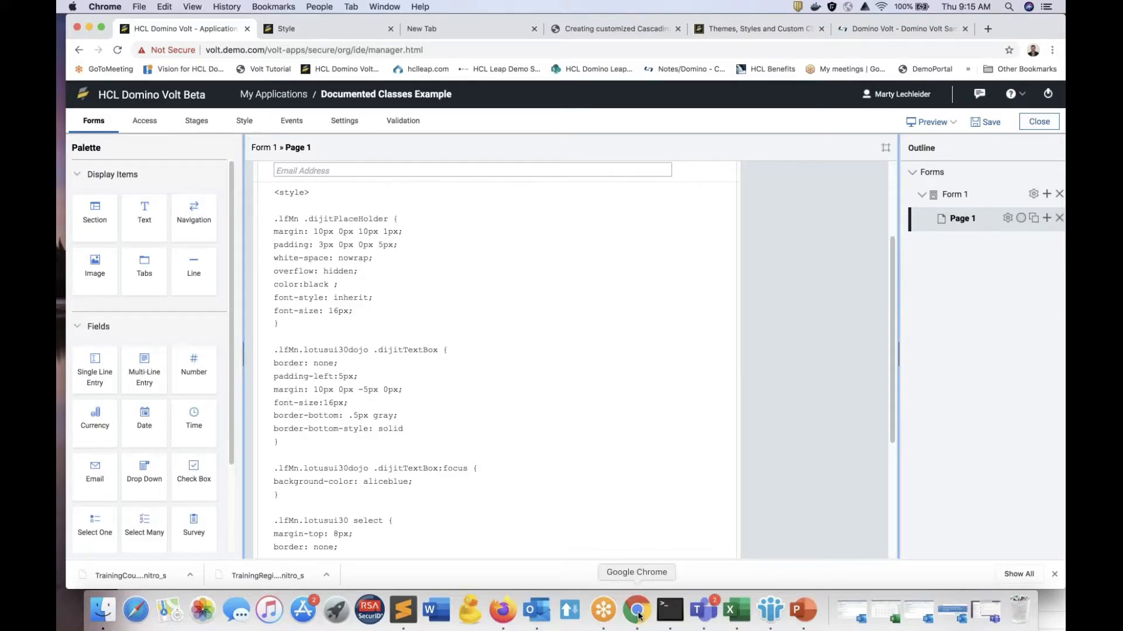
left_click(303, 32)
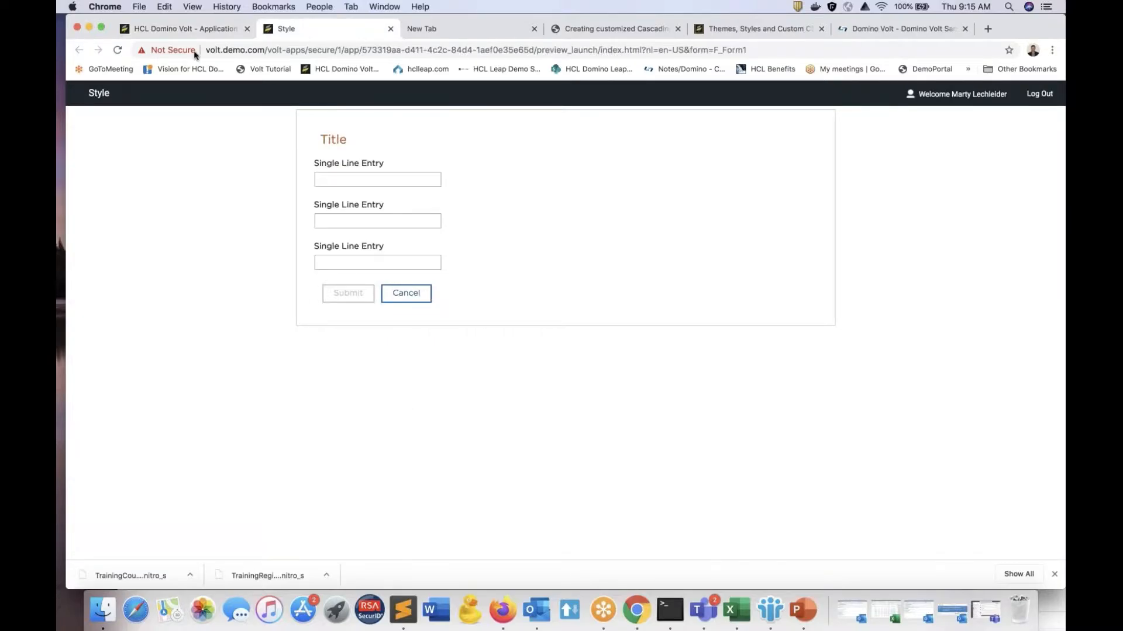
left_click(182, 29)
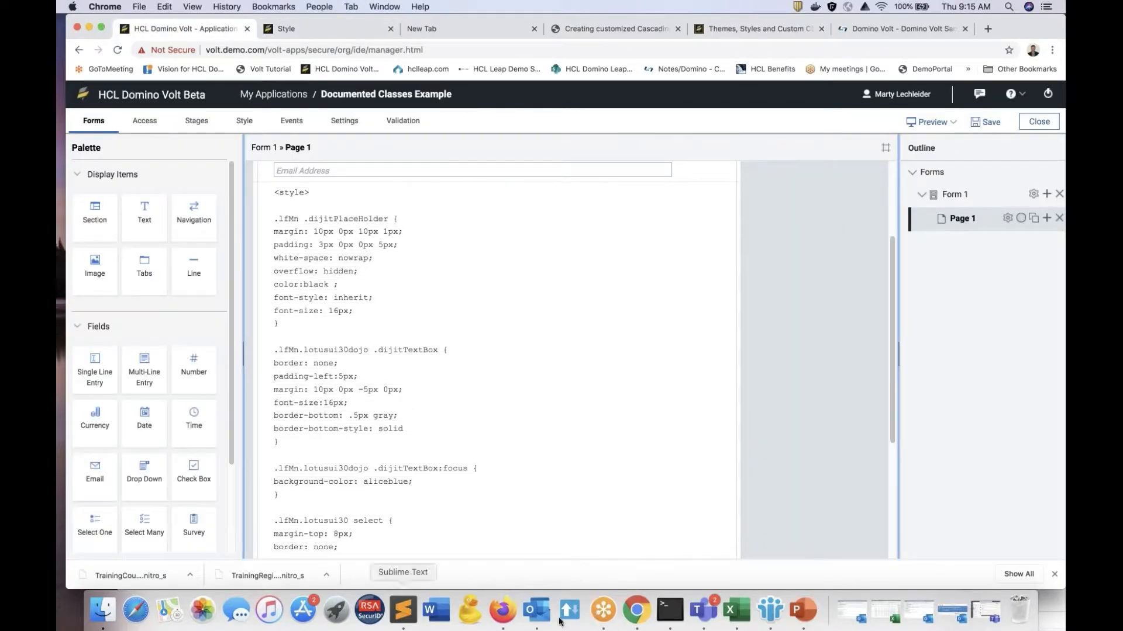
Step: Switch to the Styling with CSS form in Firefox, reposition and enlarge its window, and review its inline style sheet in the Style Editor
left_click(502, 618)
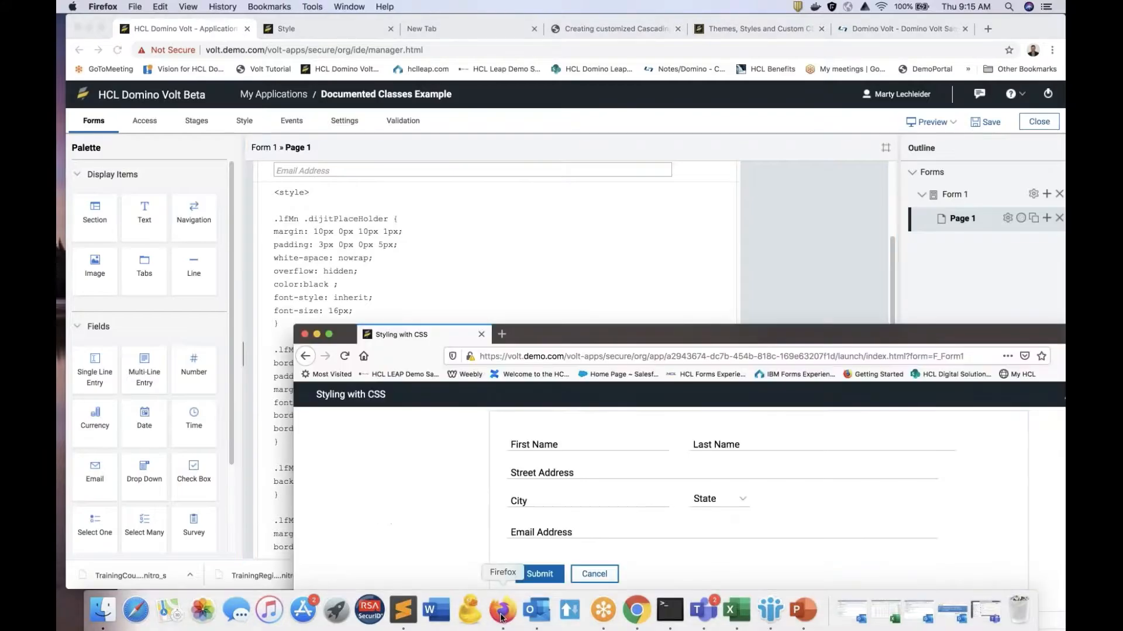
left_click_drag(536, 336, 311, 78)
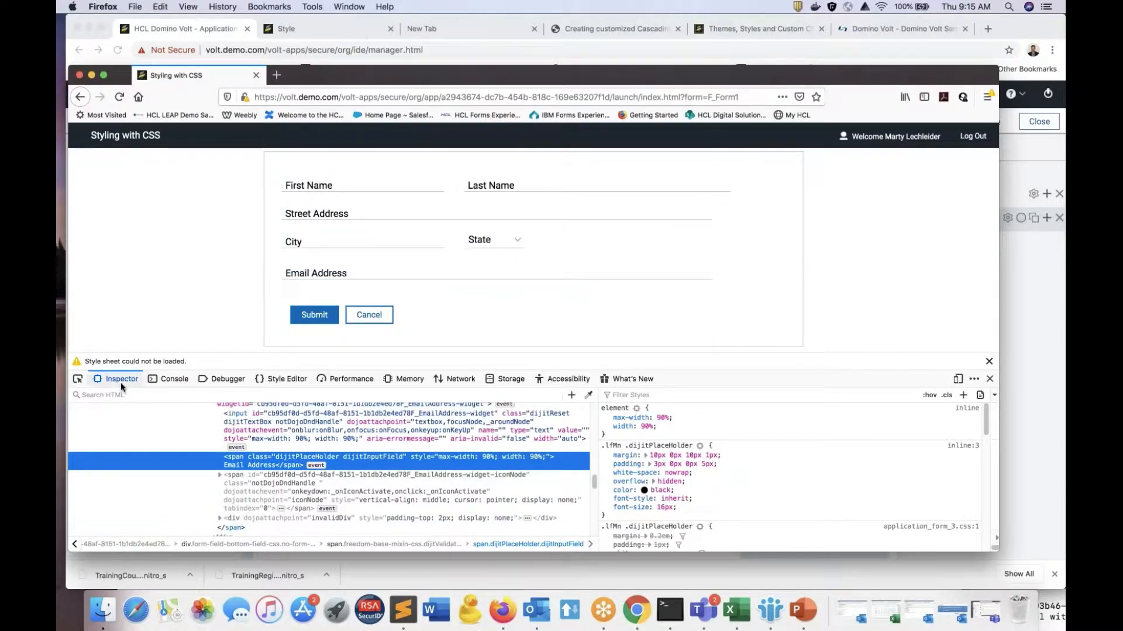
left_click(291, 381)
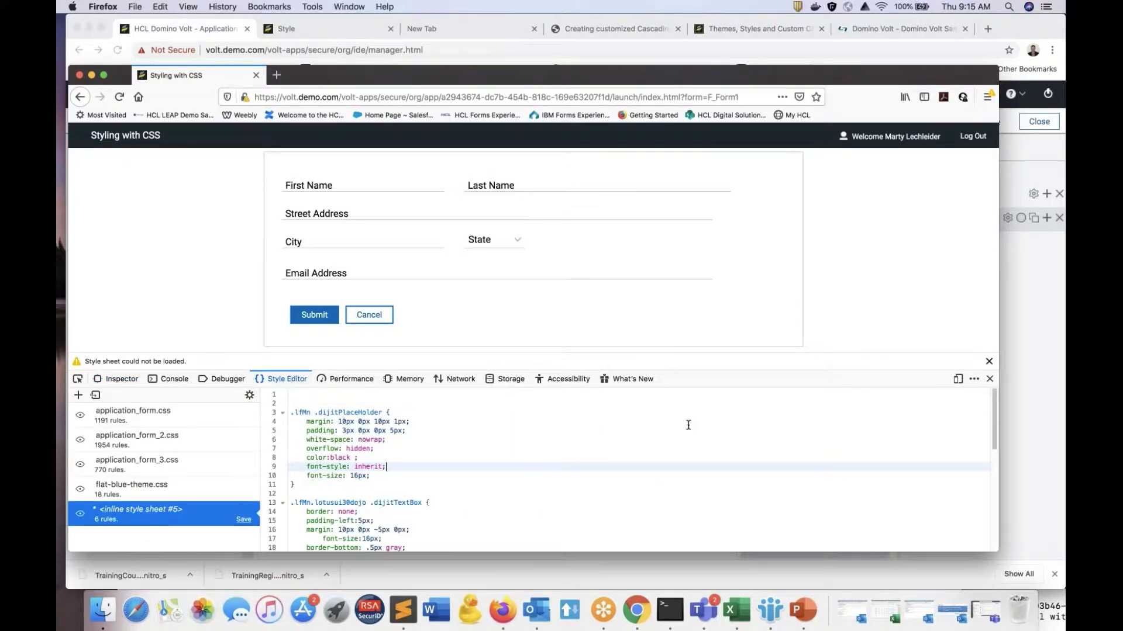
left_click_drag(995, 545, 1041, 581)
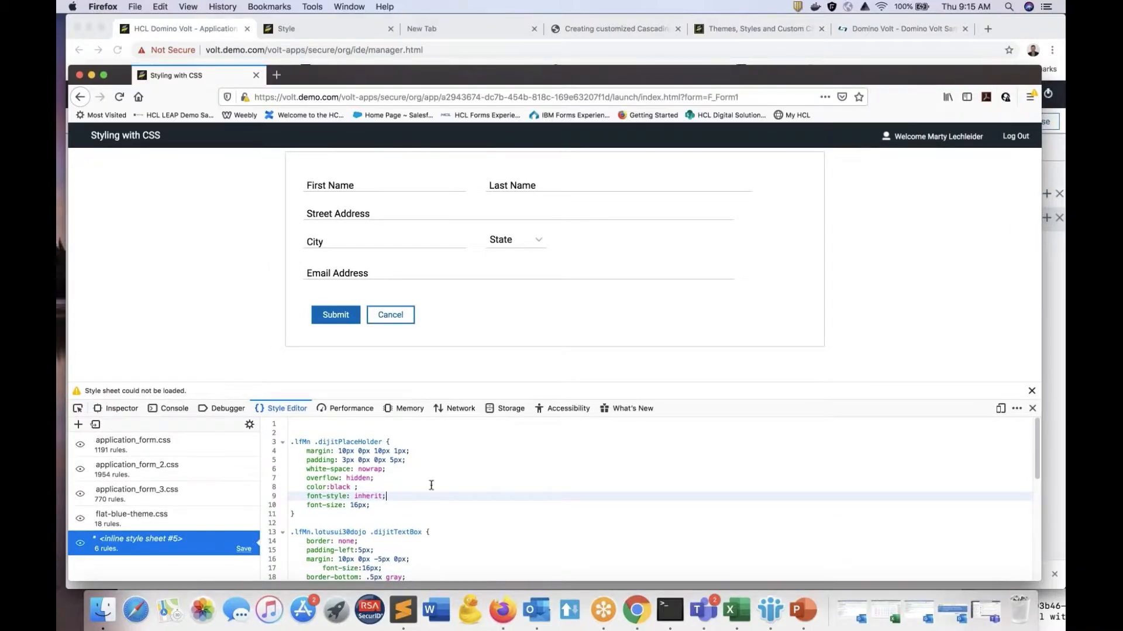
scroll(423, 490, "down", 3)
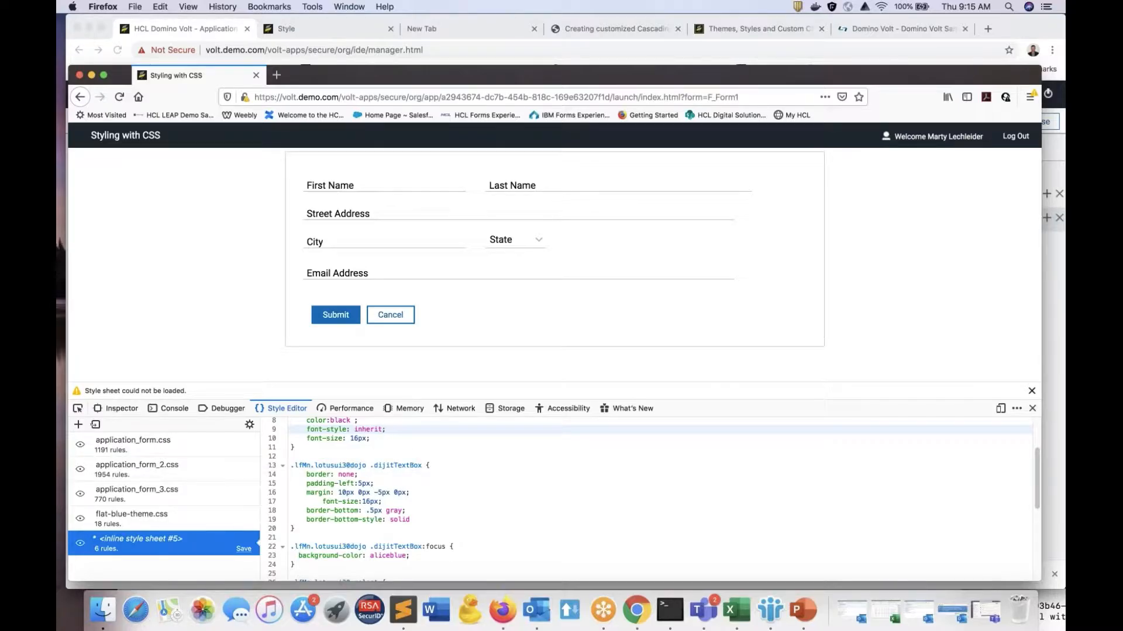
scroll(393, 494, "up", 3)
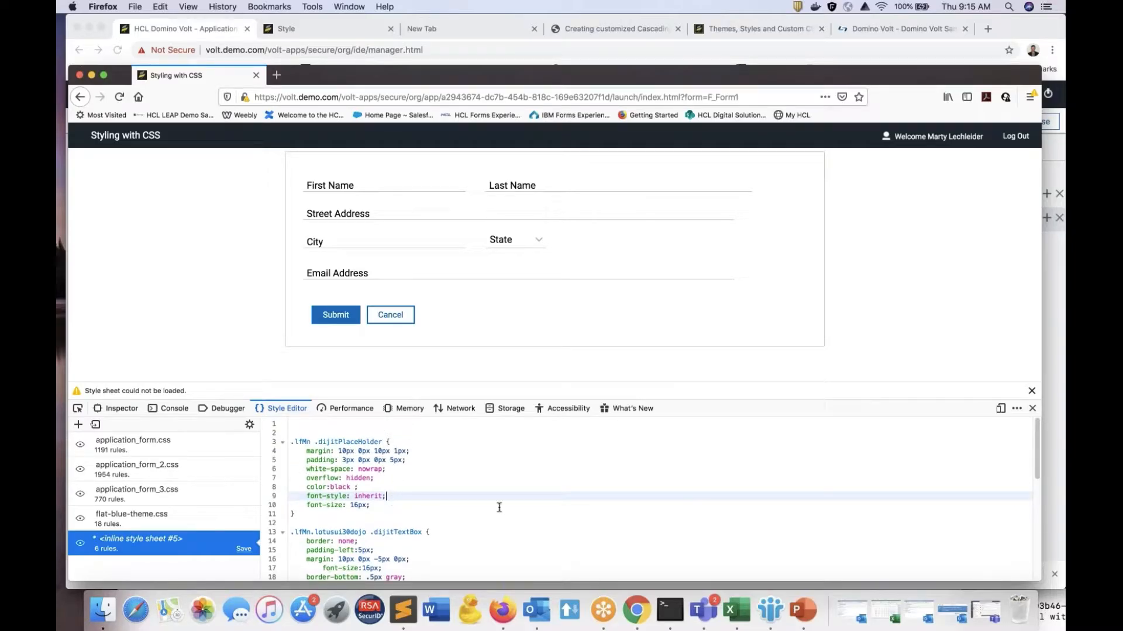
Step: Set the font-size in the .lfMn .dijitPlaceHolder rule of the inline style sheet to 18px
key("Down")
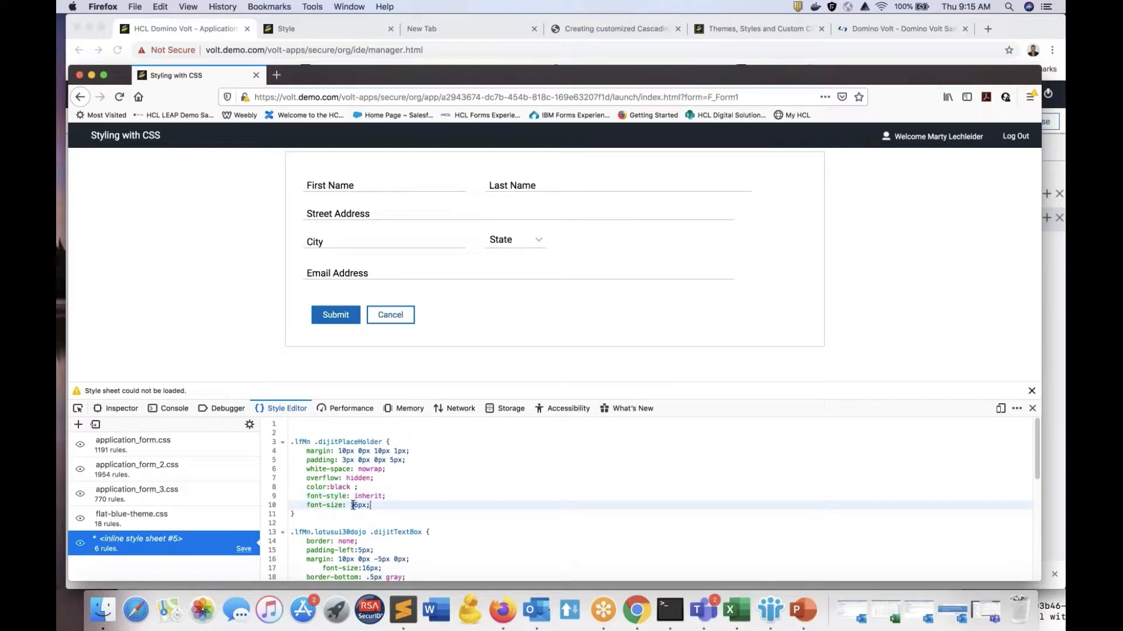
double_click(353, 504)
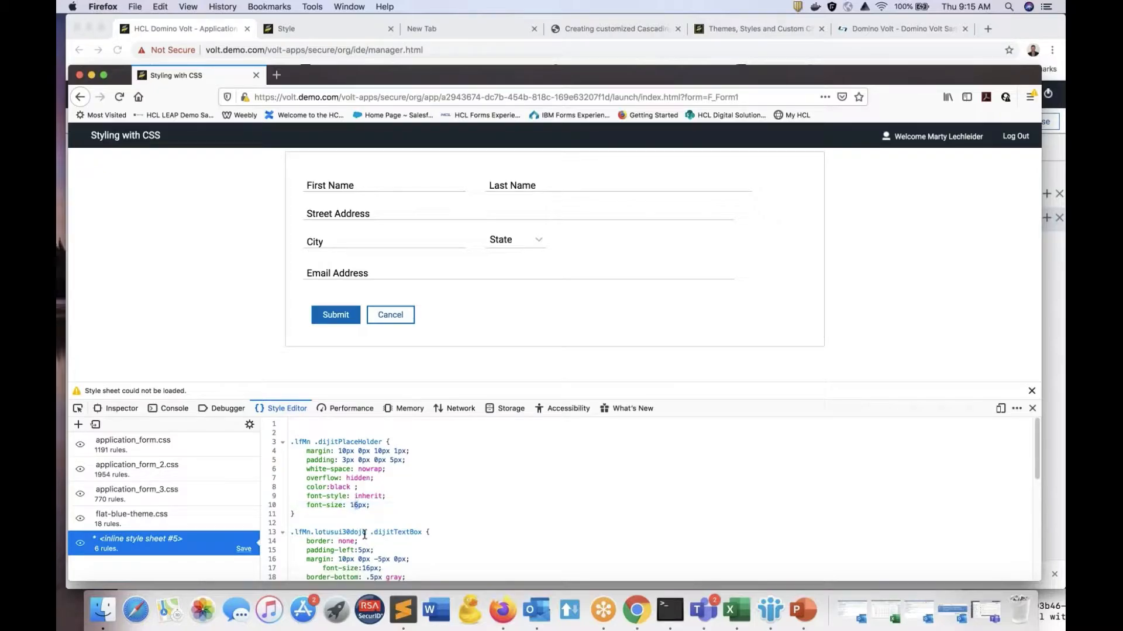
type("18")
left_click(550, 469)
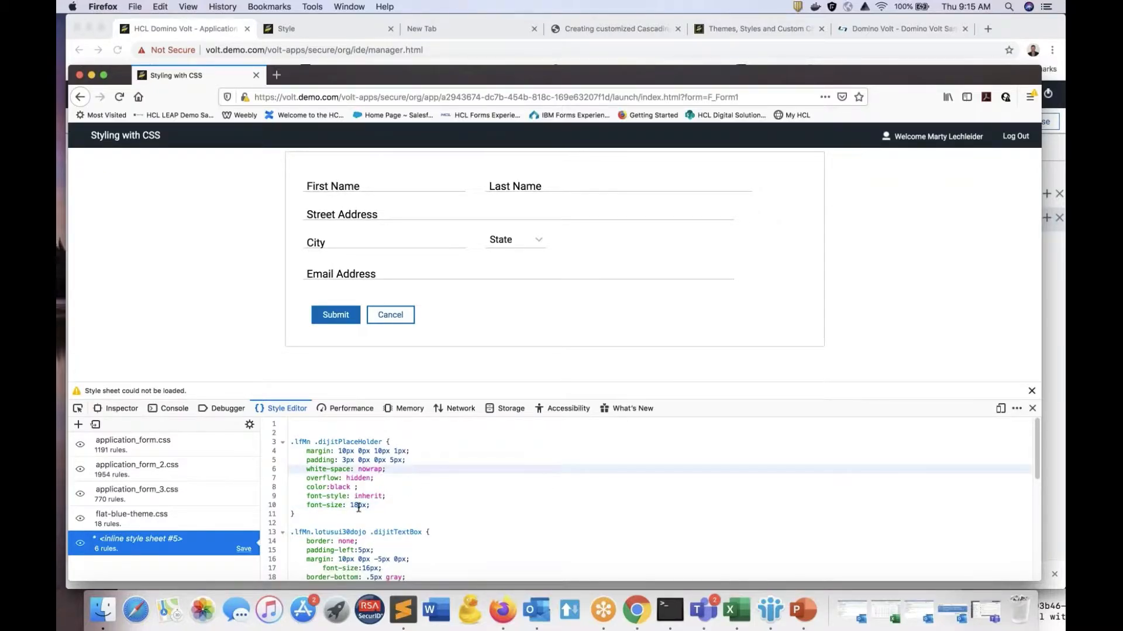
Step: Set the placeholder rule's font-size back to 16px
left_click(356, 506)
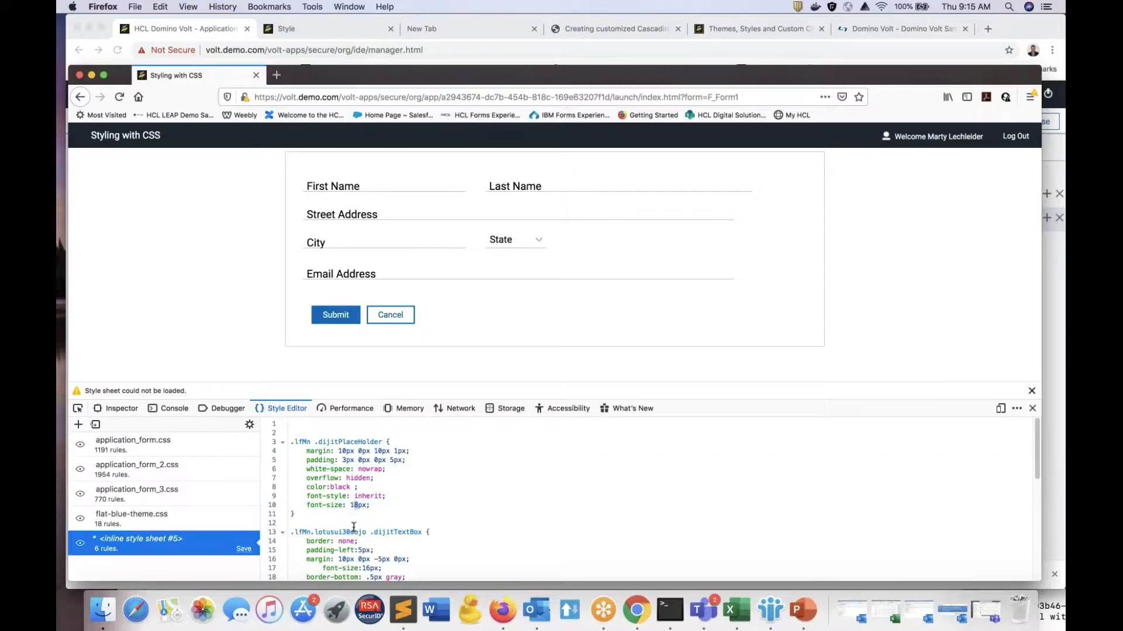
key("BackSpace")
type("6")
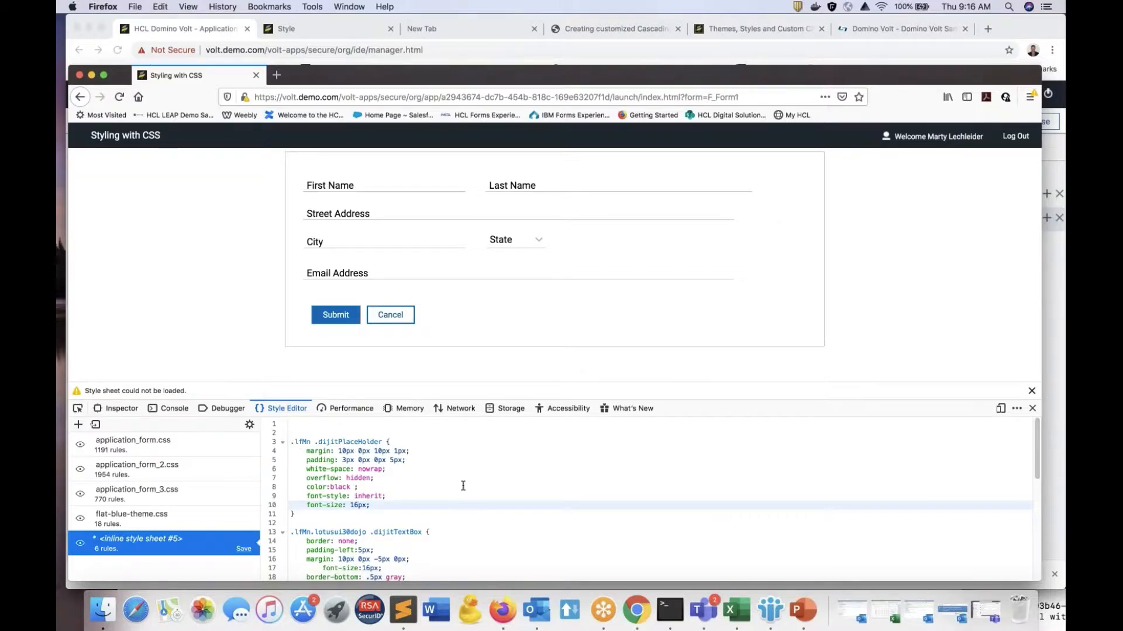
Step: Look over the text box and select rules, inspect the Last Name field's element, and return to the inline style sheet
scroll(482, 504, "down", 2)
scroll(482, 504, "down", 3)
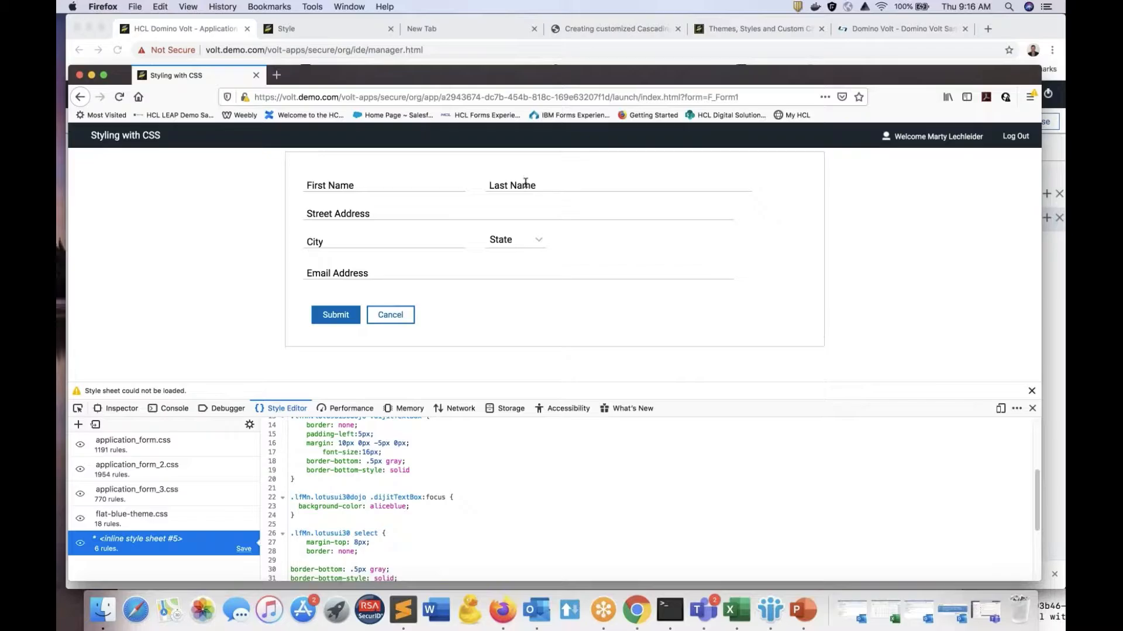
right_click(545, 185)
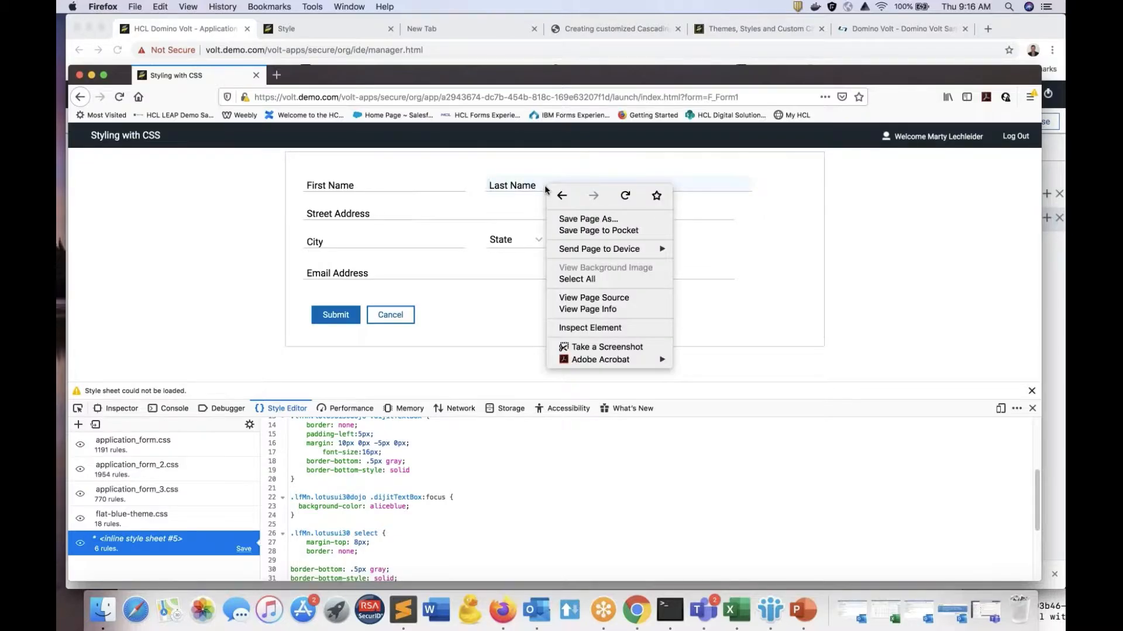
left_click(621, 331)
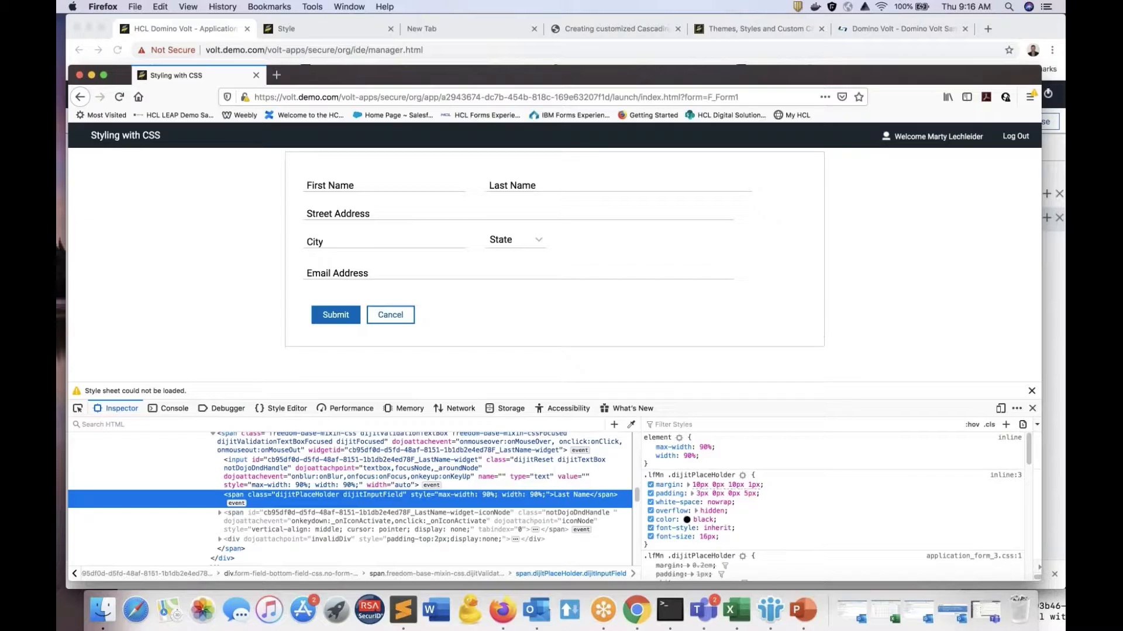
left_click(296, 408)
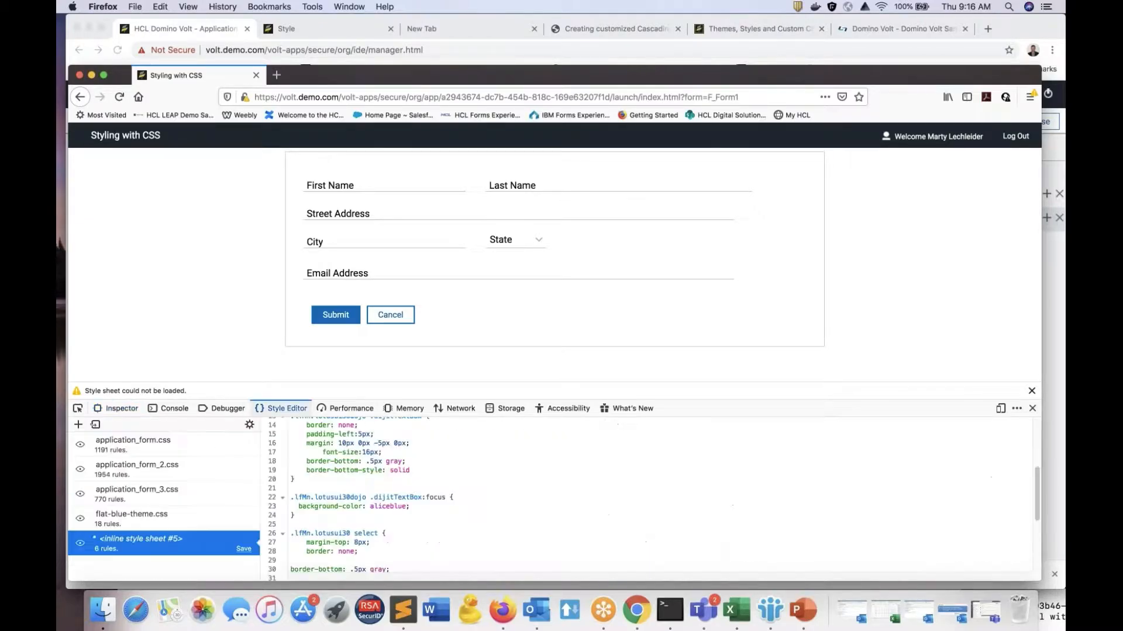
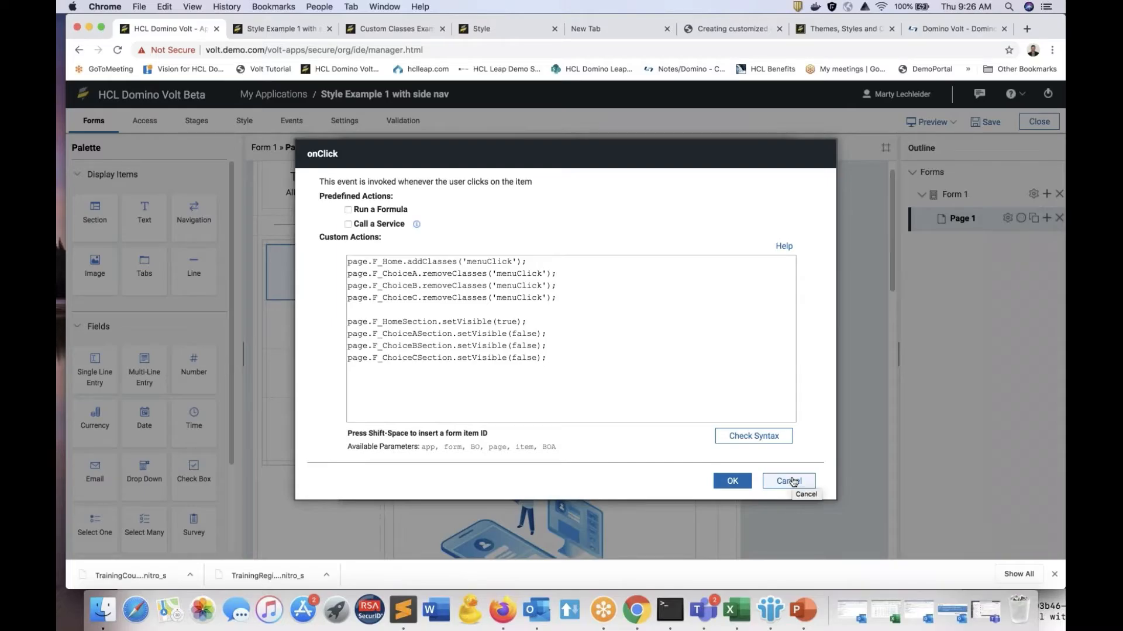
Step: Leave the Home item's onClick actions and review the custom actions in Page 1's onShow event
left_click(793, 481)
left_click(753, 478)
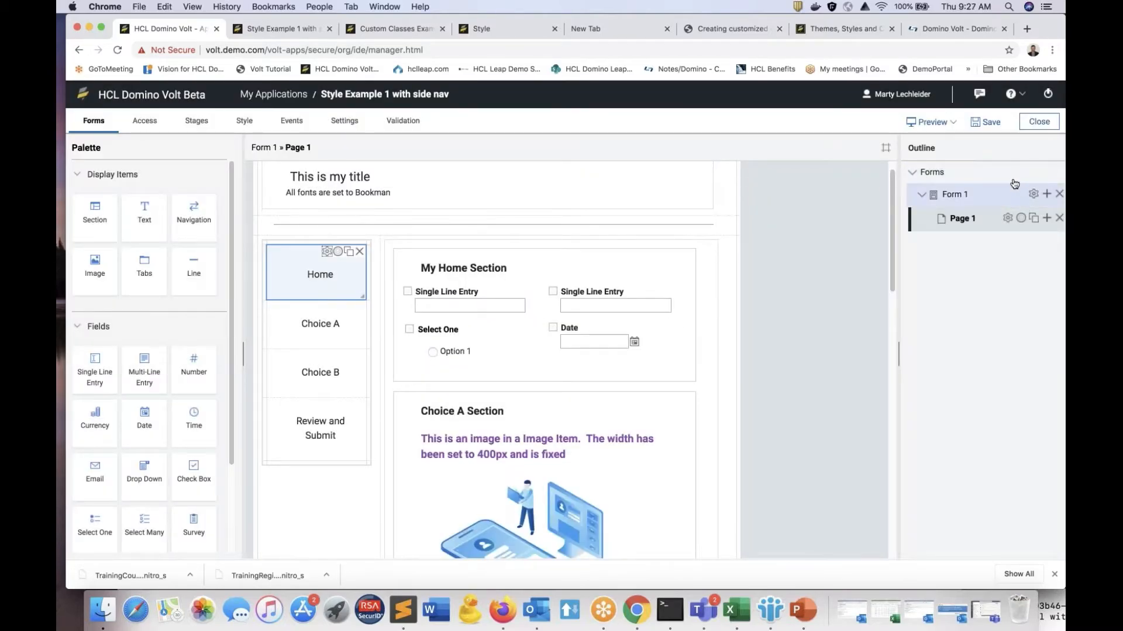
left_click(1006, 218)
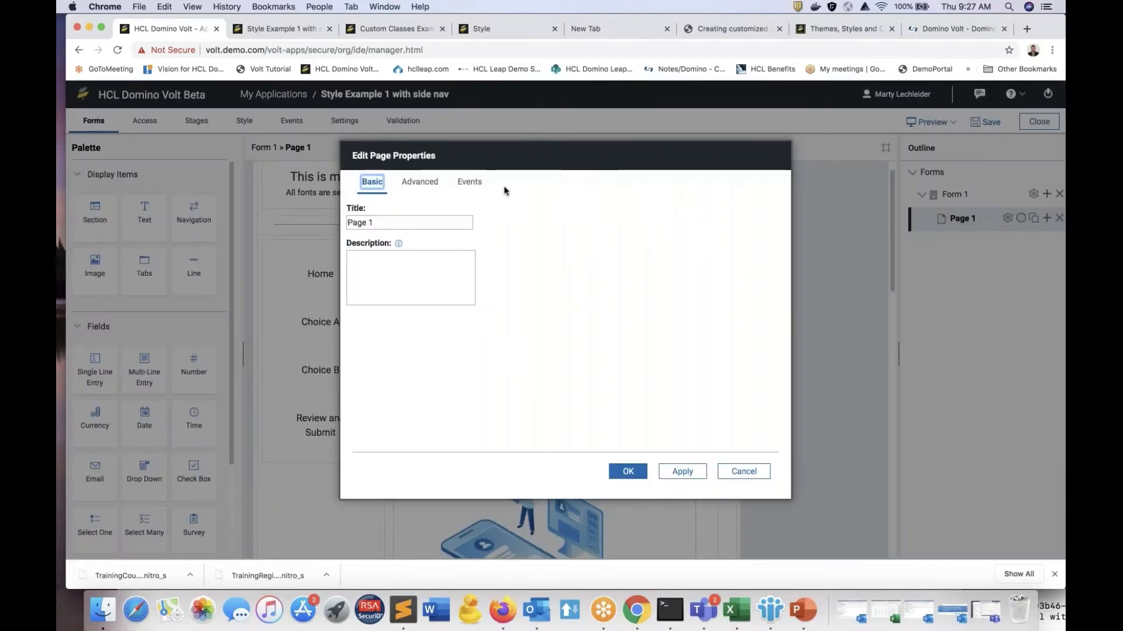
left_click(469, 182)
left_click(373, 295)
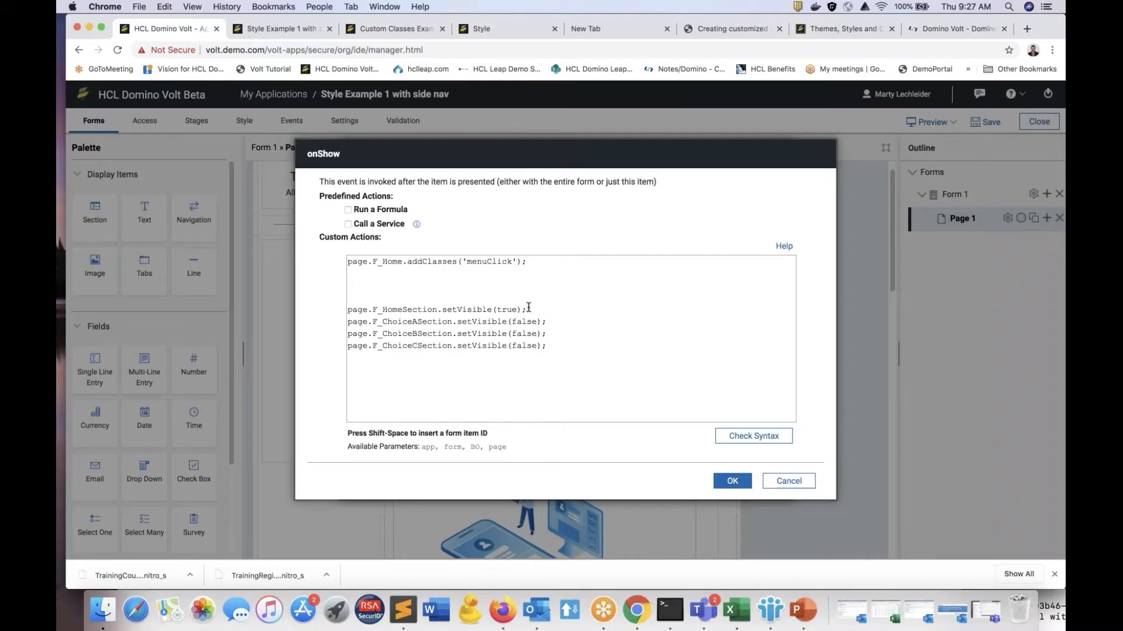
left_click(790, 482)
left_click(627, 471)
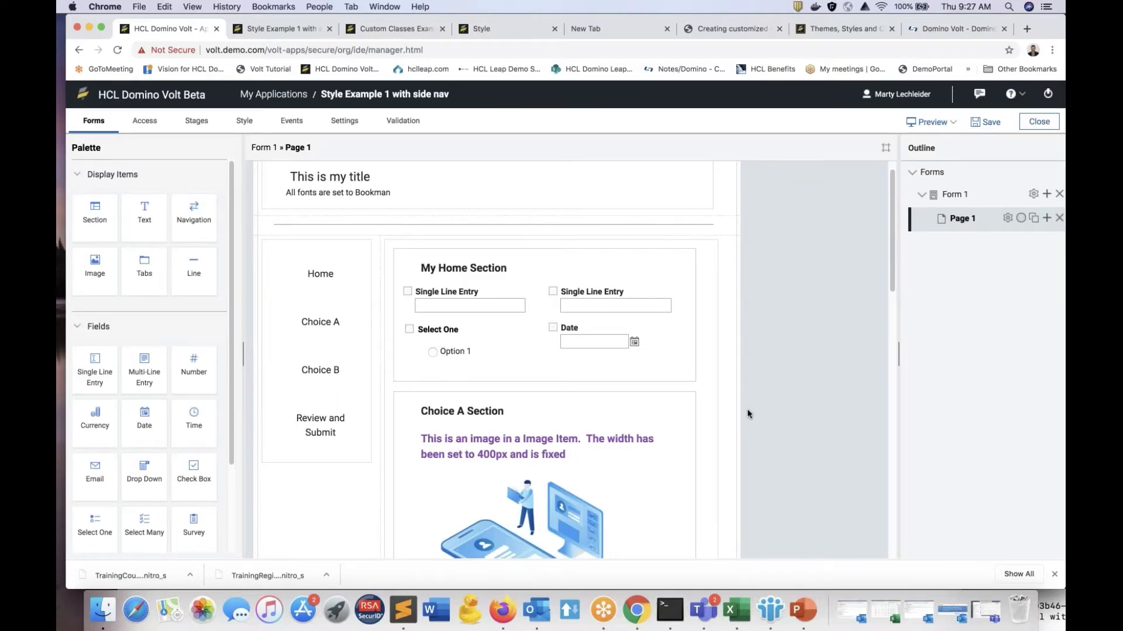
Step: Test the Home, Choice A, Choice B and Review and Submit side navigation in the running Style Example 1 form
scroll(710, 310, "down", 1)
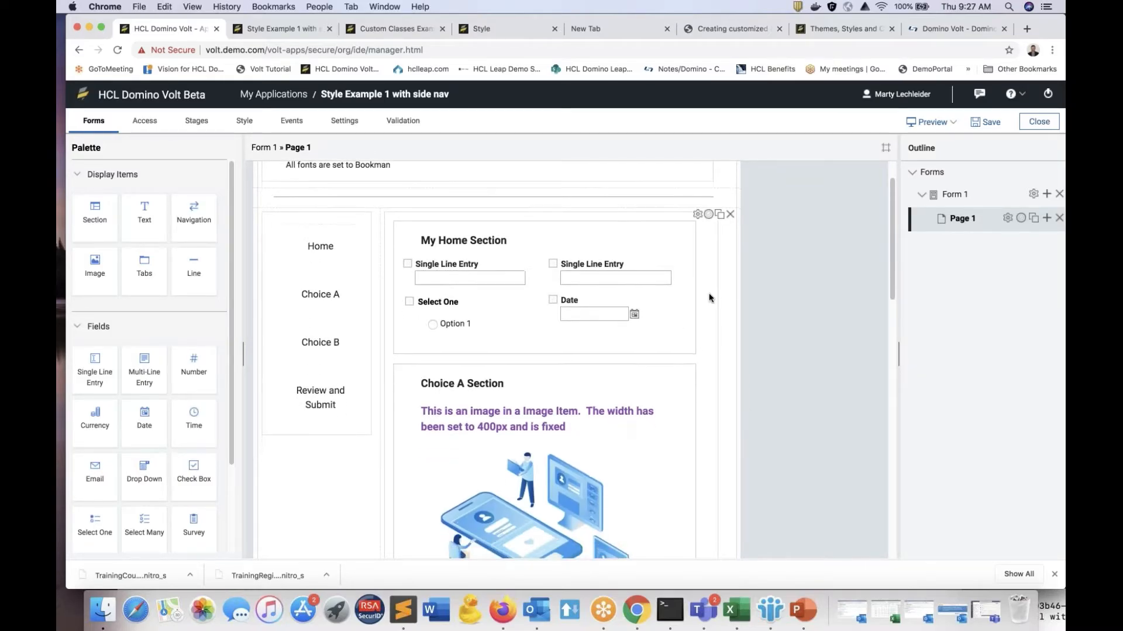
scroll(714, 321, "down", 1)
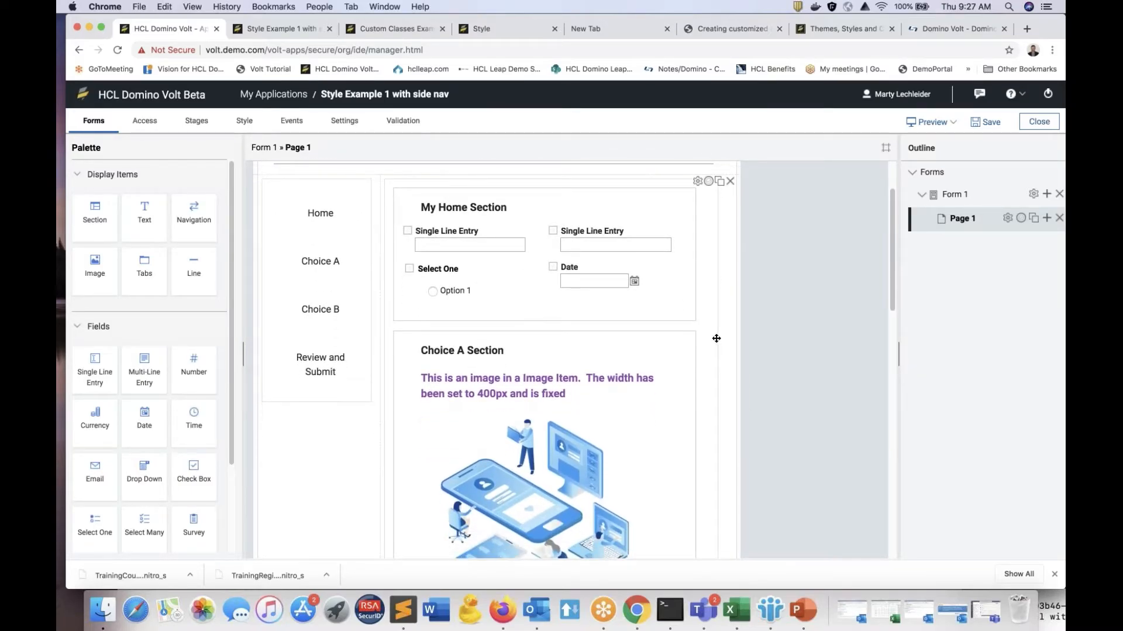
scroll(717, 338, "up", 1)
scroll(716, 338, "up", 1)
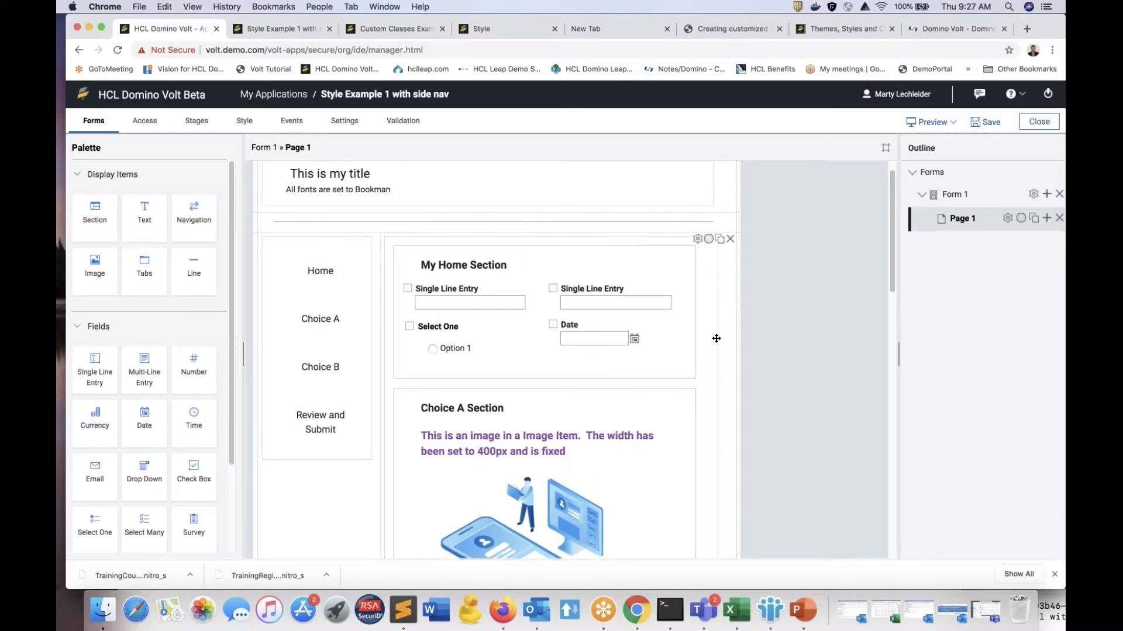
left_click(298, 30)
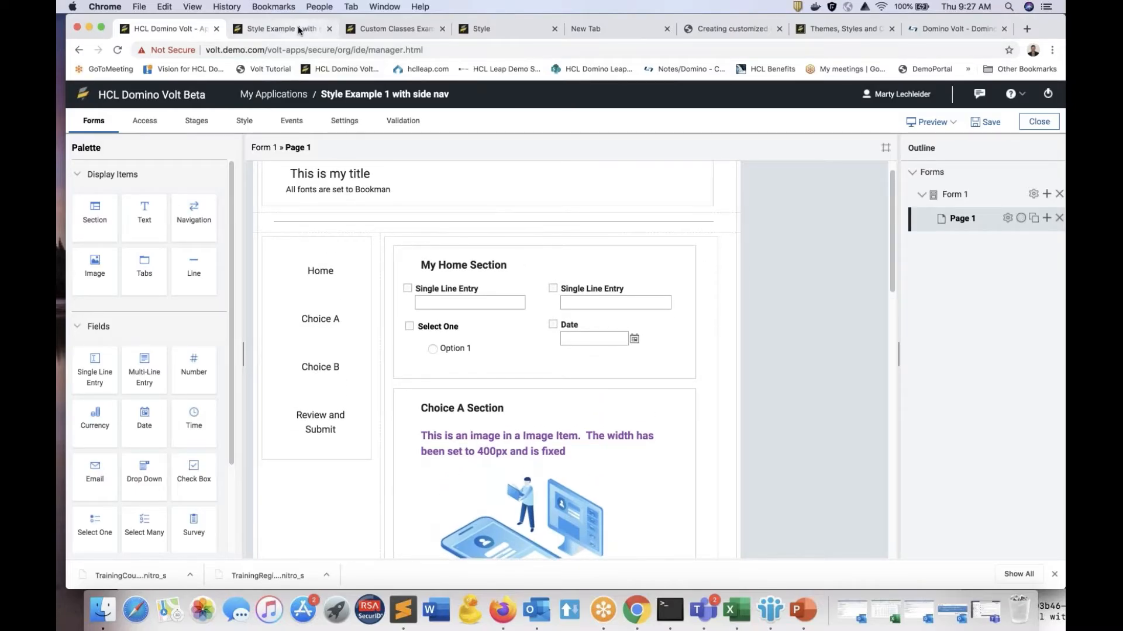
left_click(362, 243)
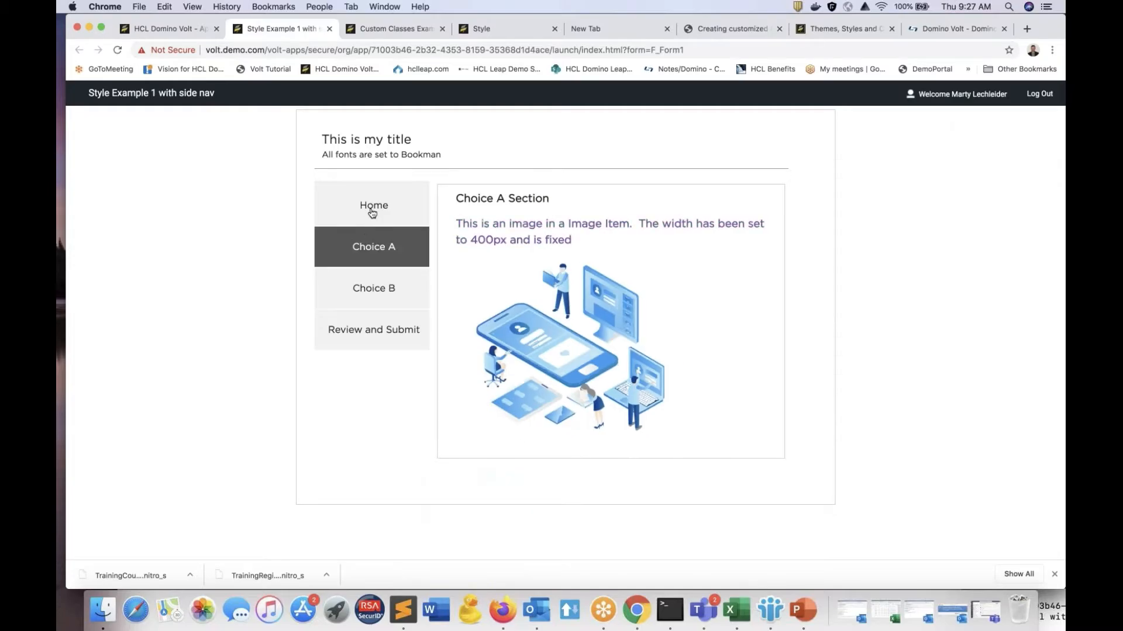
left_click(372, 216)
left_click(368, 253)
left_click(377, 288)
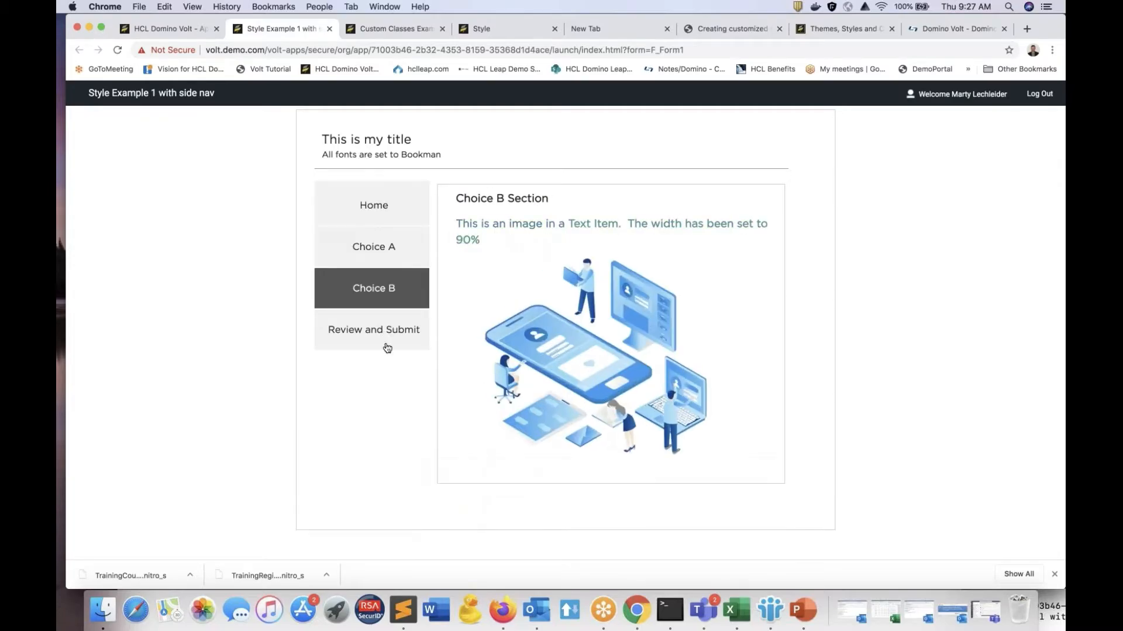
left_click(387, 347)
left_click(396, 278)
left_click(393, 252)
left_click(393, 217)
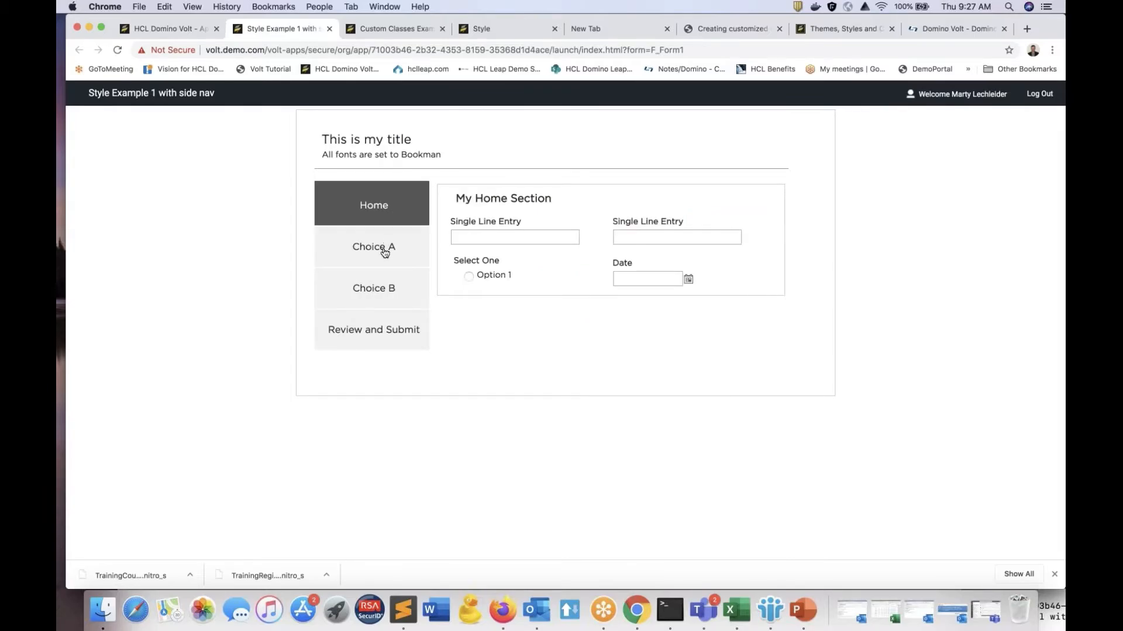
left_click(383, 248)
left_click(383, 302)
left_click(386, 326)
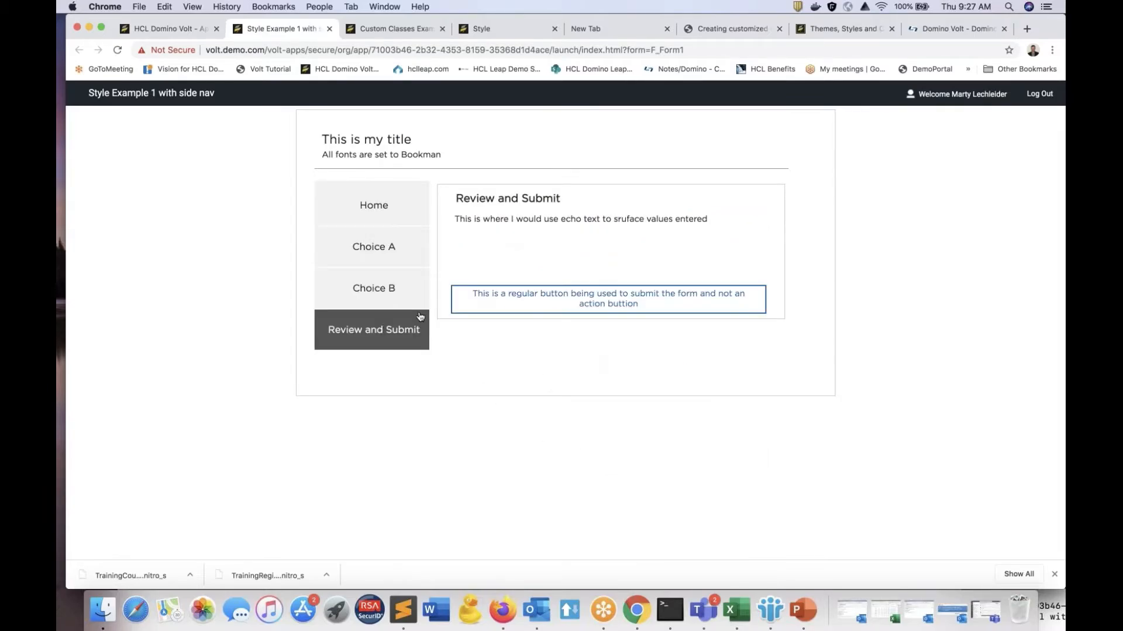
Step: Return to the form design and check the Choice A section's advanced properties, including its custom CSS class names
left_click(164, 28)
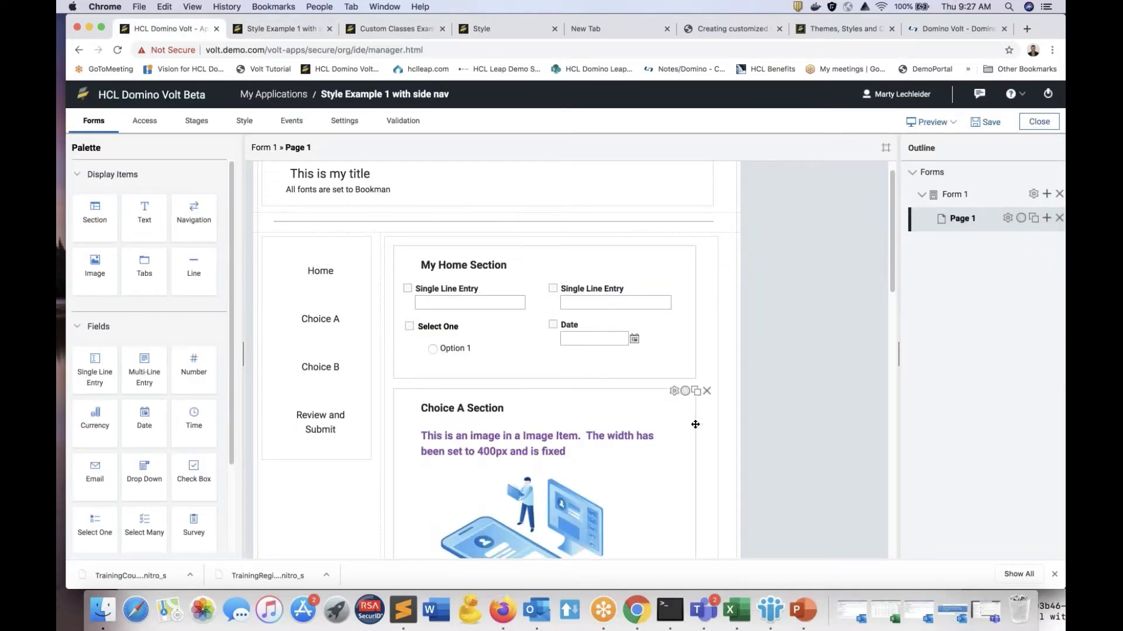
left_click(676, 394)
left_click(673, 392)
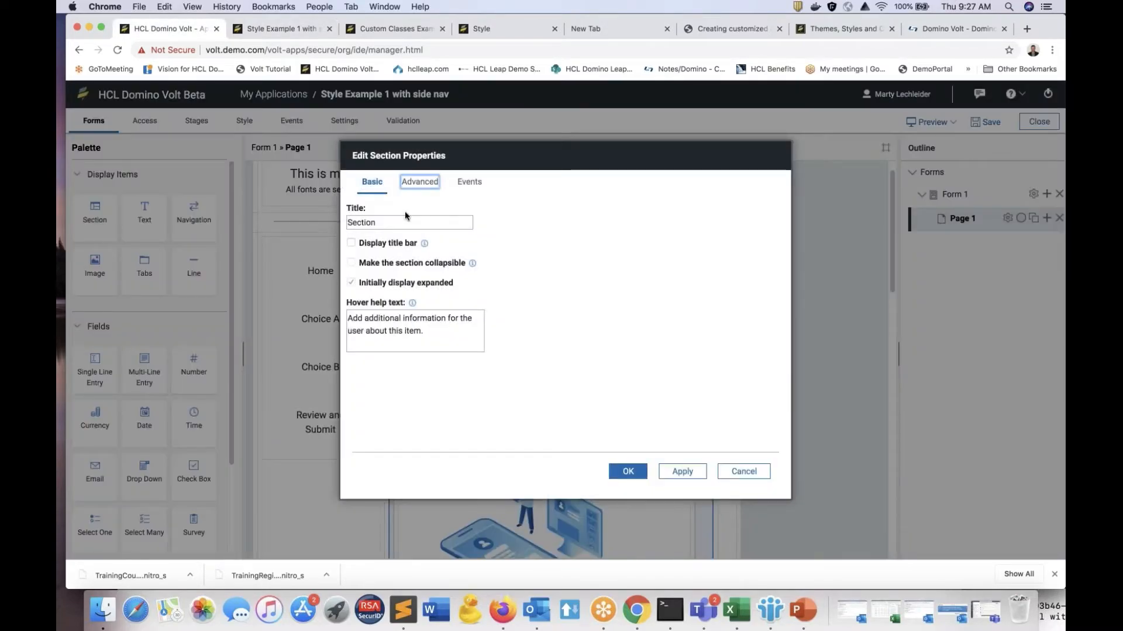
left_click(419, 181)
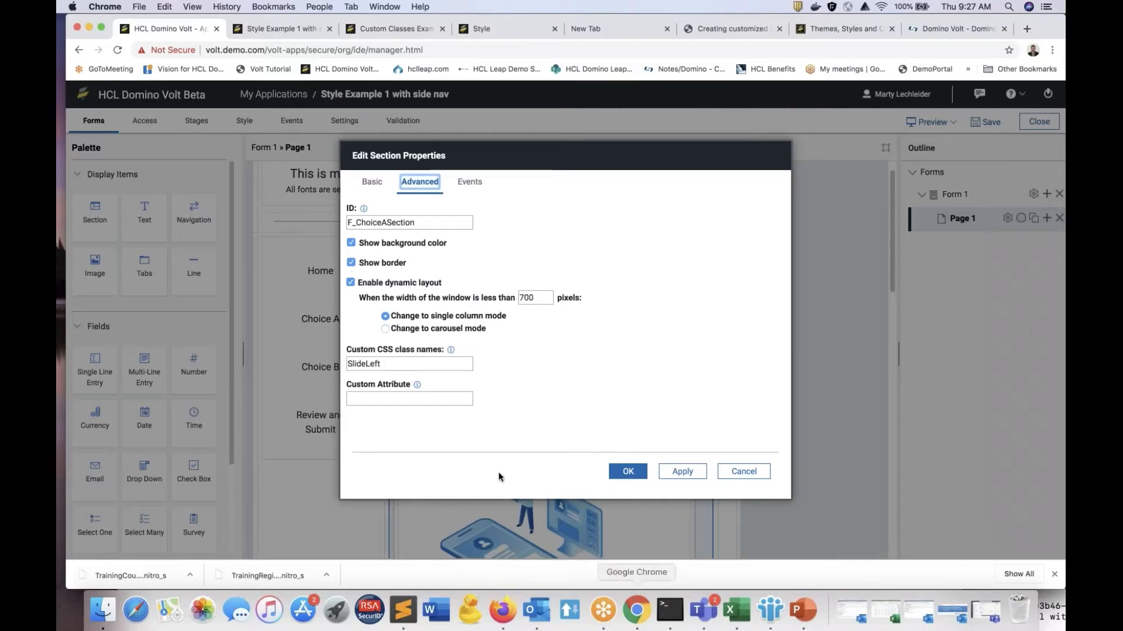
left_click(643, 473)
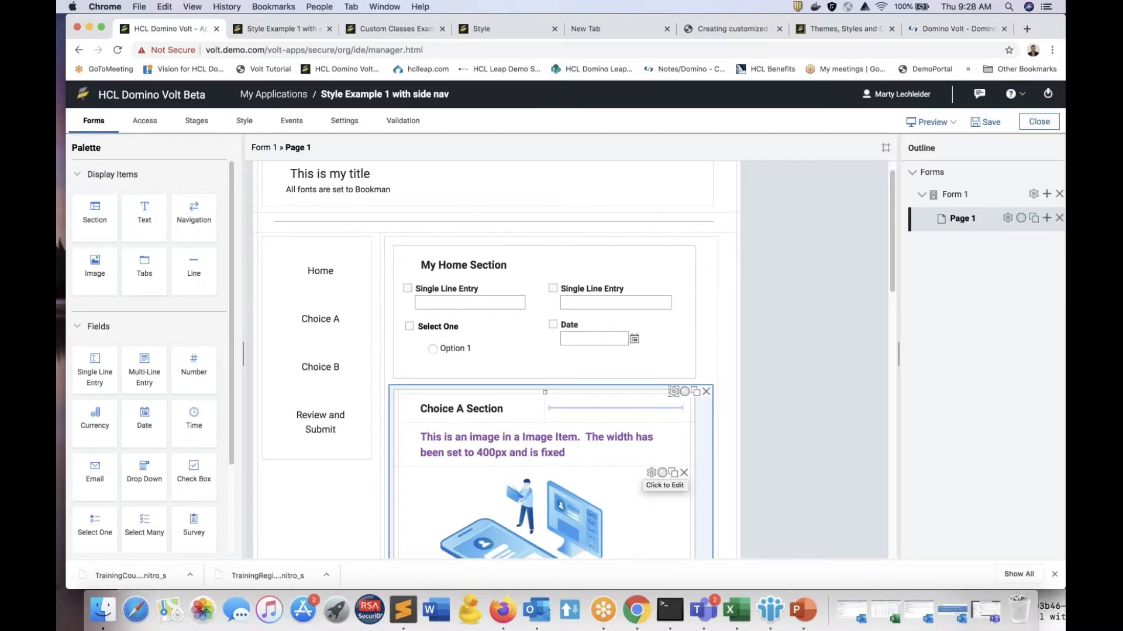
Step: Review the files uploaded to the application in its settings, and return to the form design
scroll(651, 474, "down", 1)
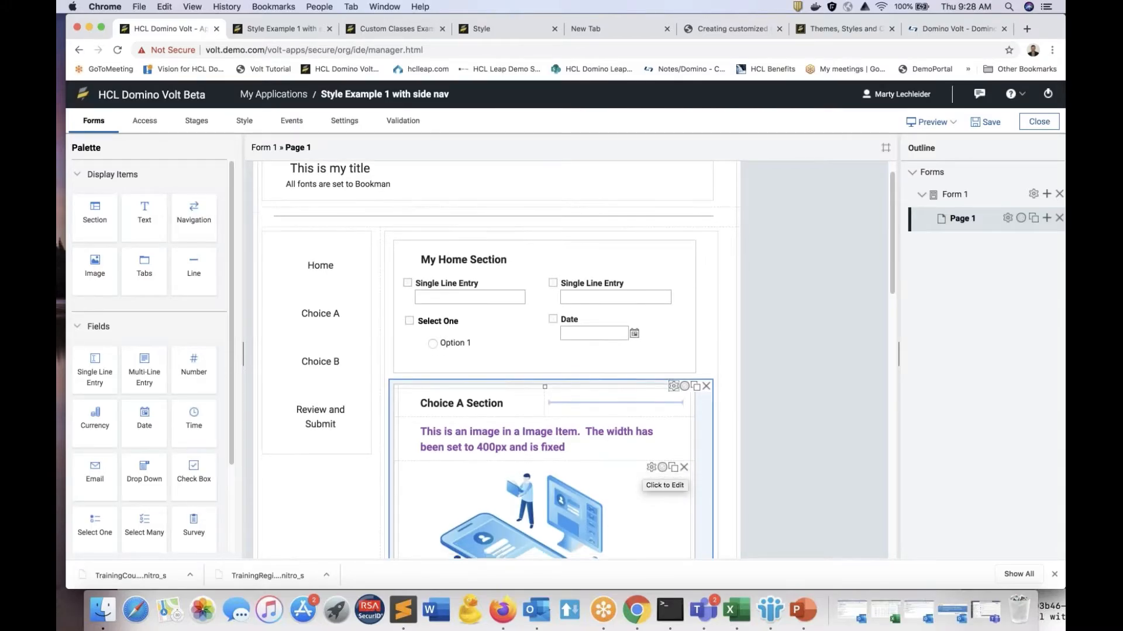
scroll(652, 474, "up", 2)
left_click(350, 122)
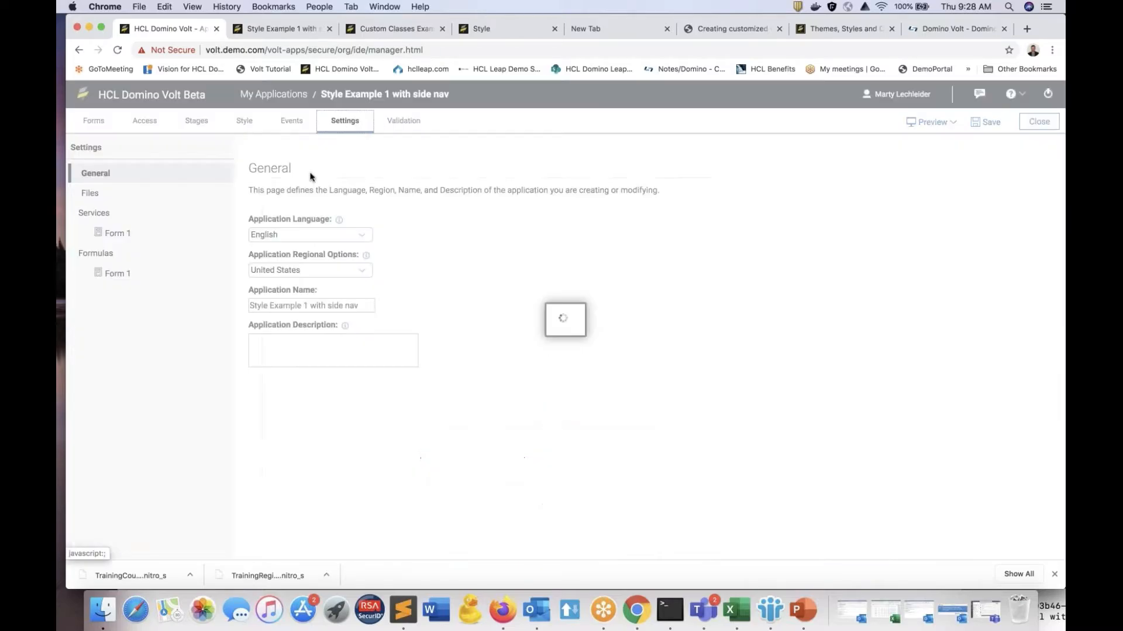
left_click(95, 194)
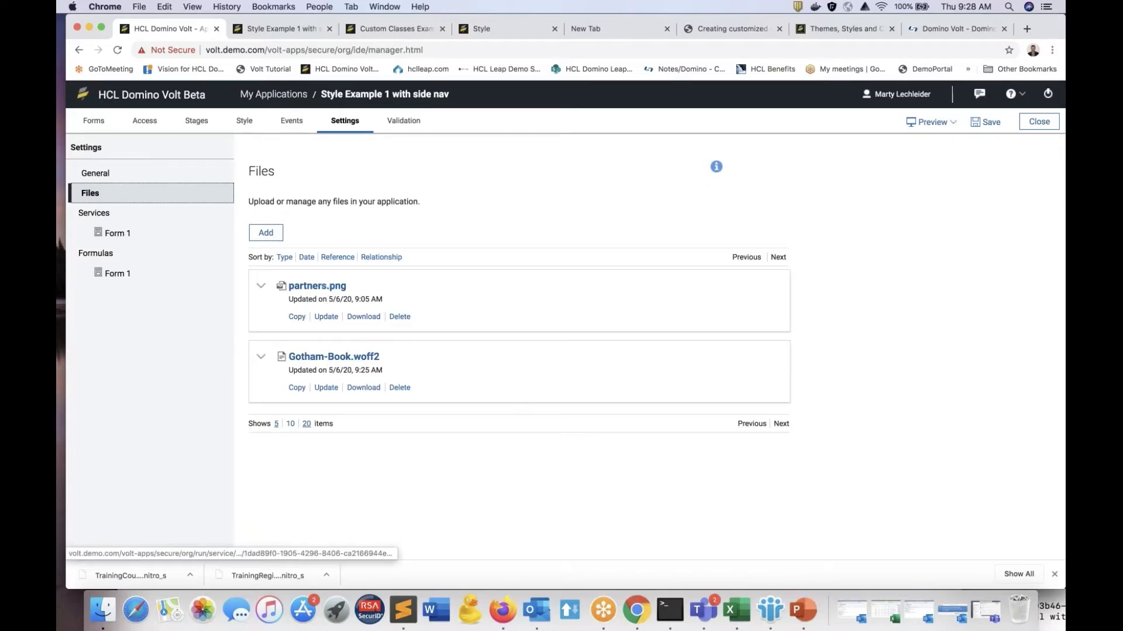
left_click(98, 123)
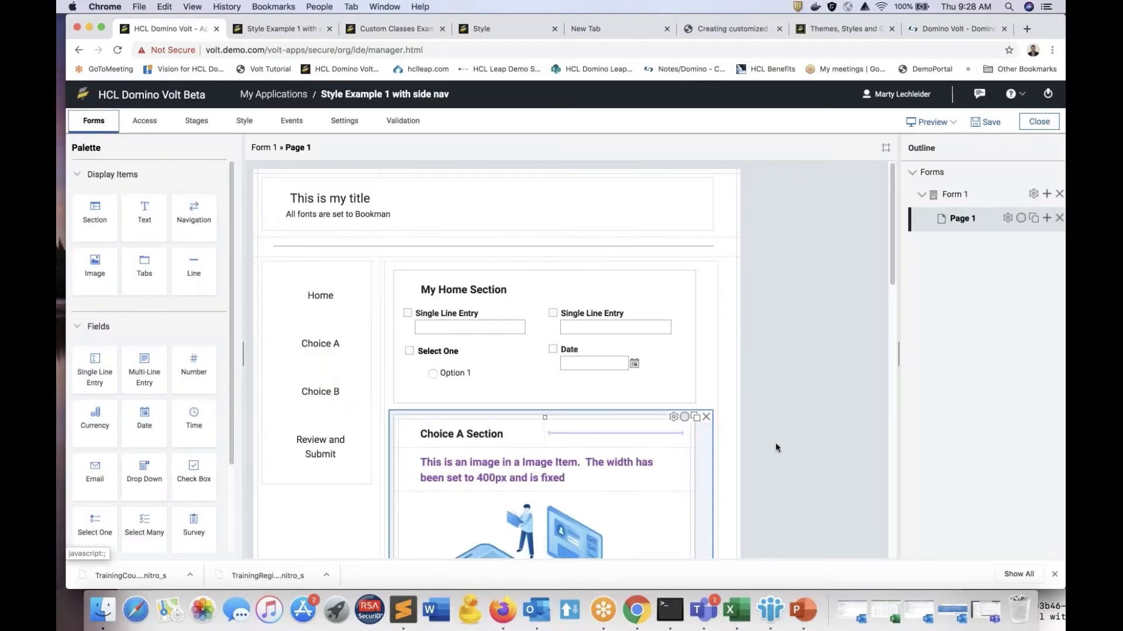
Step: Inspect the properties of the image item in the Choice A section
scroll(790, 437, "down", 5)
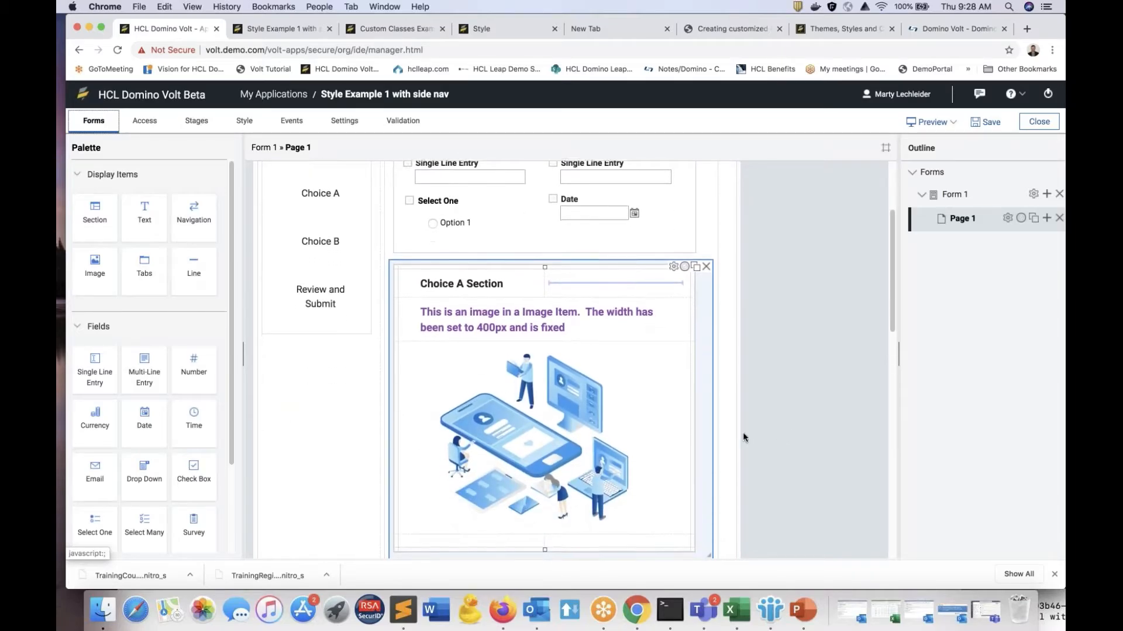
scroll(745, 436, "down", 2)
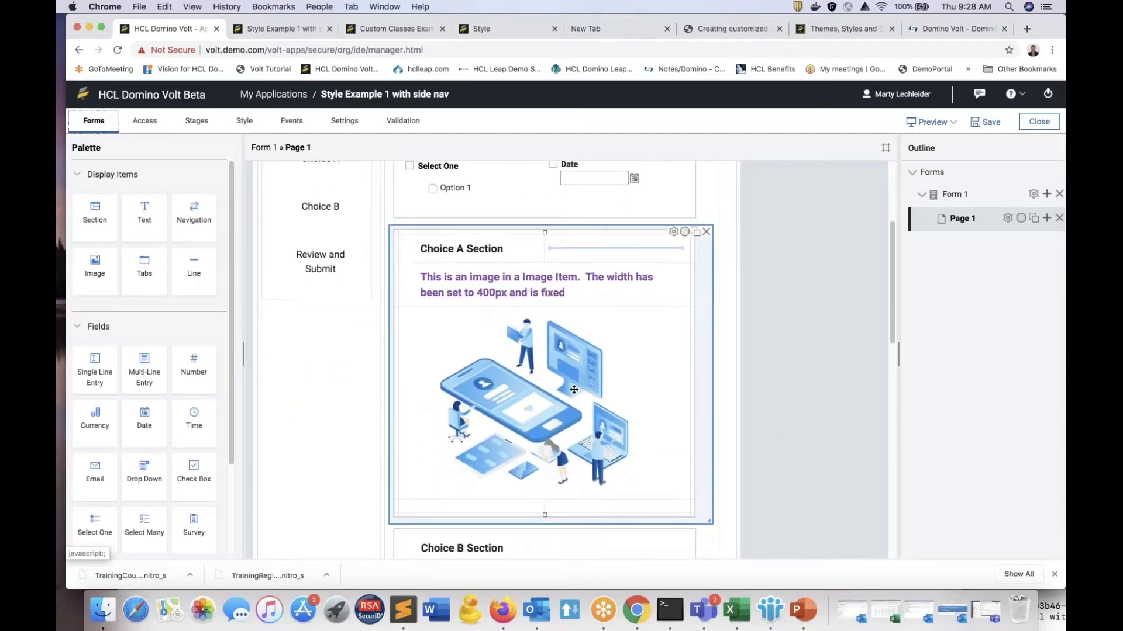
left_click(552, 369)
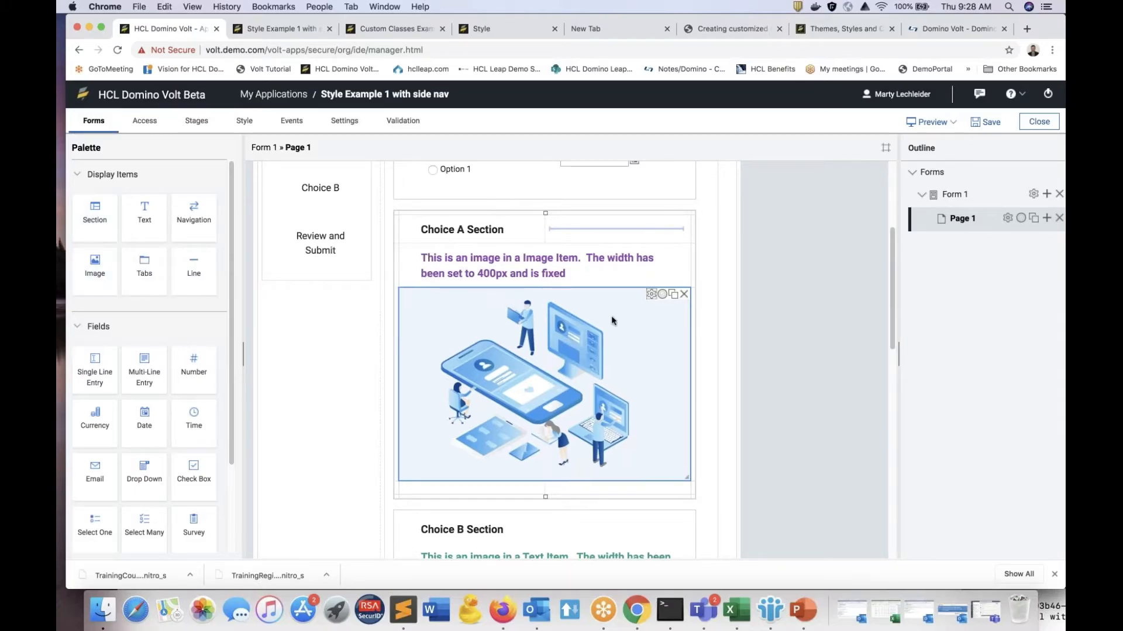
left_click(651, 294)
left_click(628, 472)
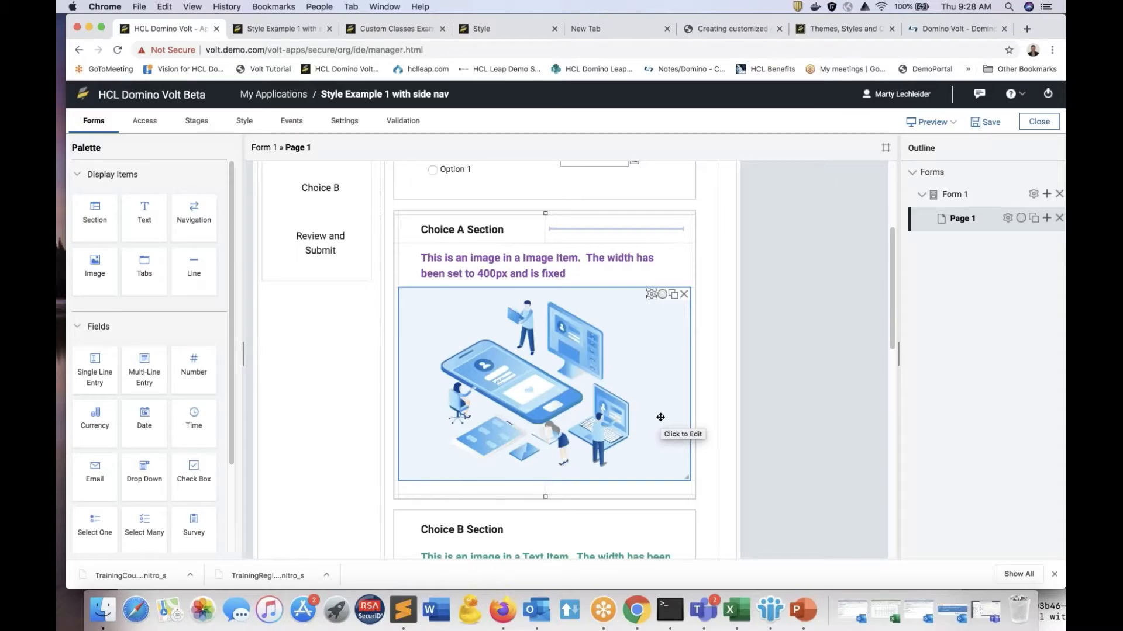
Step: Compare the Choice B section's text item image in the form design with its display in the running form
scroll(661, 489, "down", 5)
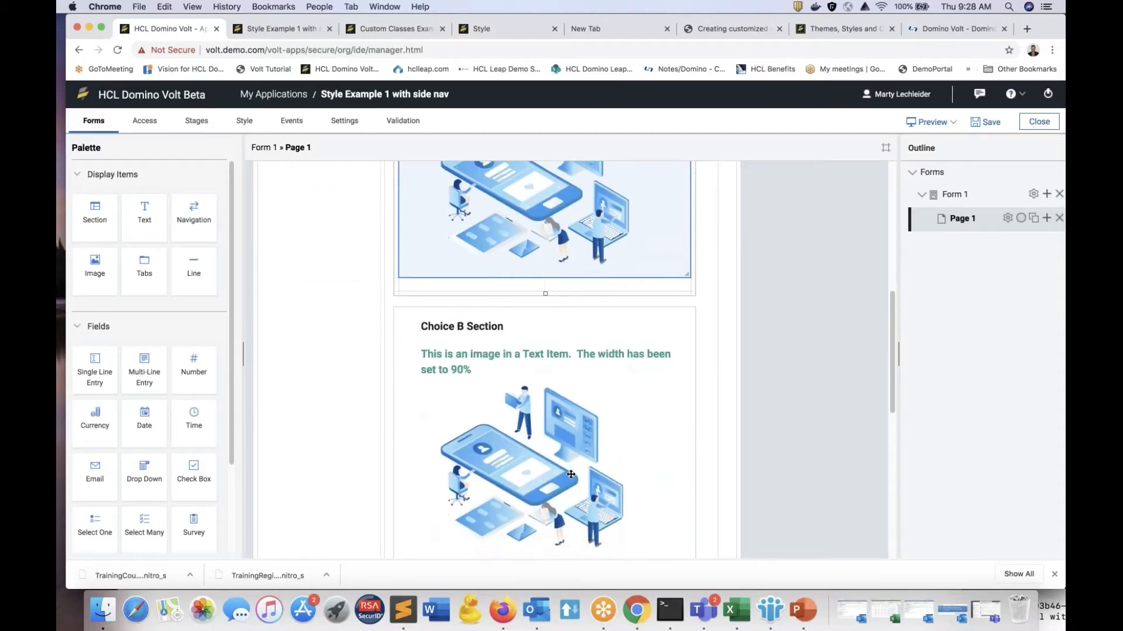
scroll(565, 433, "down", 3)
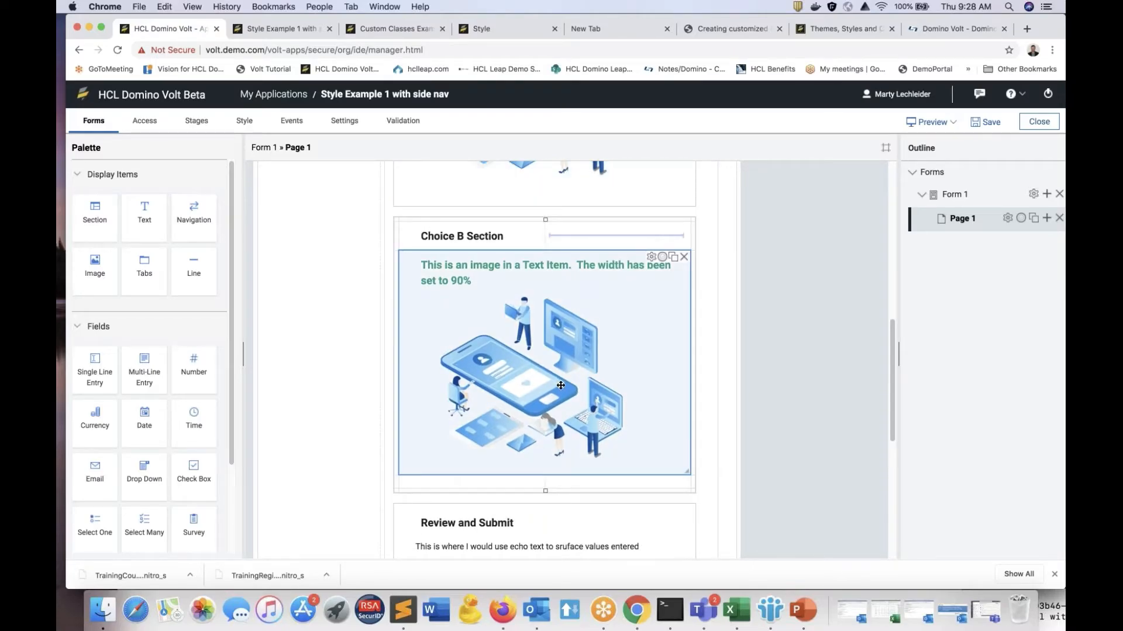
left_click(284, 30)
left_click(386, 288)
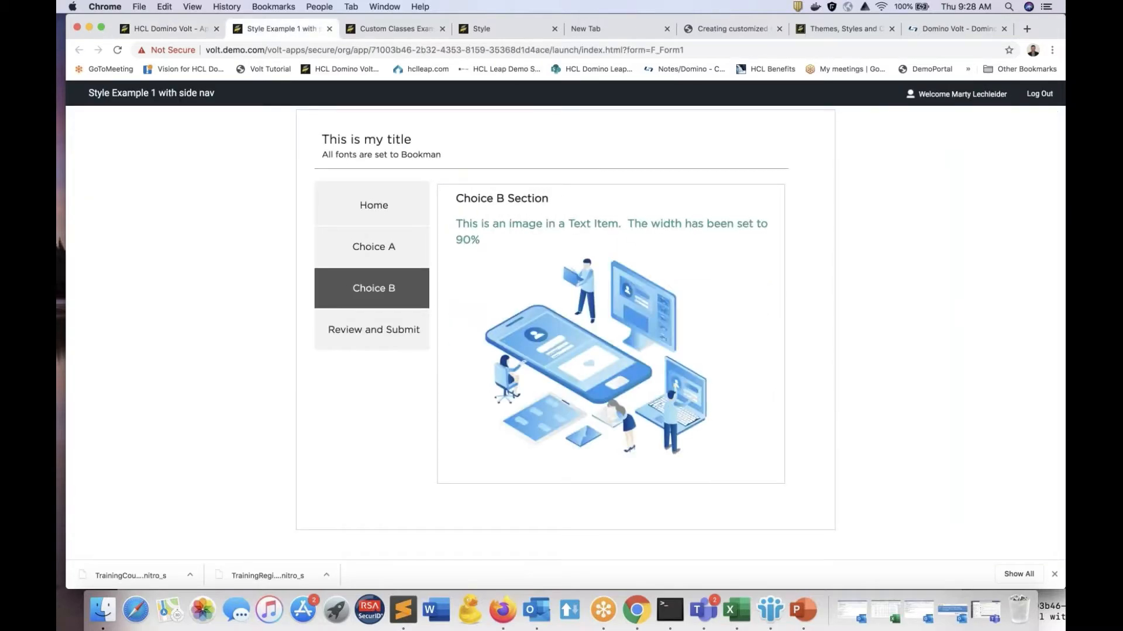
left_click_drag(1038, 32, 1057, 205)
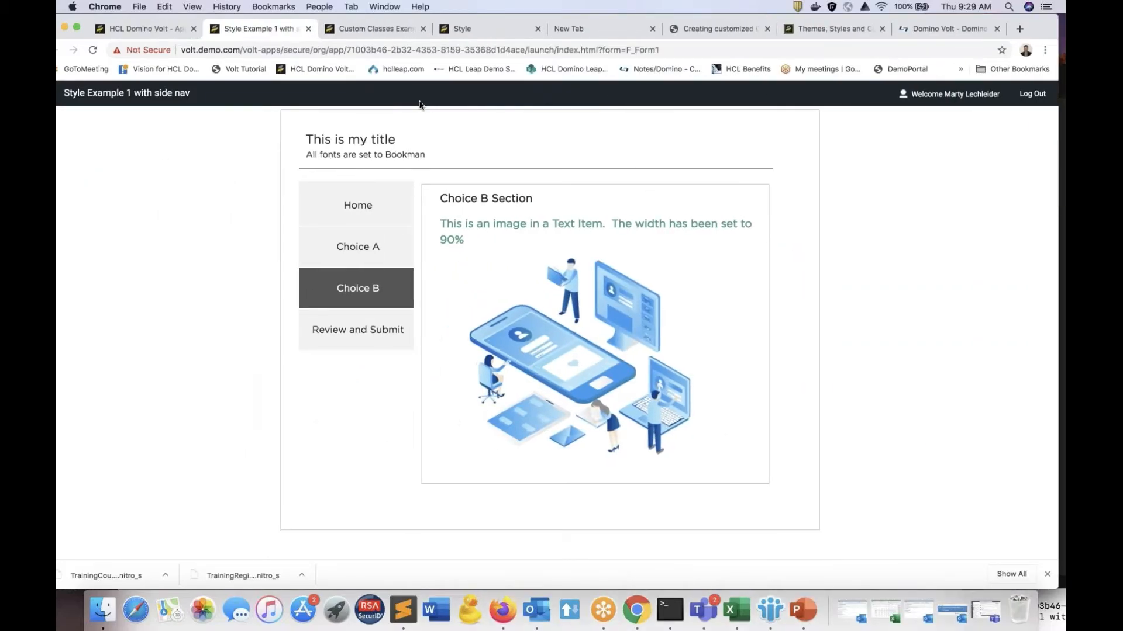
Step: Glance back at the form design, and cycle through Home, Choice A and Choice B in the running form
left_click(141, 29)
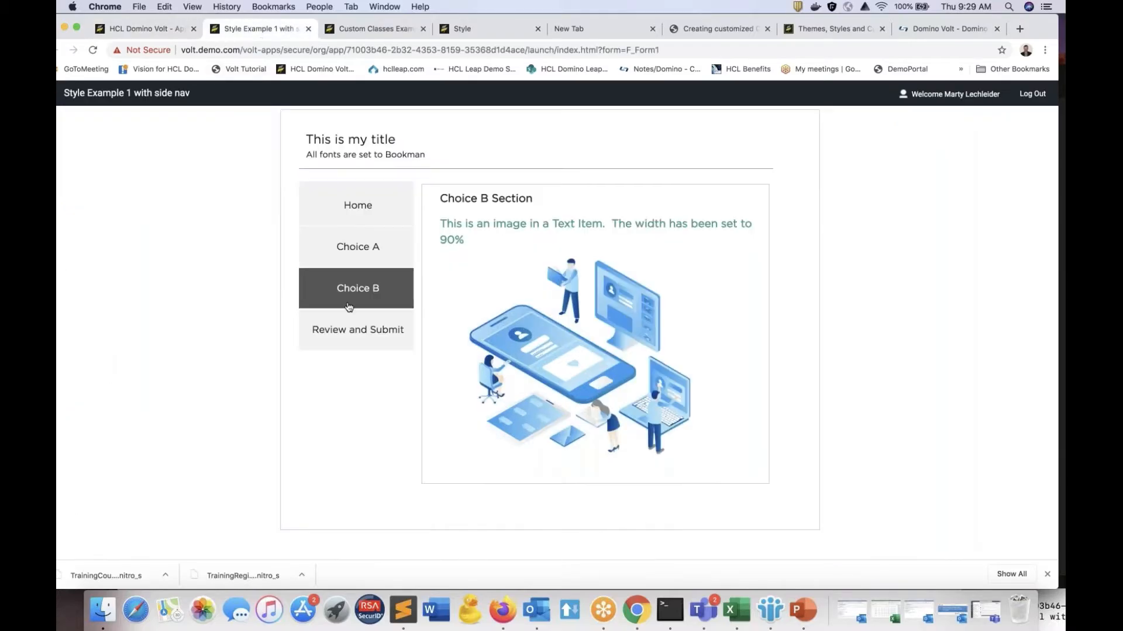
left_click(257, 28)
left_click(351, 209)
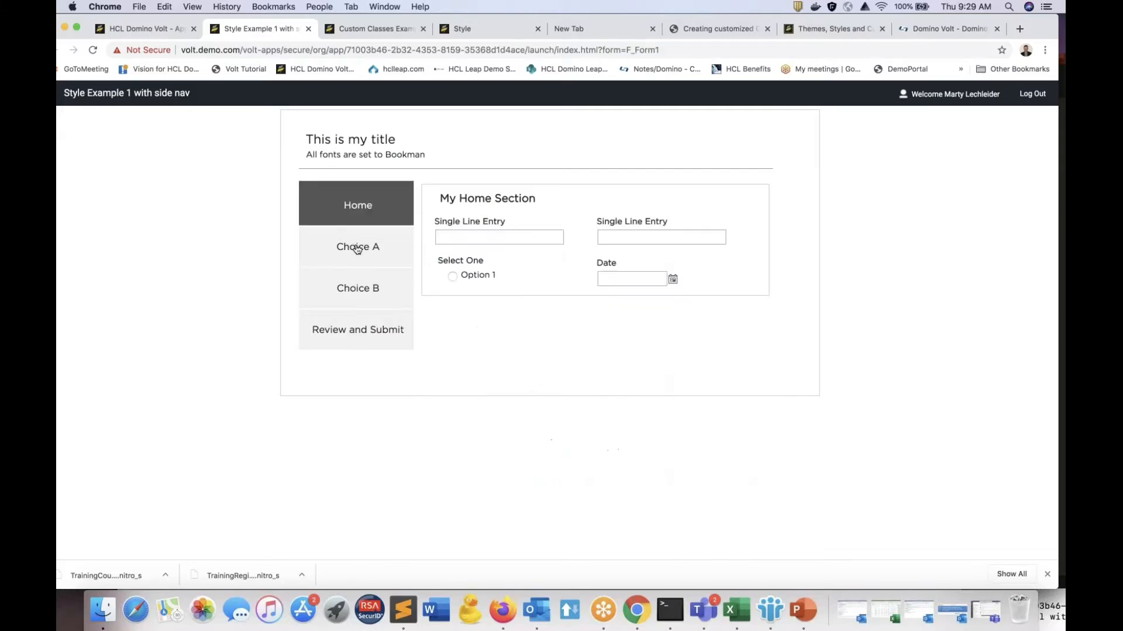
left_click(357, 250)
left_click(369, 289)
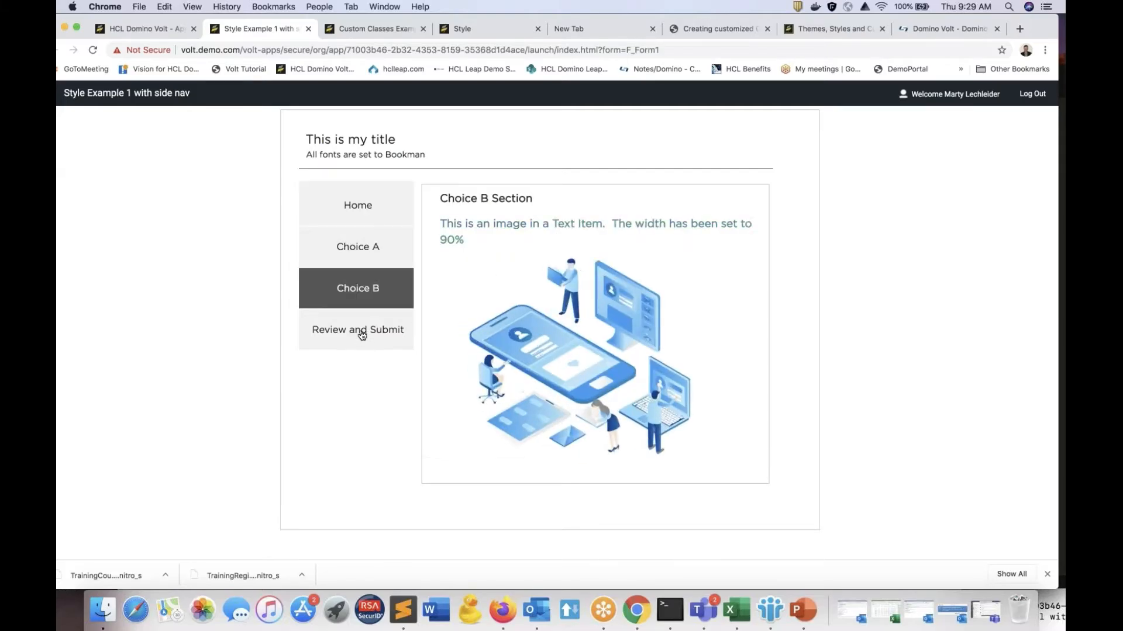
Step: Fill the Home section's single line entries with 45235 and 32525, select Option 1, and set the date to 5/12/2020
left_click(354, 224)
left_click(469, 234)
type("45235")
left_click(626, 237)
type("32525")
left_click(498, 276)
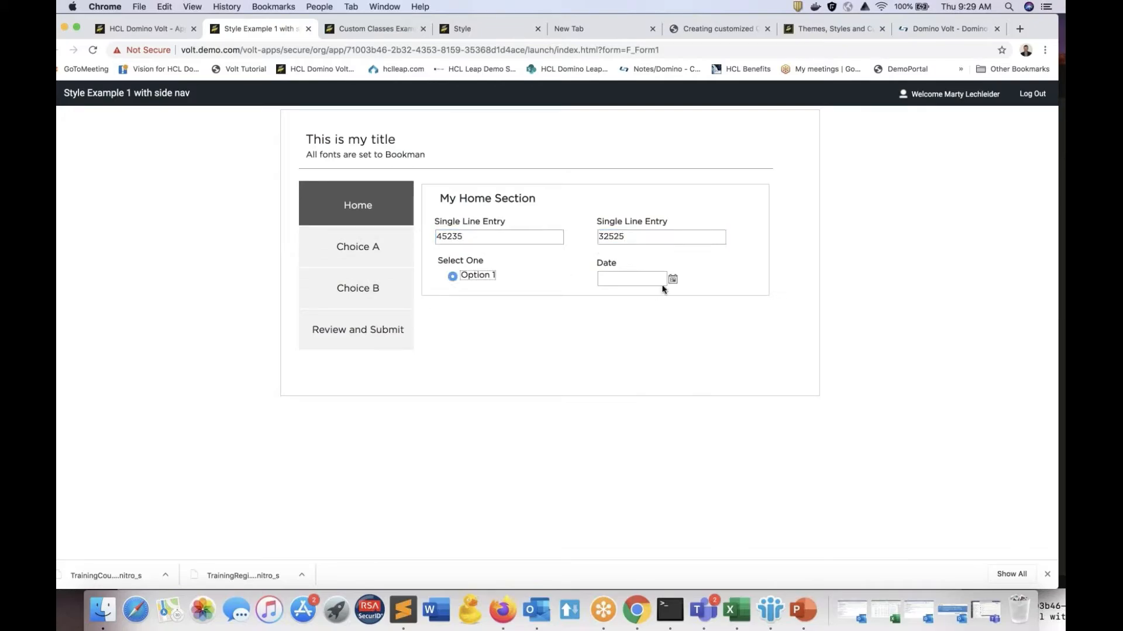
left_click(640, 279)
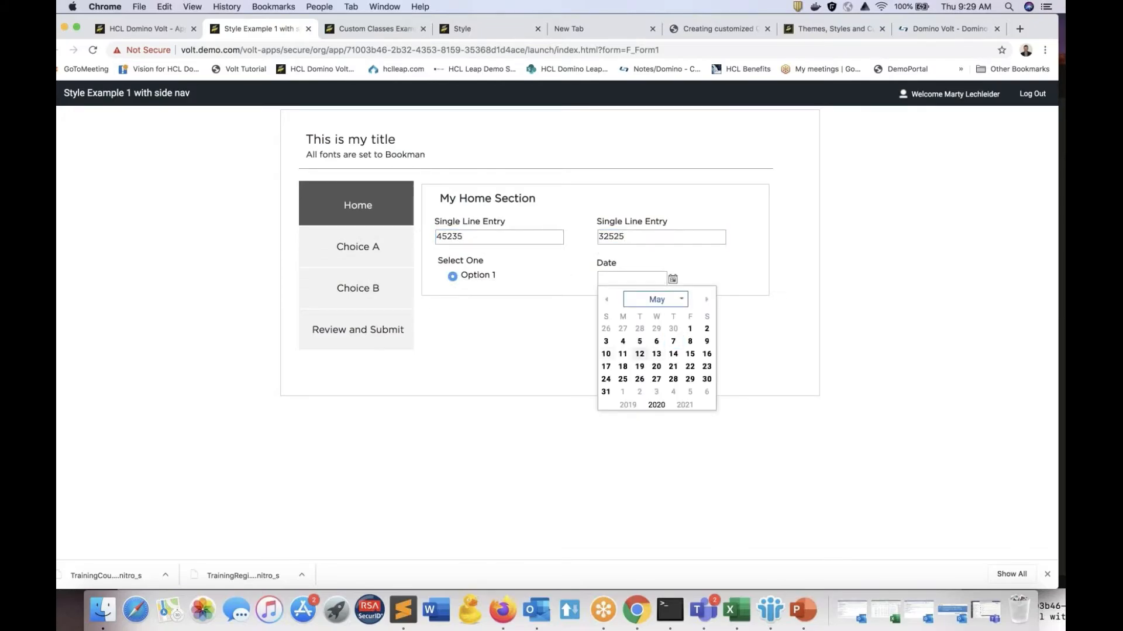
left_click(636, 355)
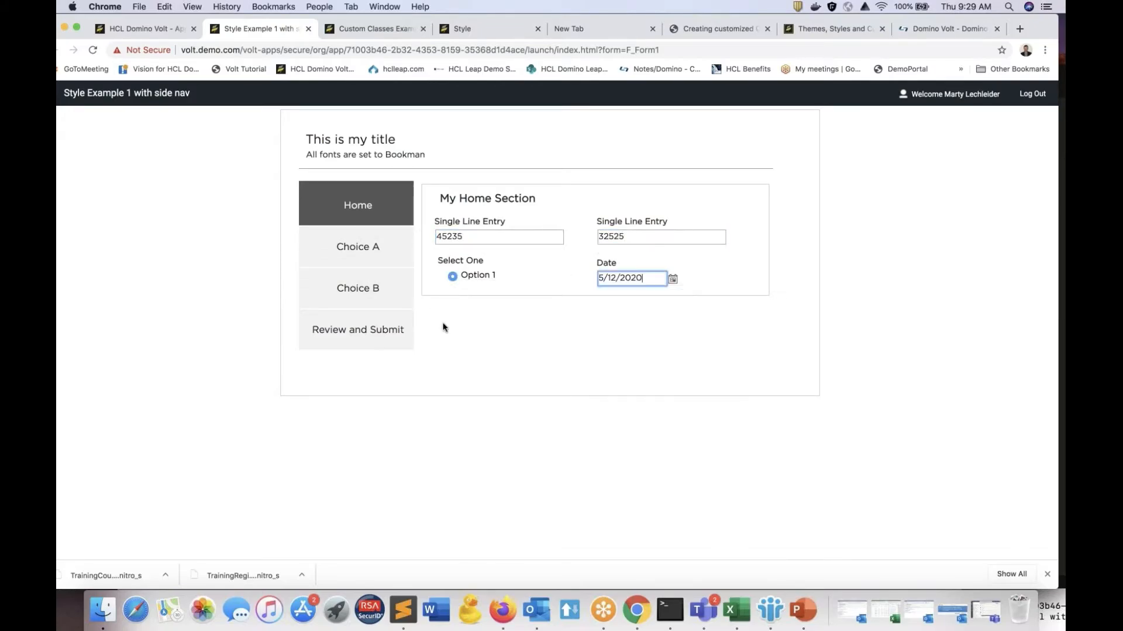
Step: Go through Choice A and Choice B to the Review and Submit section of the running form, and submit the form
left_click(354, 250)
left_click(351, 299)
left_click(342, 342)
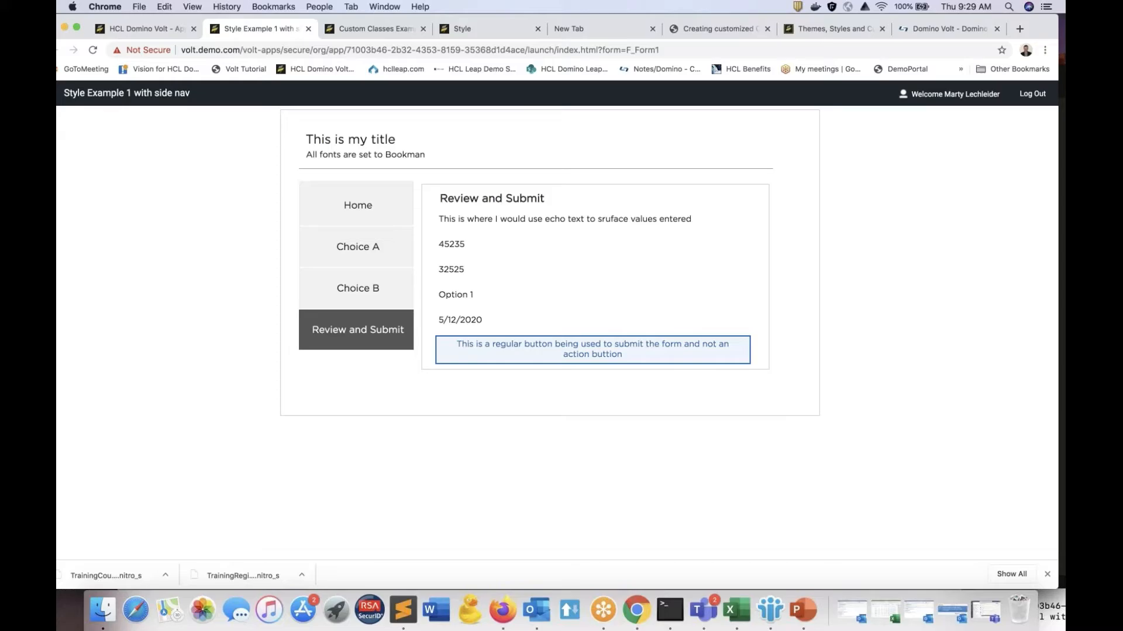
left_click(592, 350)
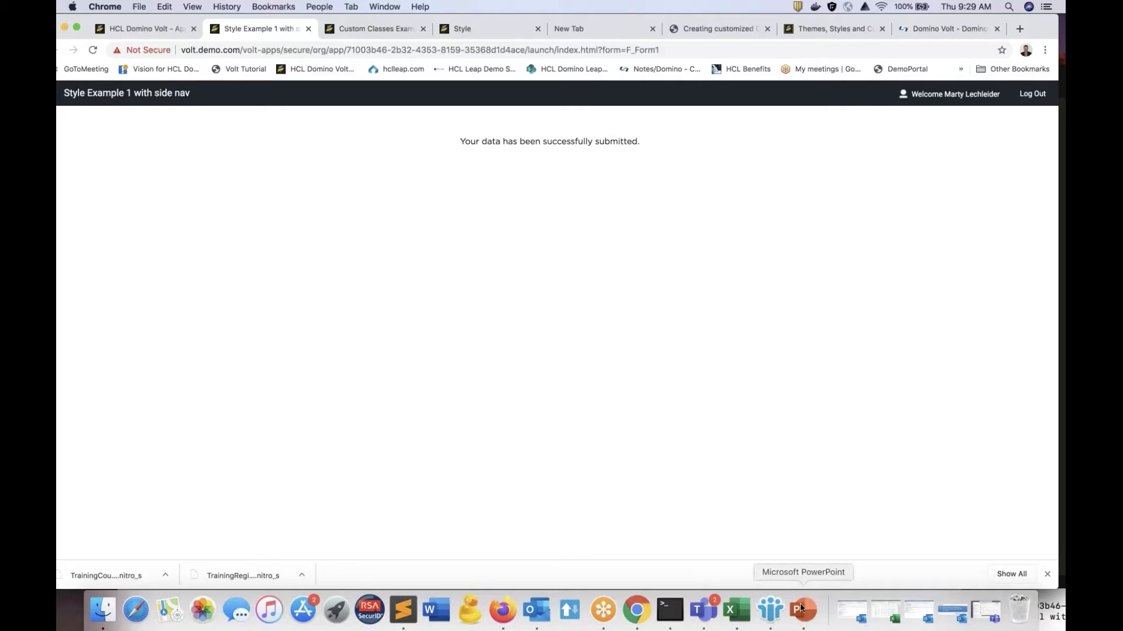
Step: View the Review and Submit section in the form design, and switch to PowerPoint to present the slide "Using a Button instead of an Action Button"
left_click(141, 28)
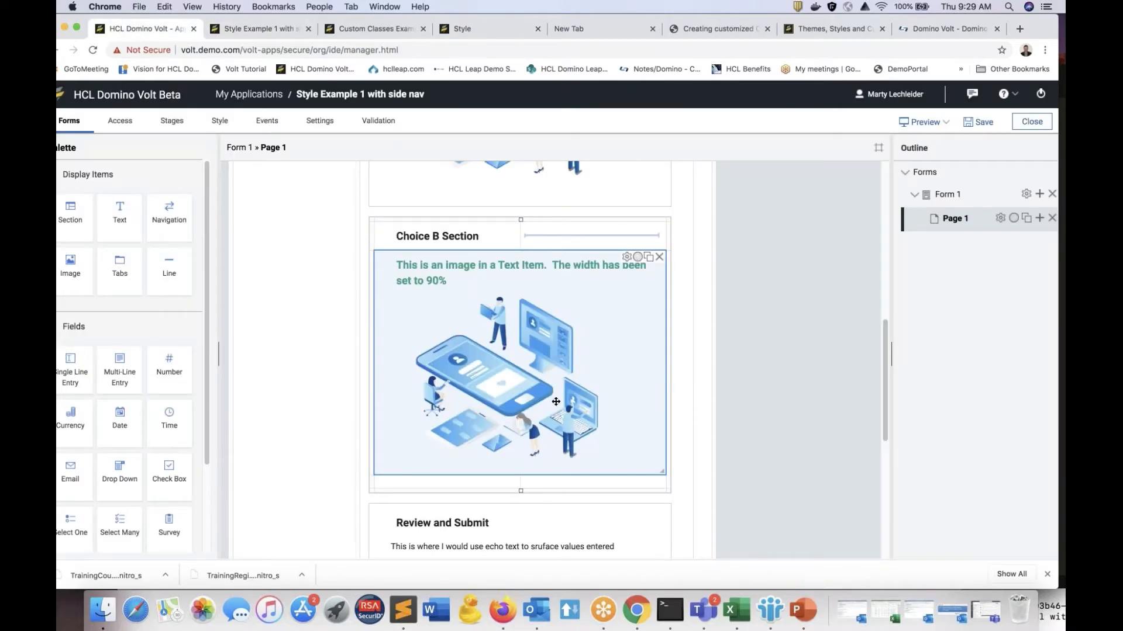
scroll(556, 402, "down", 6)
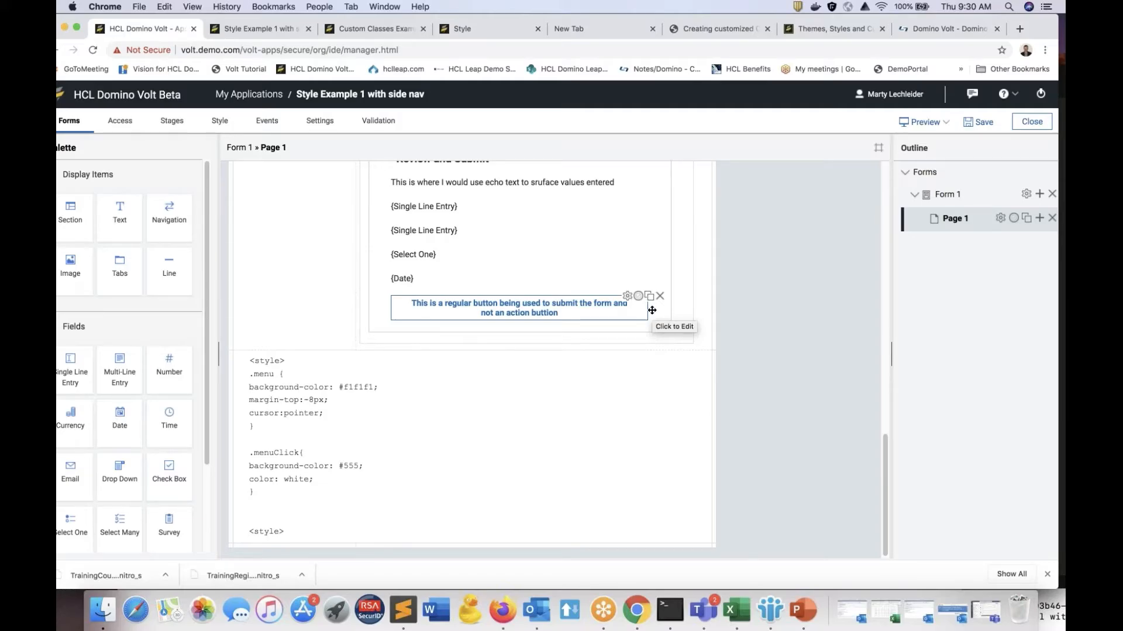
left_click(803, 611)
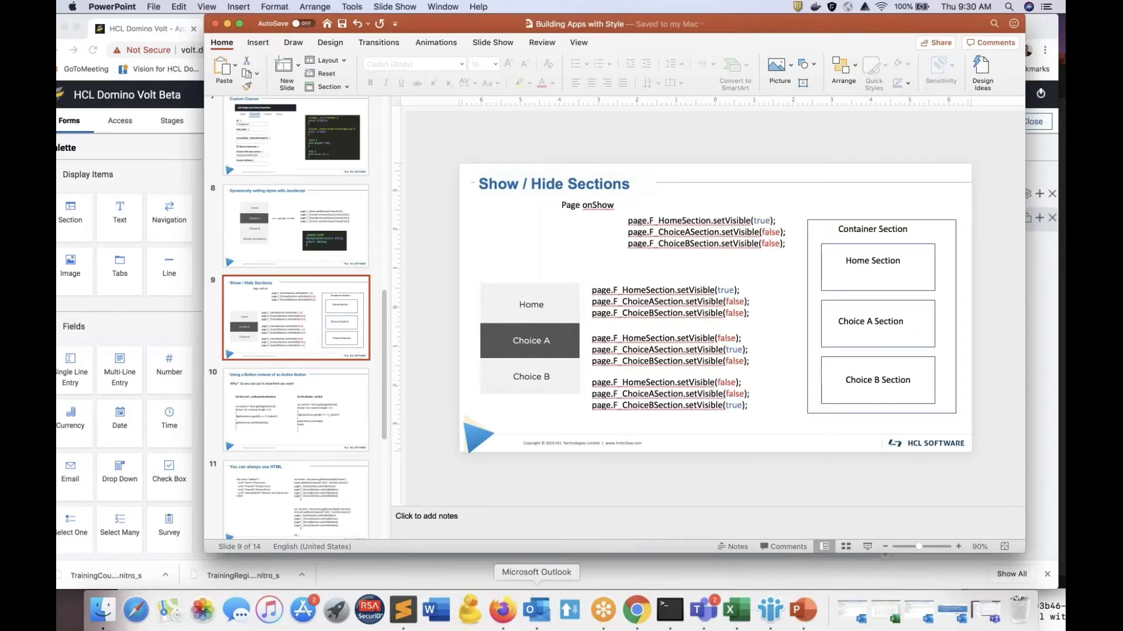
left_click(298, 426)
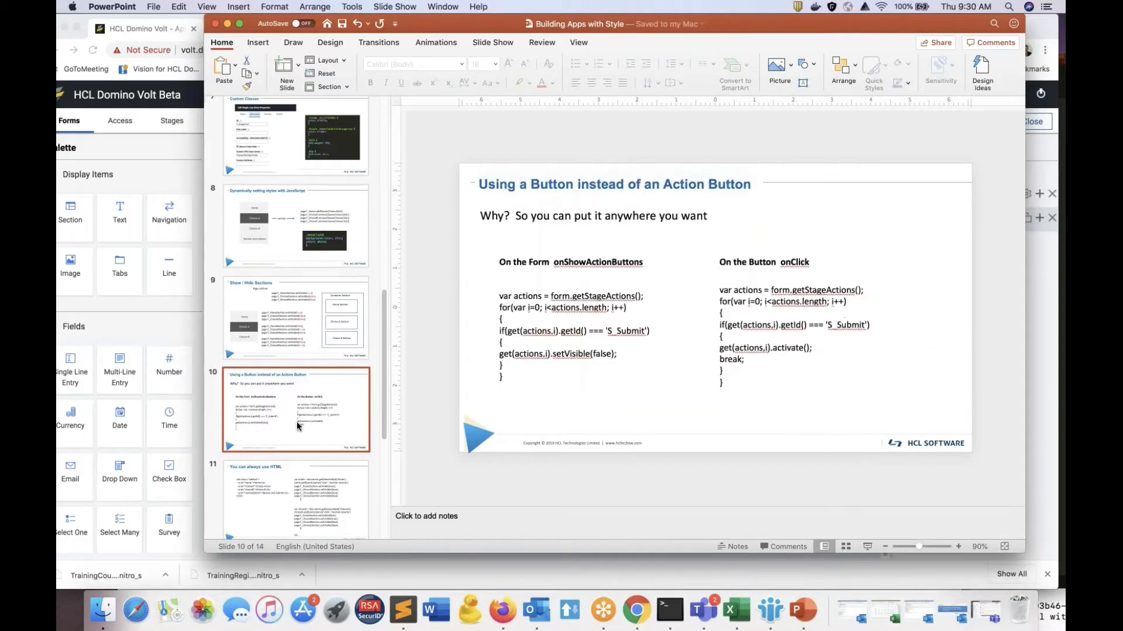
left_click(403, 8)
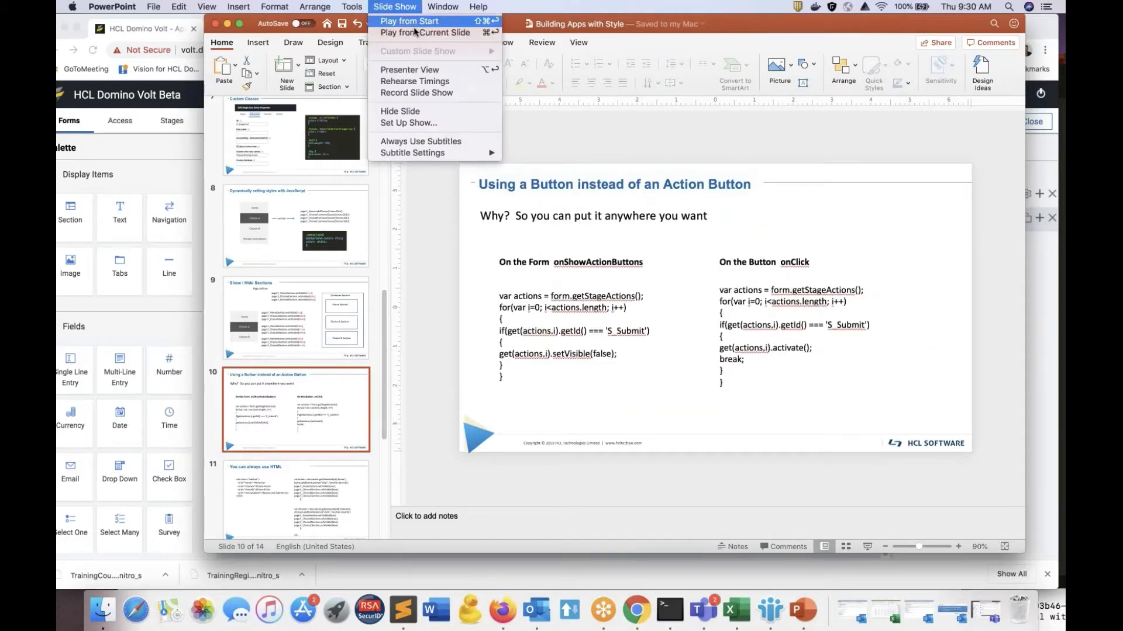
left_click(410, 35)
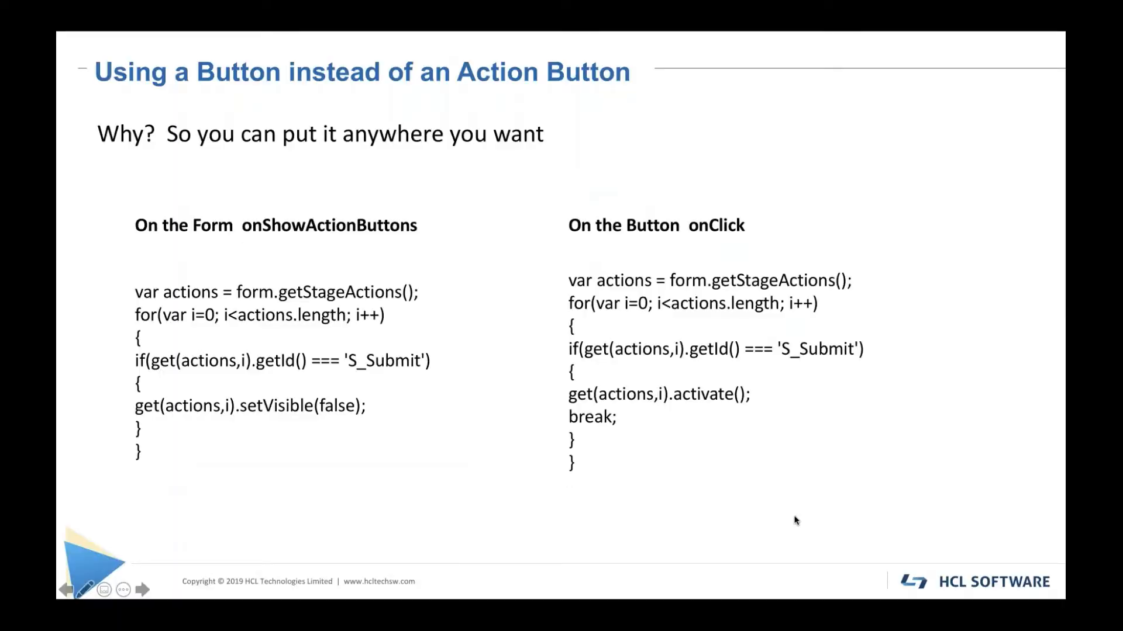
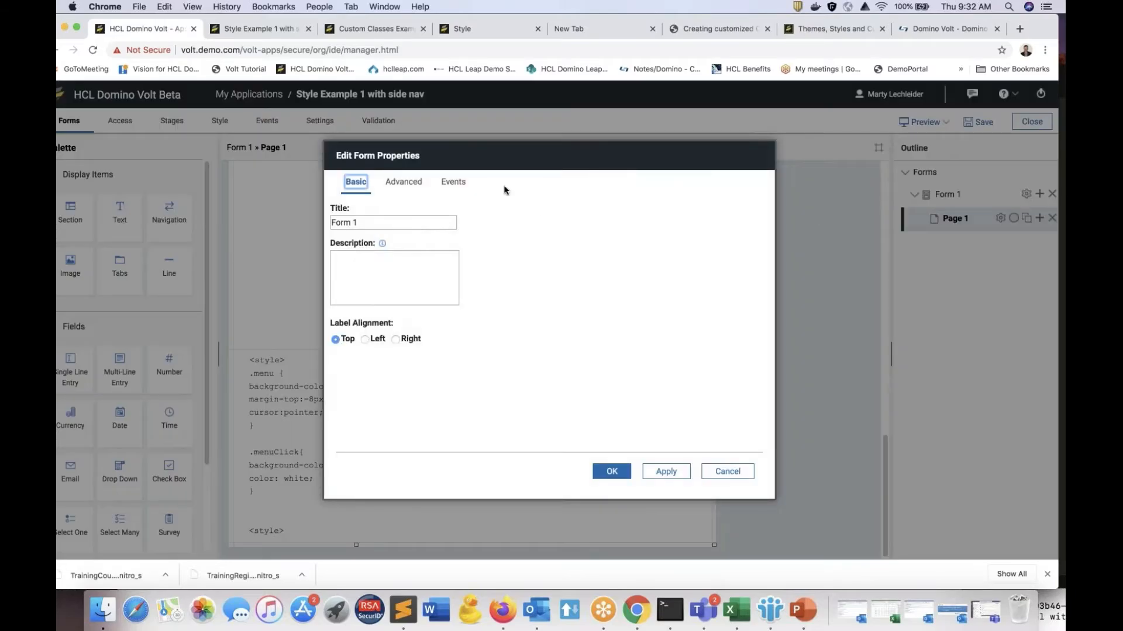
Step: View the custom JavaScript behind Form 1's onShowActionButtons event and close the form properties
left_click(459, 181)
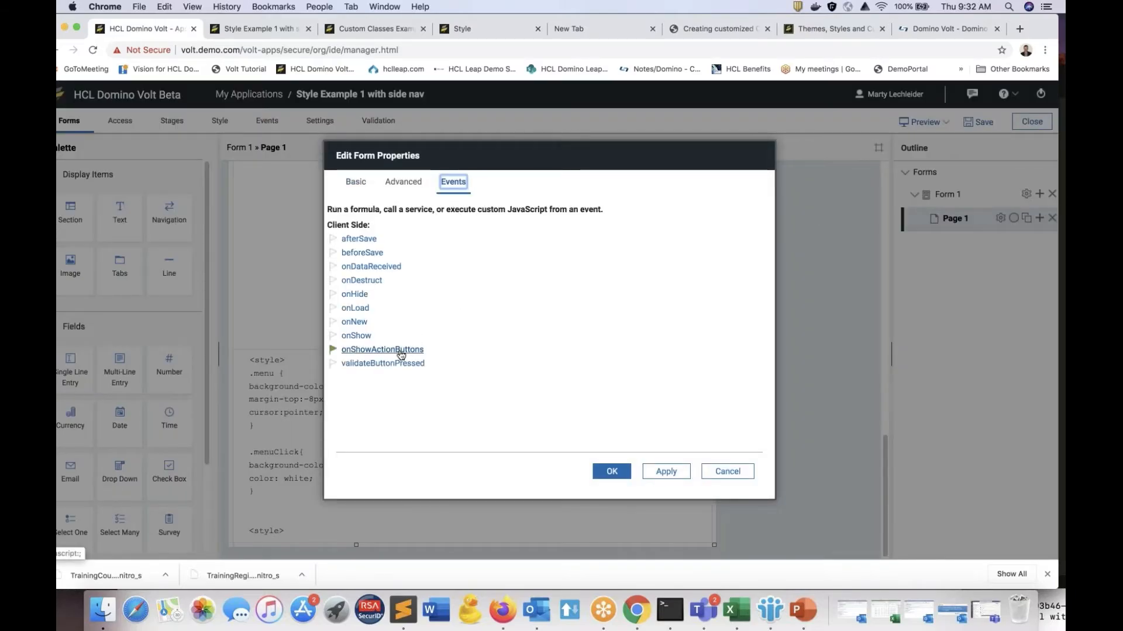
left_click(401, 352)
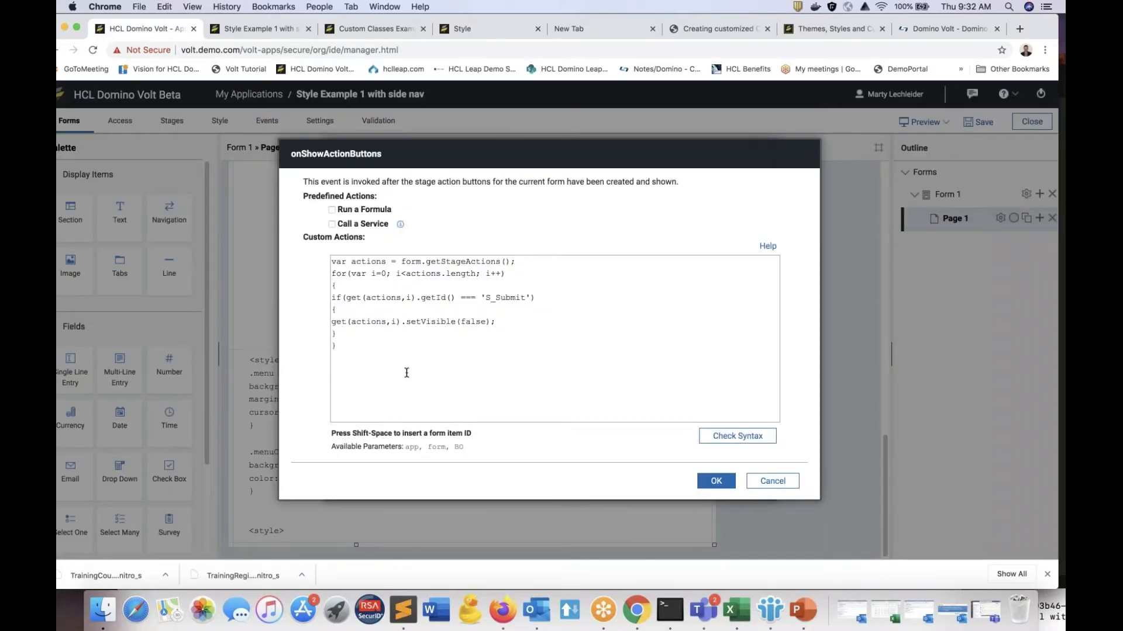
left_click(706, 483)
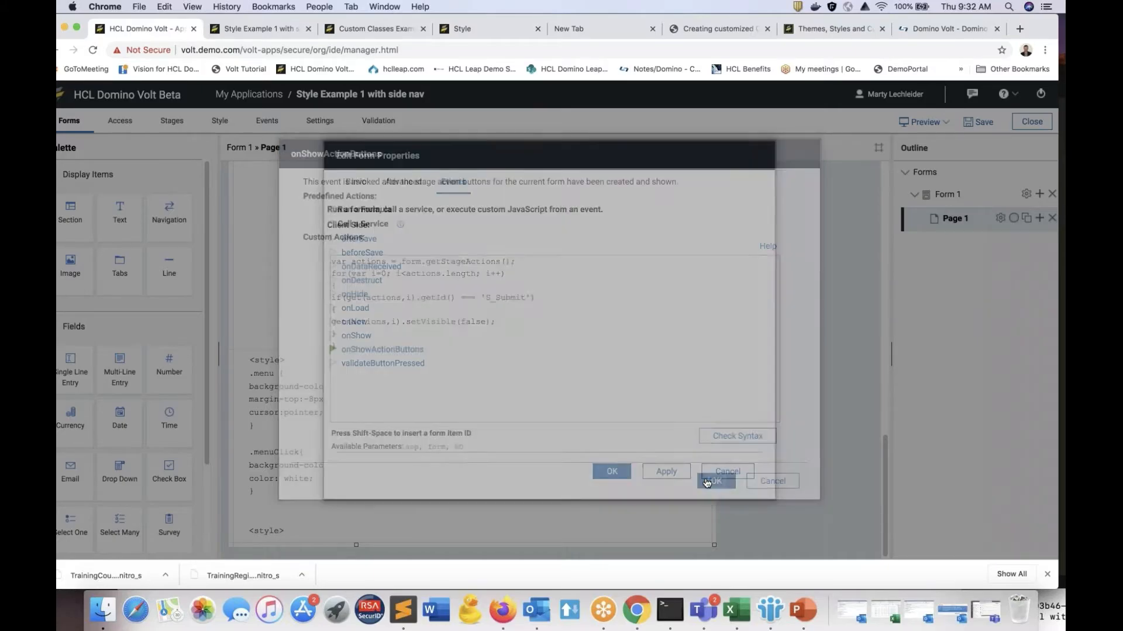
left_click(612, 472)
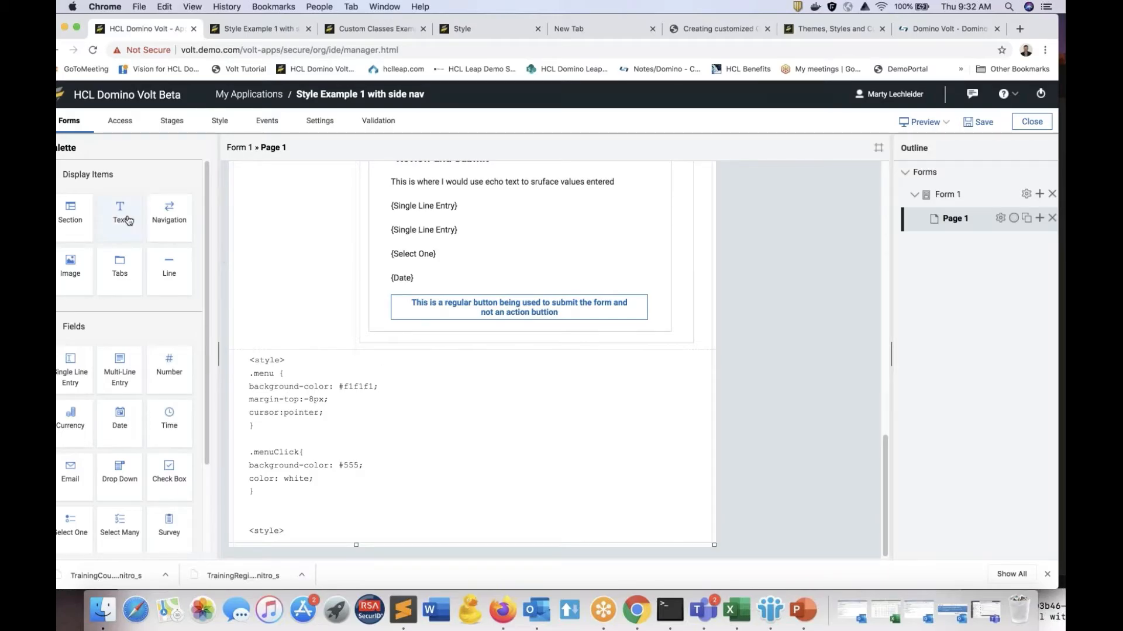
Step: Add a text item below the regular submit button, view its empty onClick event, and delete the item
left_click_drag(126, 221, 525, 325)
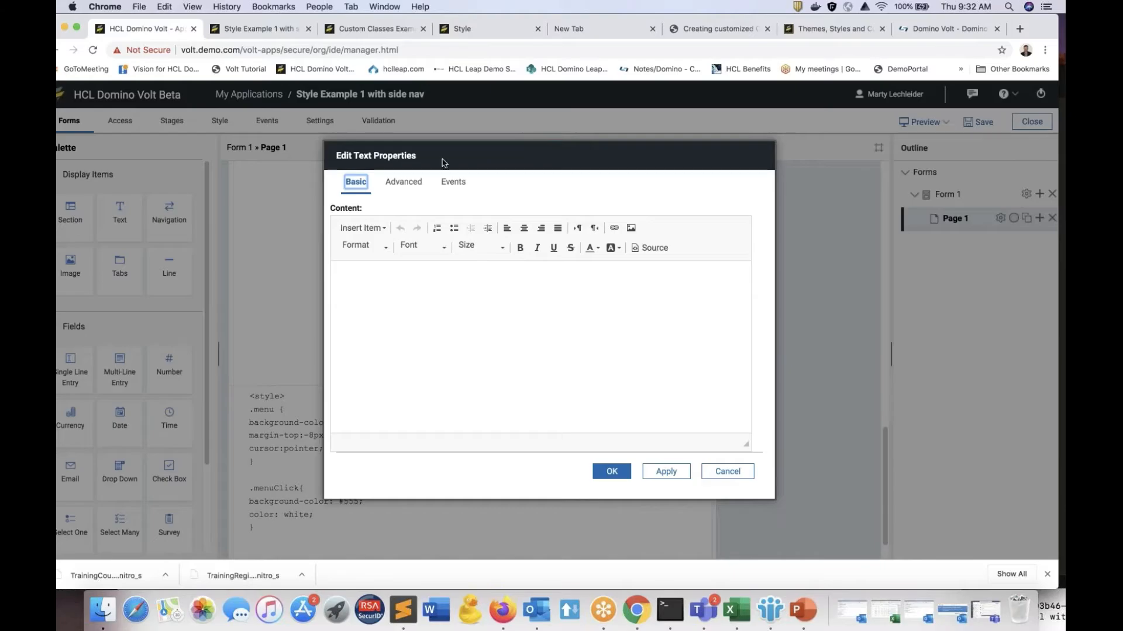
left_click(453, 181)
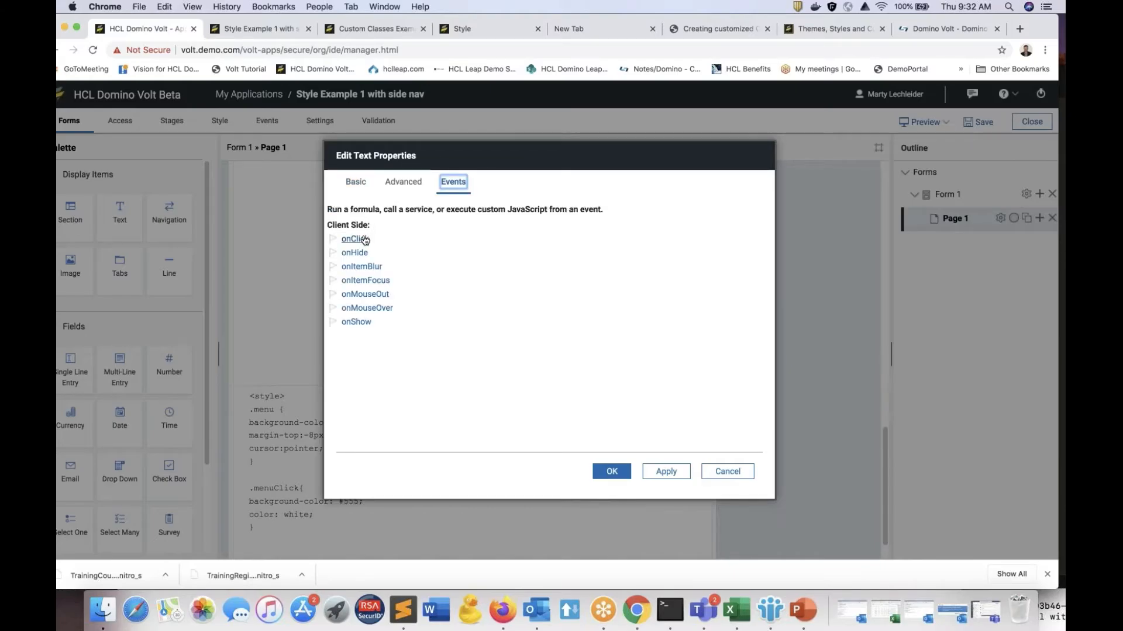
left_click(354, 239)
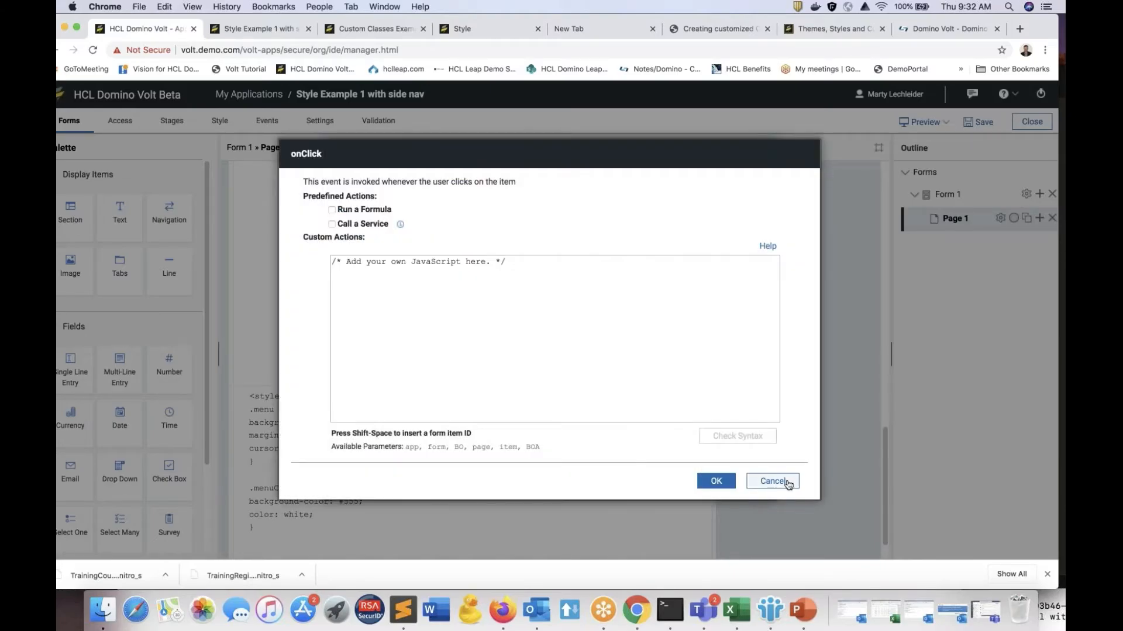
left_click(773, 481)
left_click(727, 472)
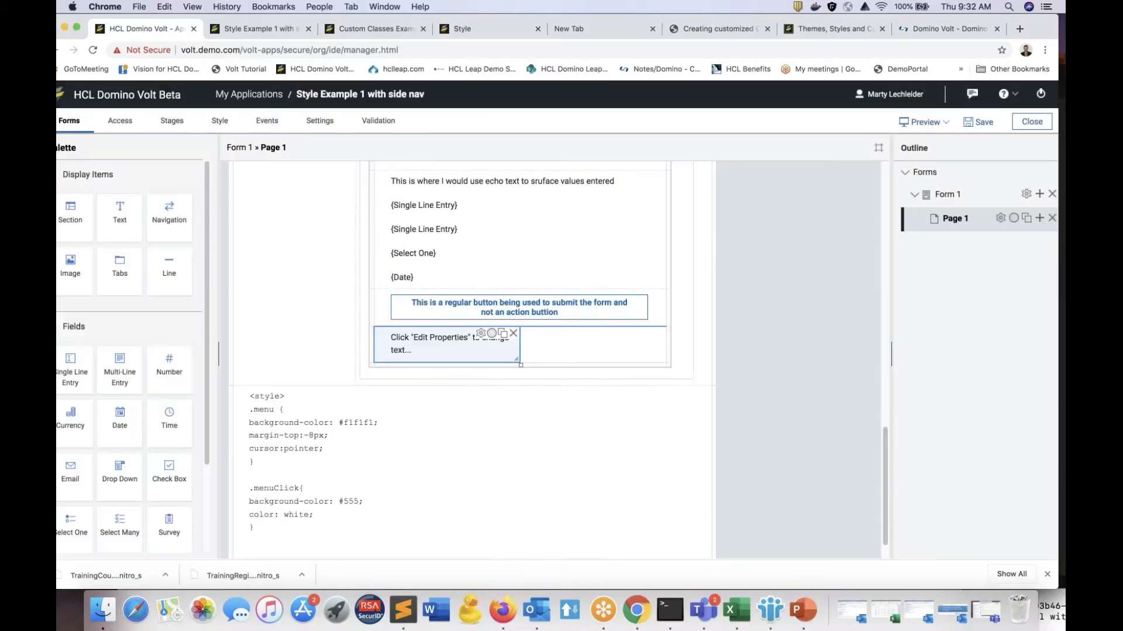
left_click(513, 333)
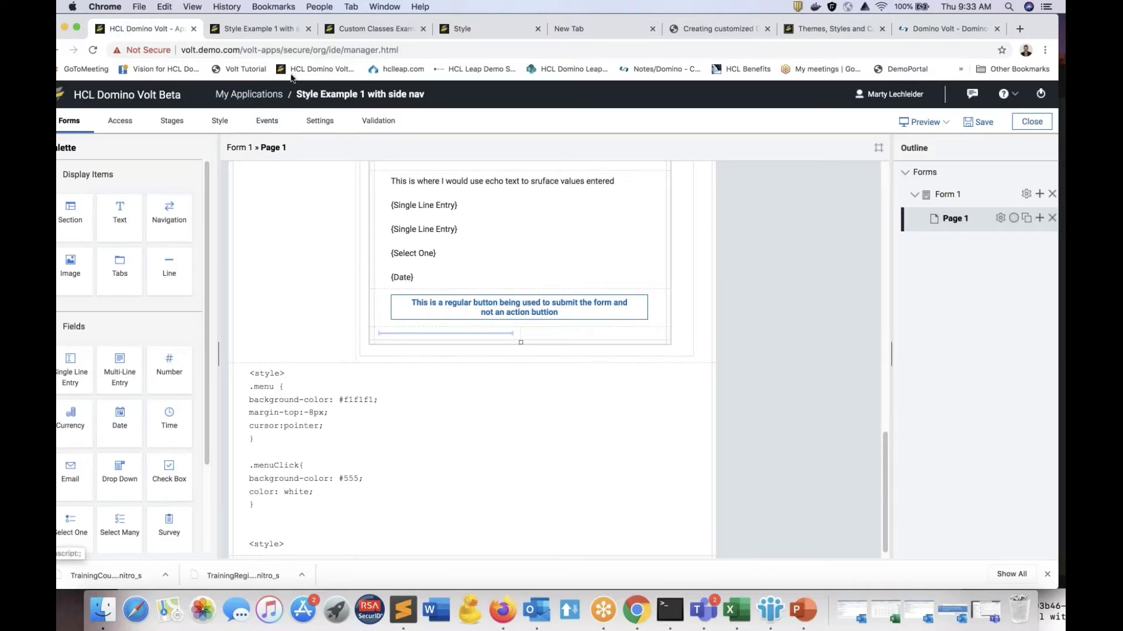
Step: Return to the applications list without saving the changes, and launch Style Example 2 with top nav
left_click(256, 99)
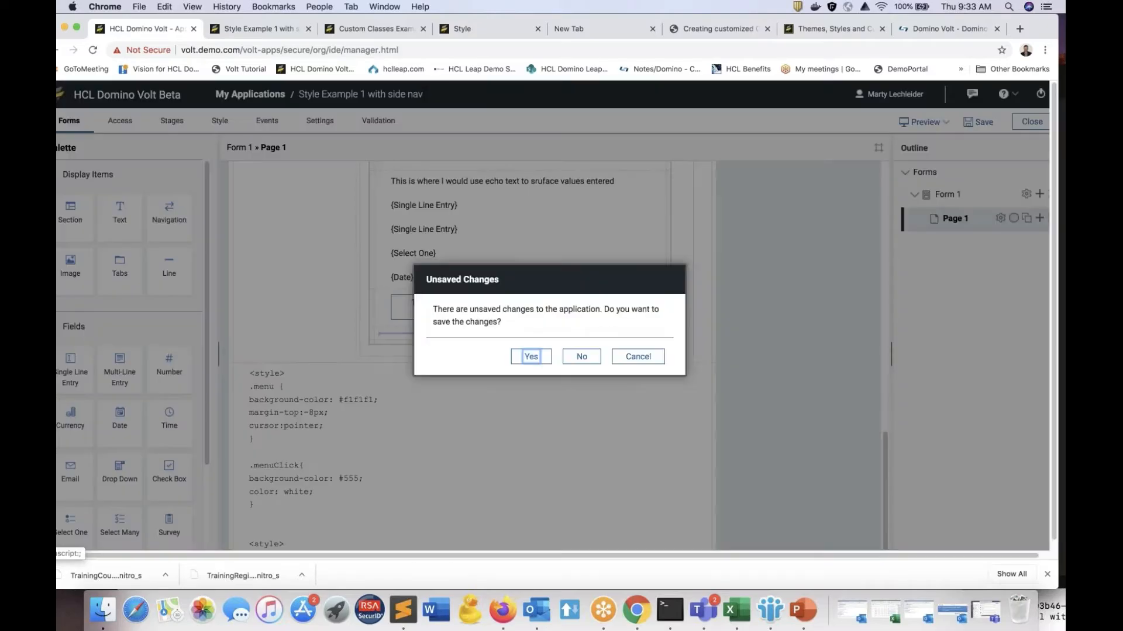
left_click(582, 360)
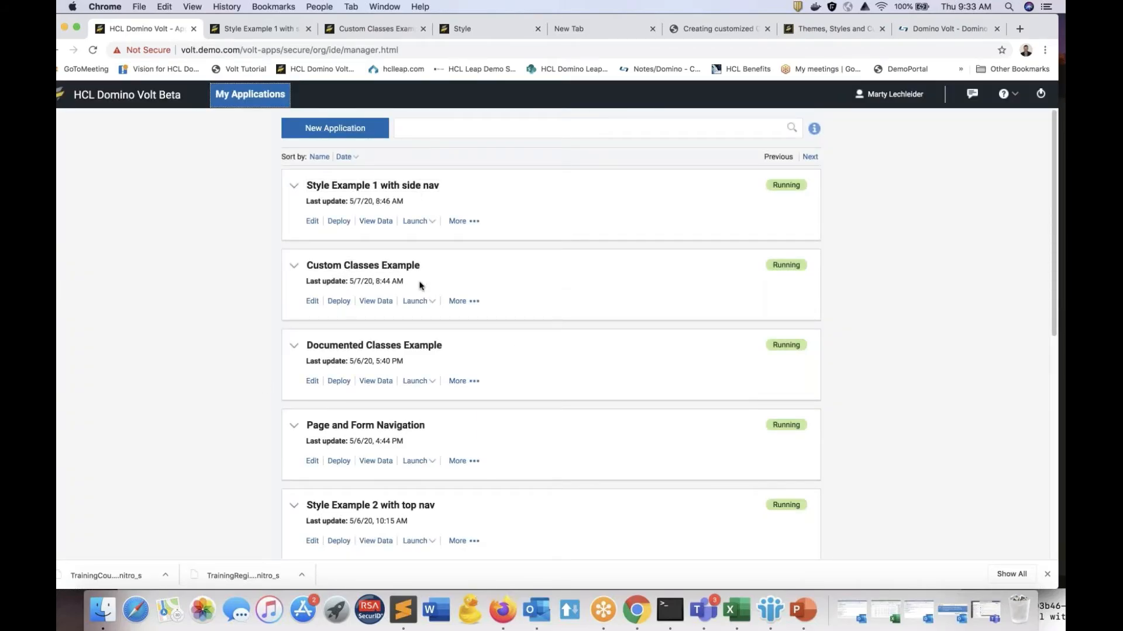
scroll(418, 298, "down", 5)
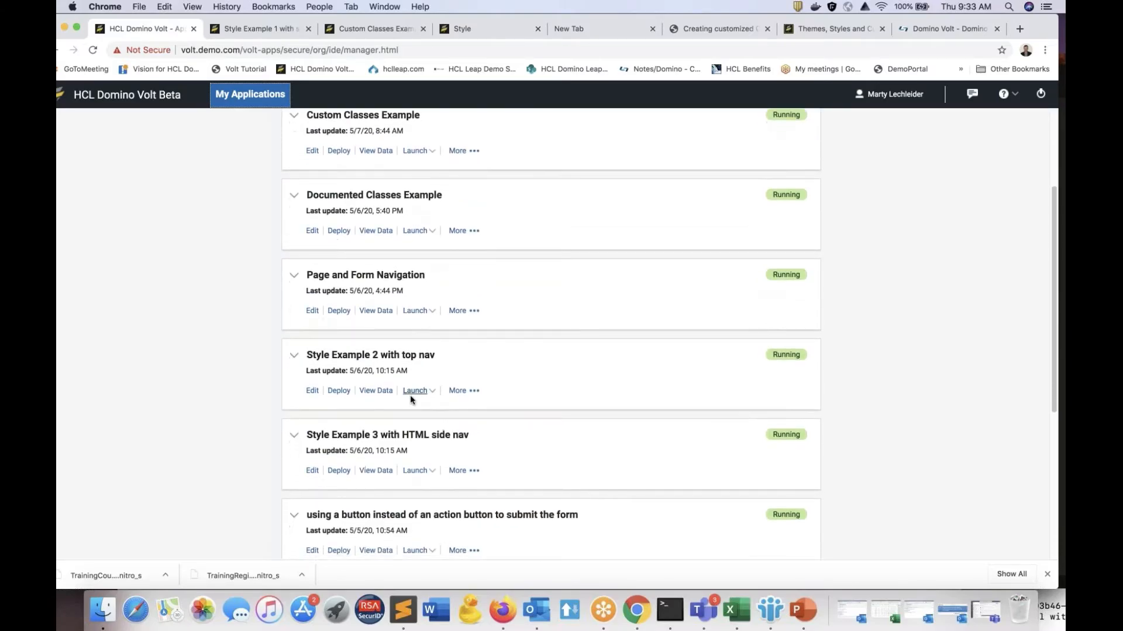
left_click(411, 395)
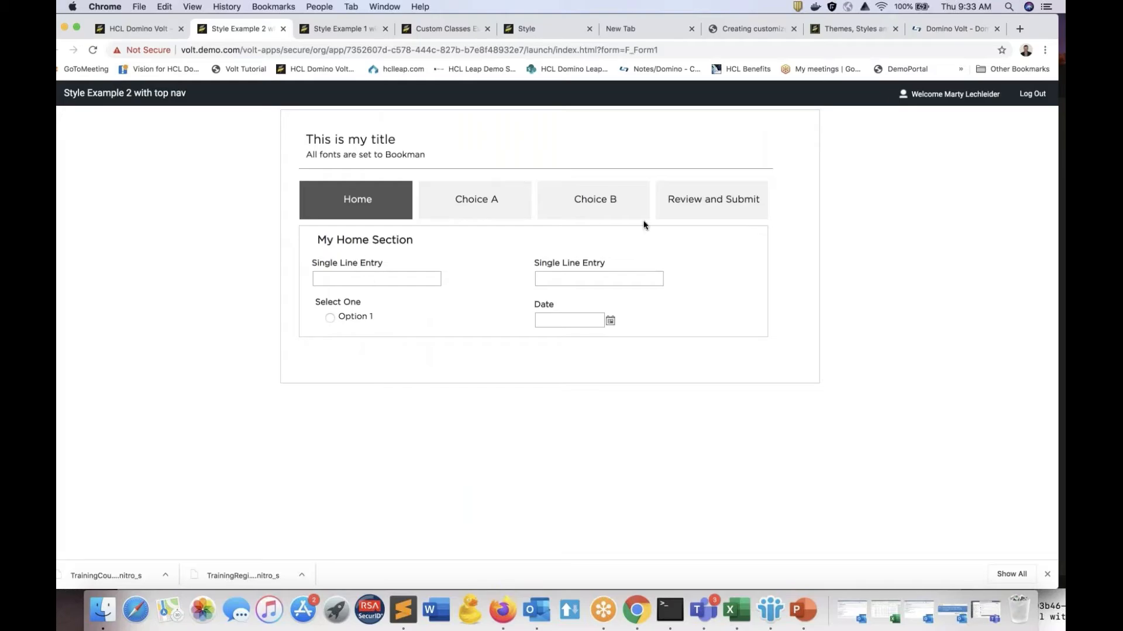
Step: Cycle through the Home, Choice A, Choice B, and Review and Submit sections of the running top navigation form
left_click(484, 206)
left_click(592, 204)
left_click(674, 209)
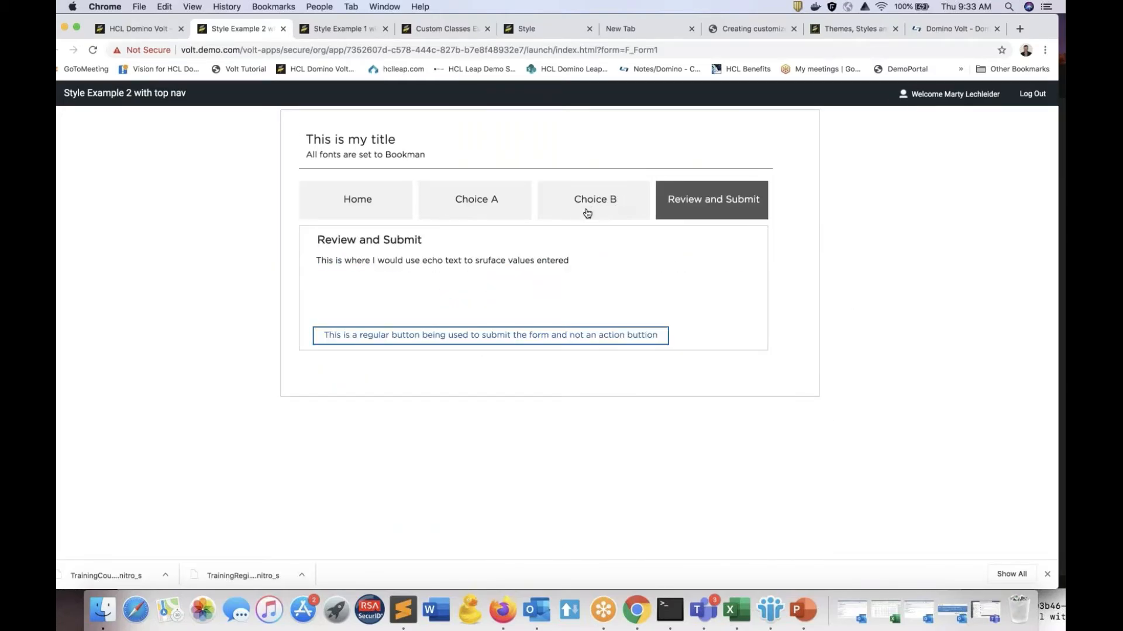
left_click(588, 212)
left_click(498, 216)
left_click(359, 201)
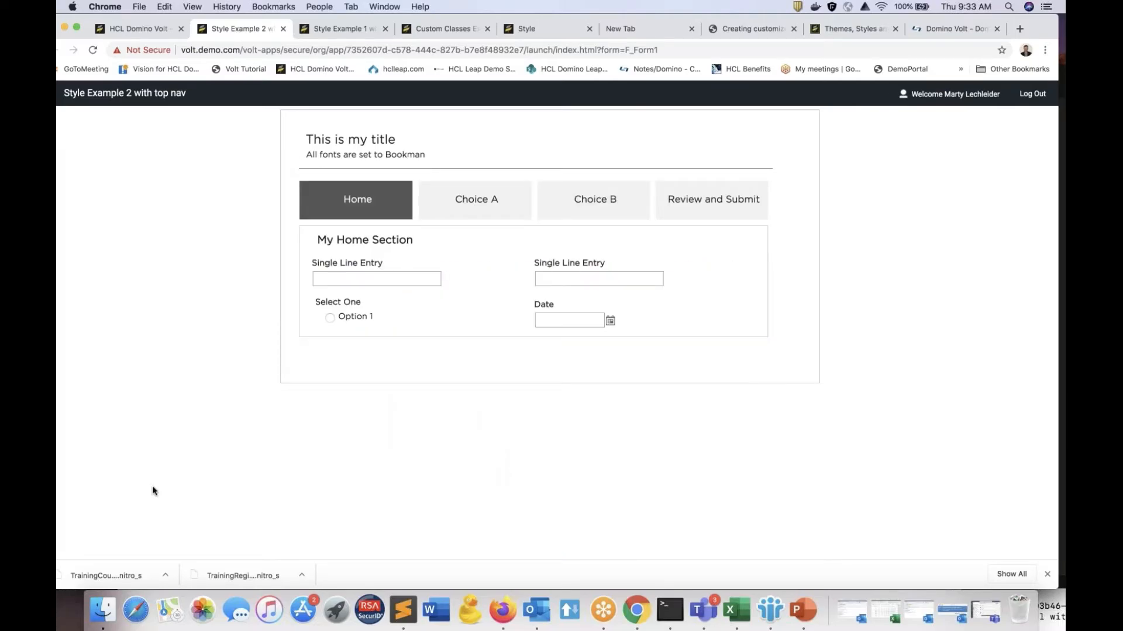
left_click(451, 211)
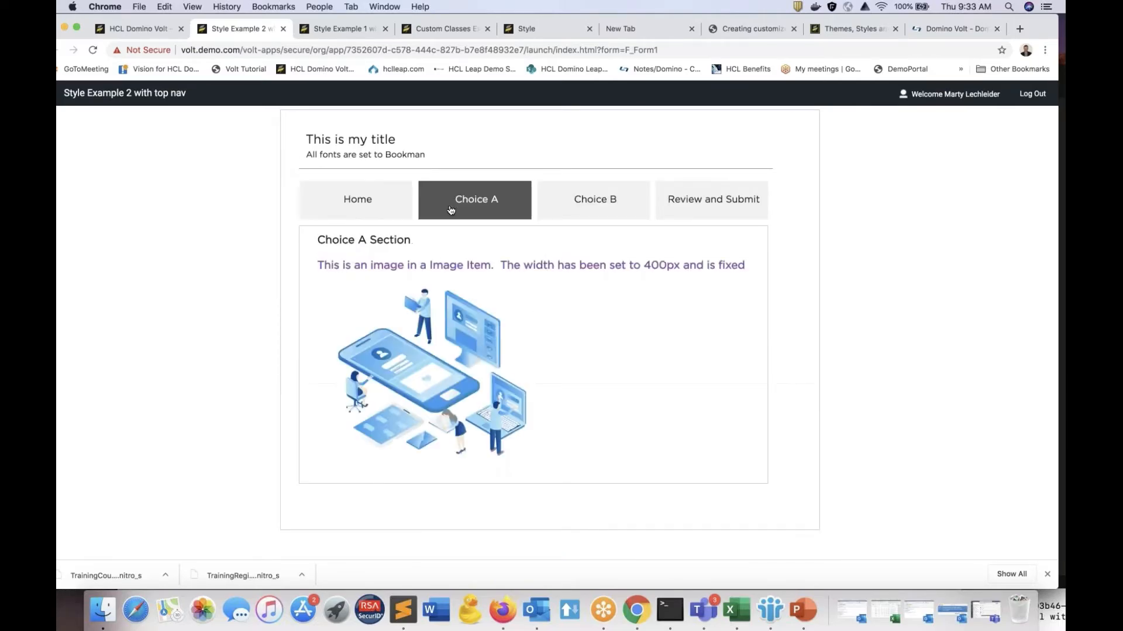
left_click(613, 207)
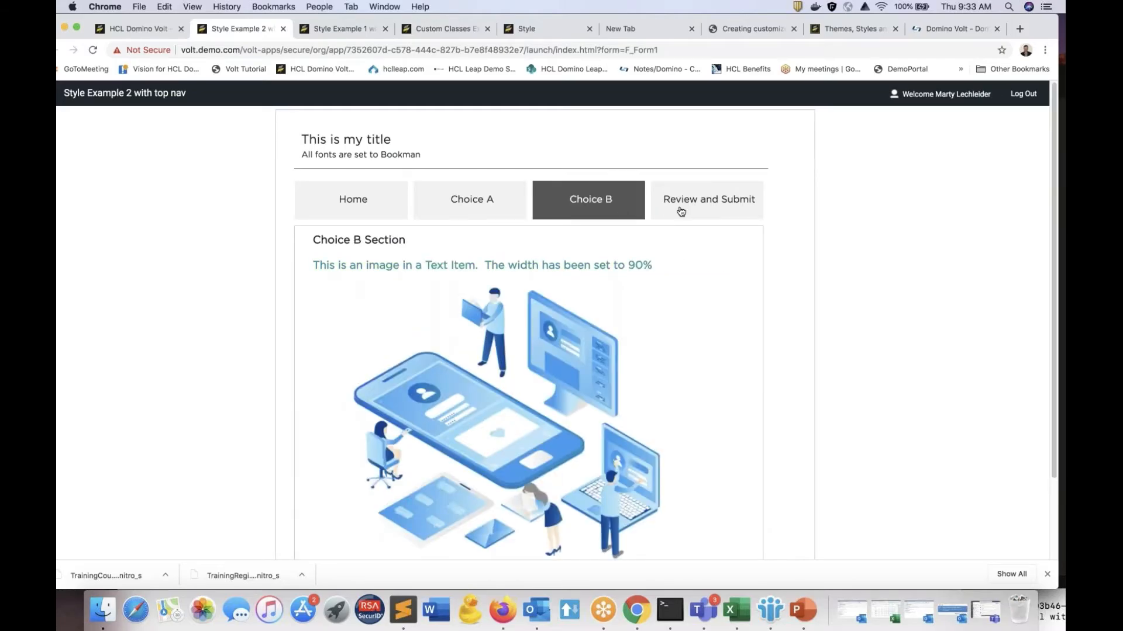
left_click(681, 212)
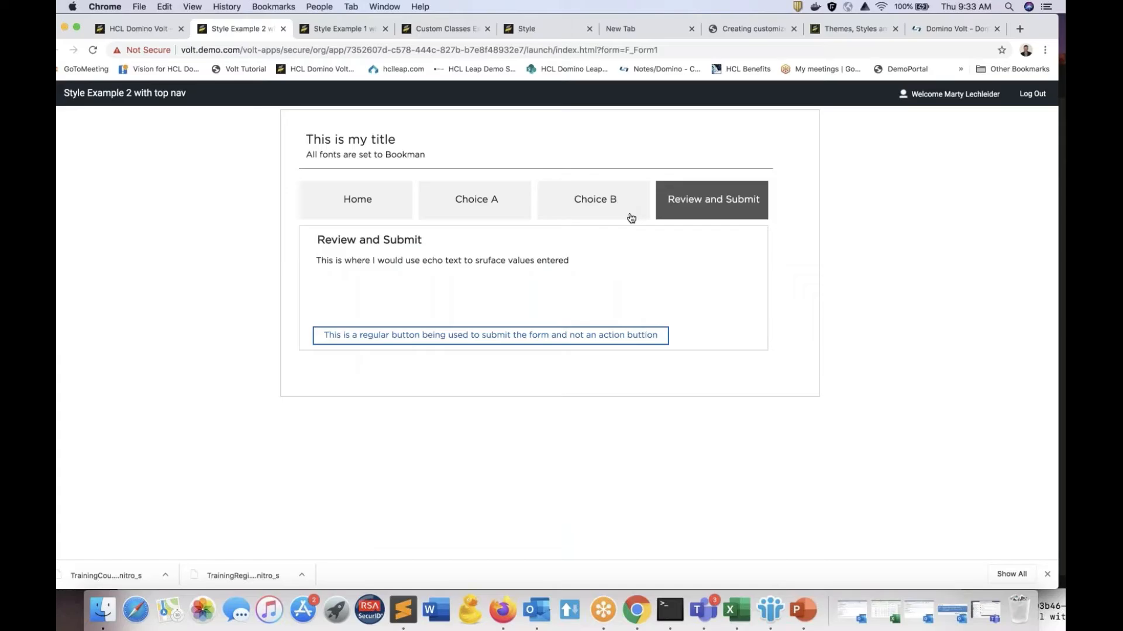
left_click(350, 200)
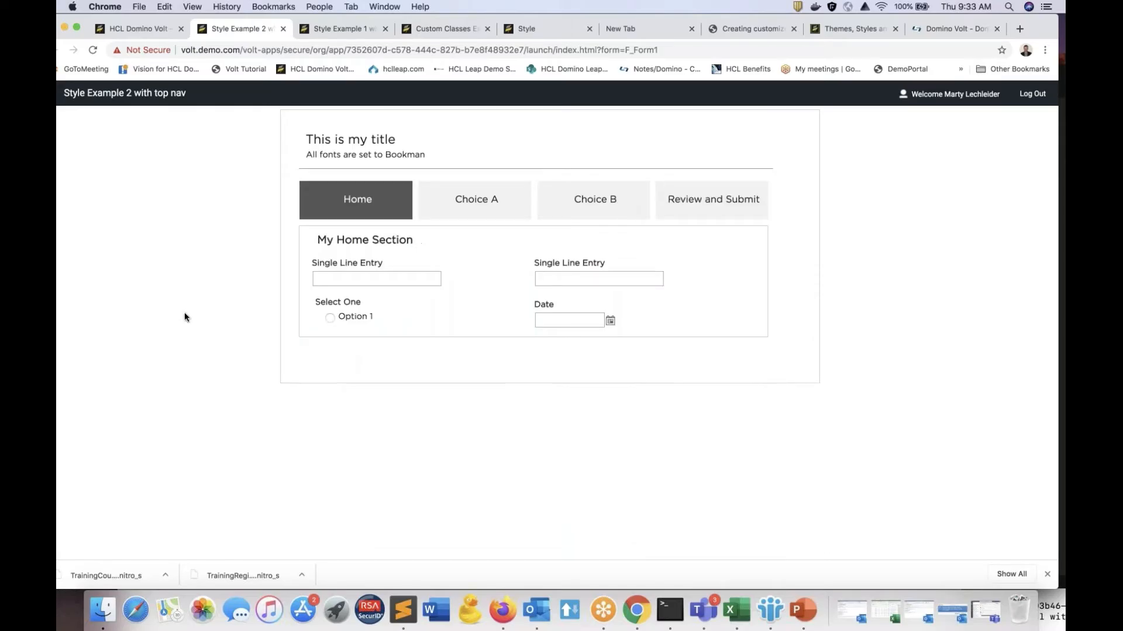
Step: Open Style Example 2 with top nav for editing, examine its form layout, and return to the applications list
left_click(146, 28)
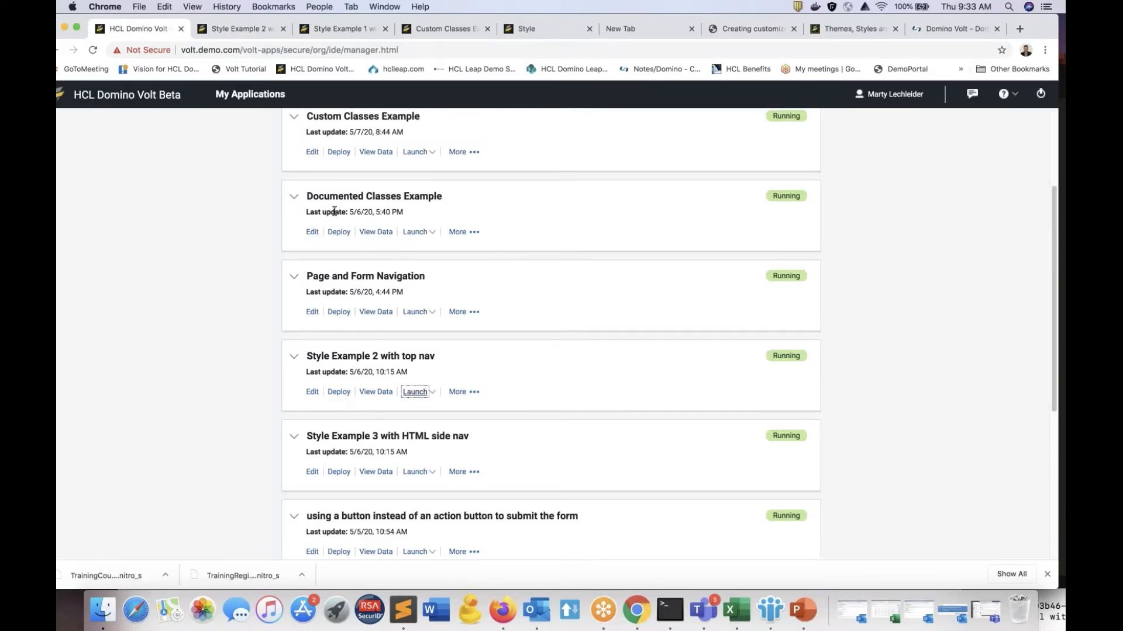
left_click(312, 391)
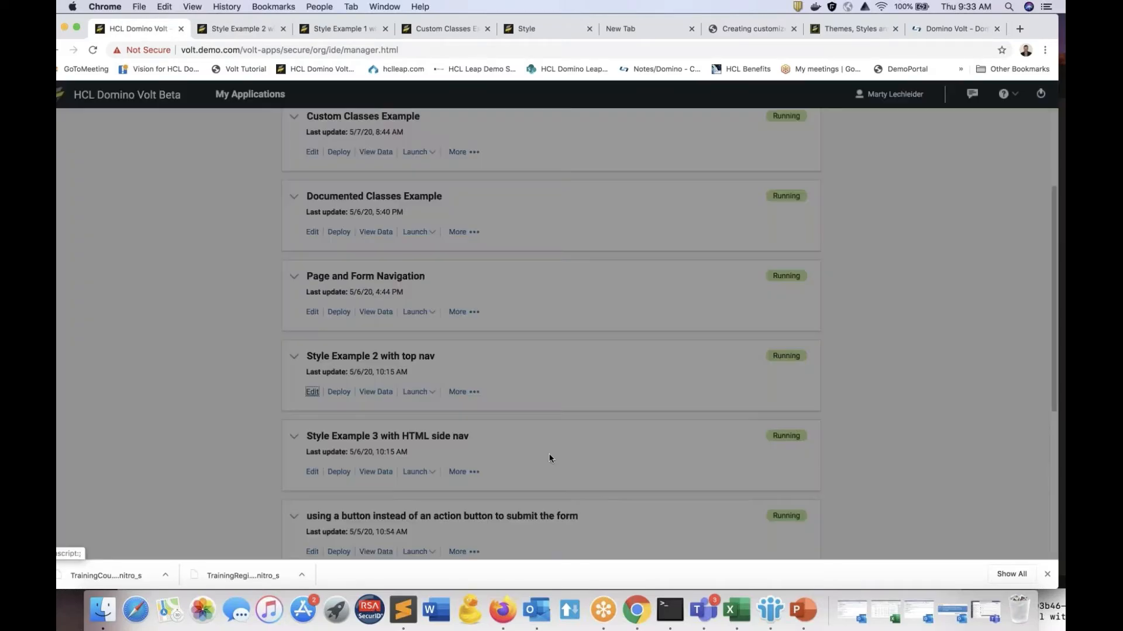
left_click(624, 377)
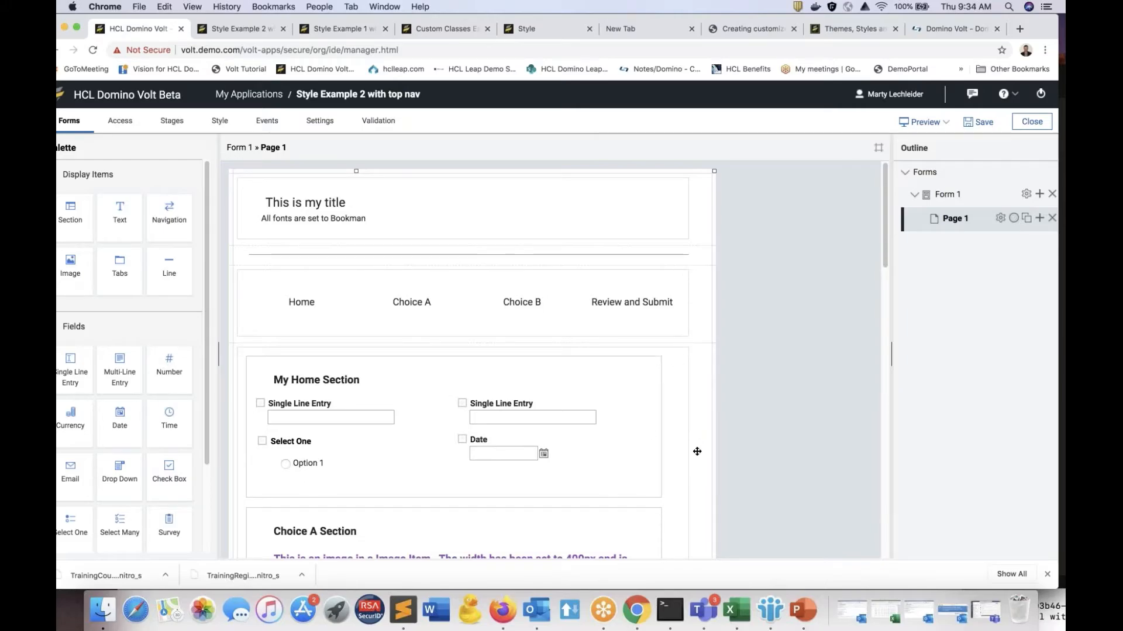
scroll(650, 493, "down", 5)
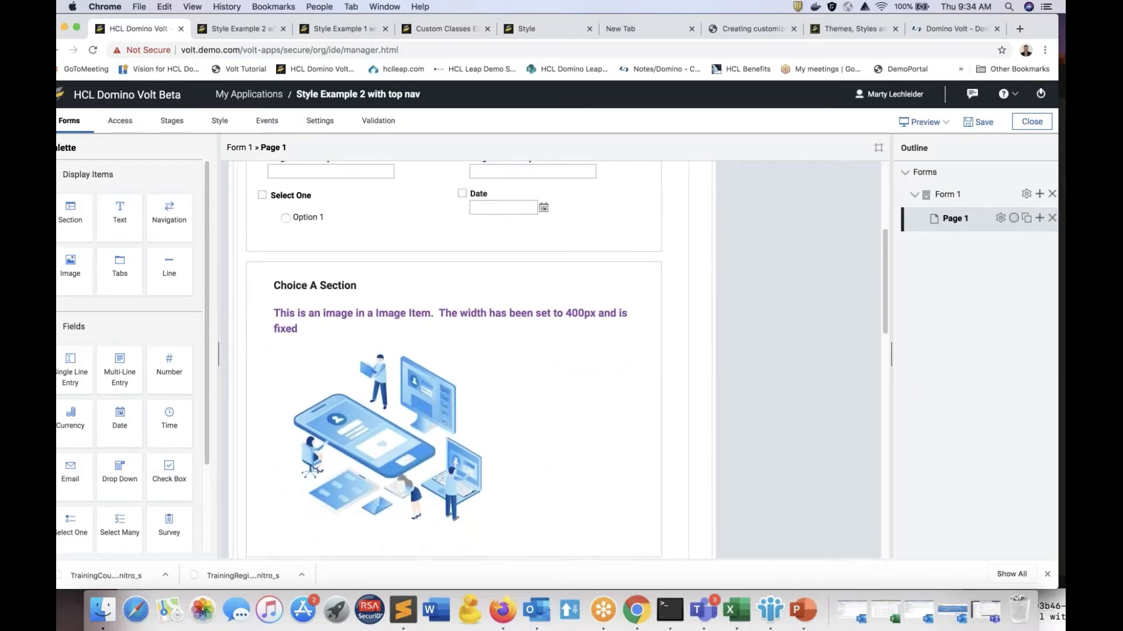
scroll(653, 448, "up", 1)
scroll(724, 402, "up", 3)
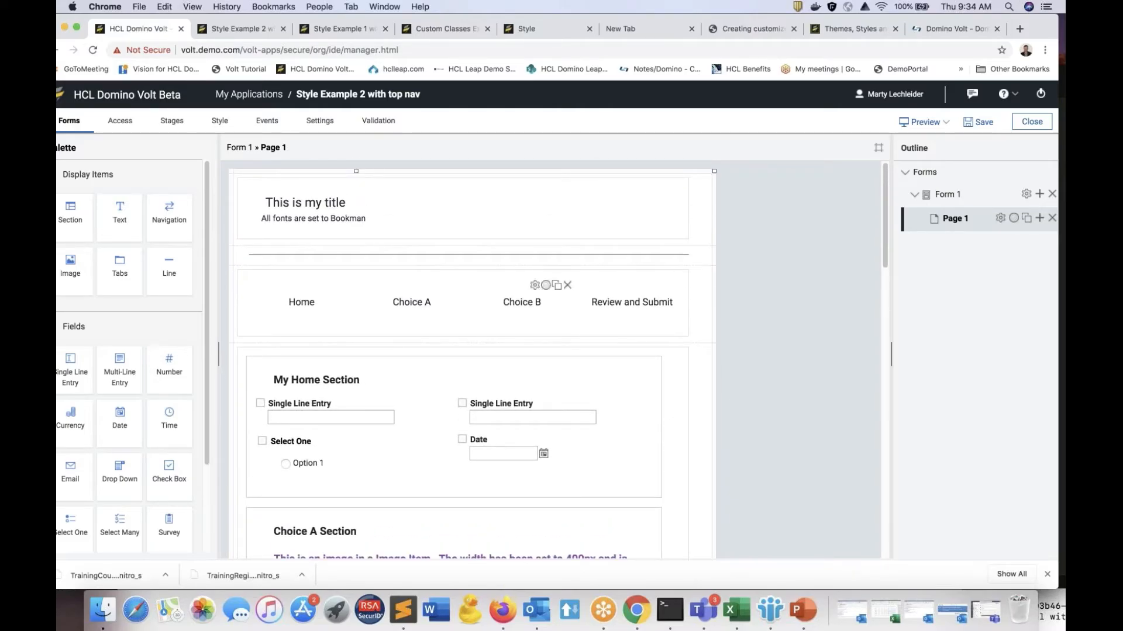
left_click(263, 100)
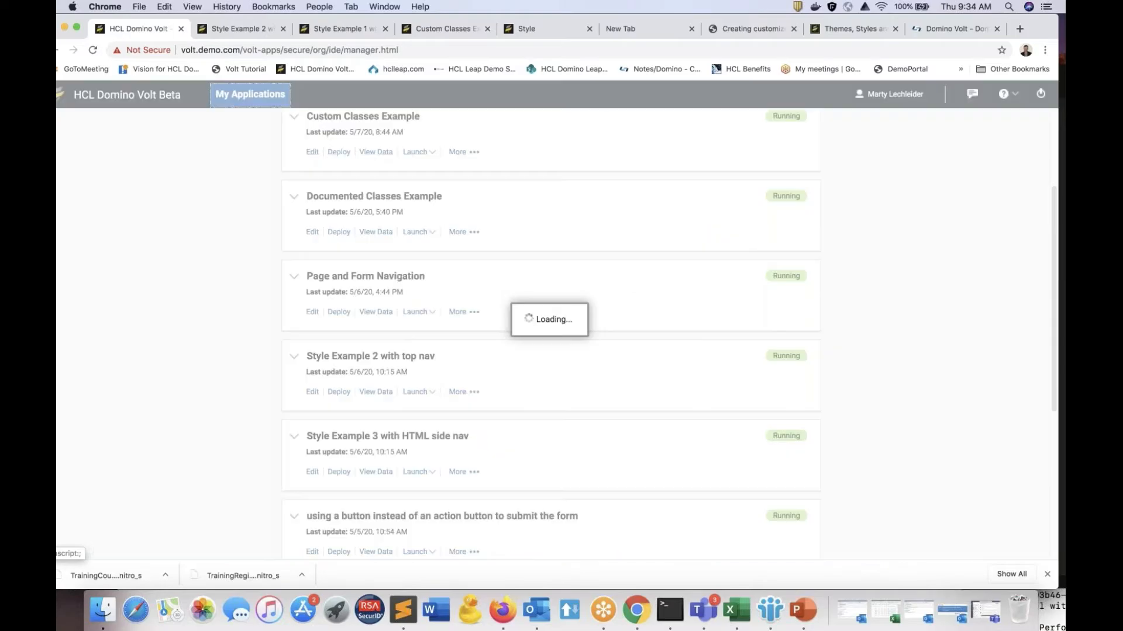
Step: Switch to PowerPoint, present the slides up to "You can always use HTML", and end the slide show
left_click(797, 617)
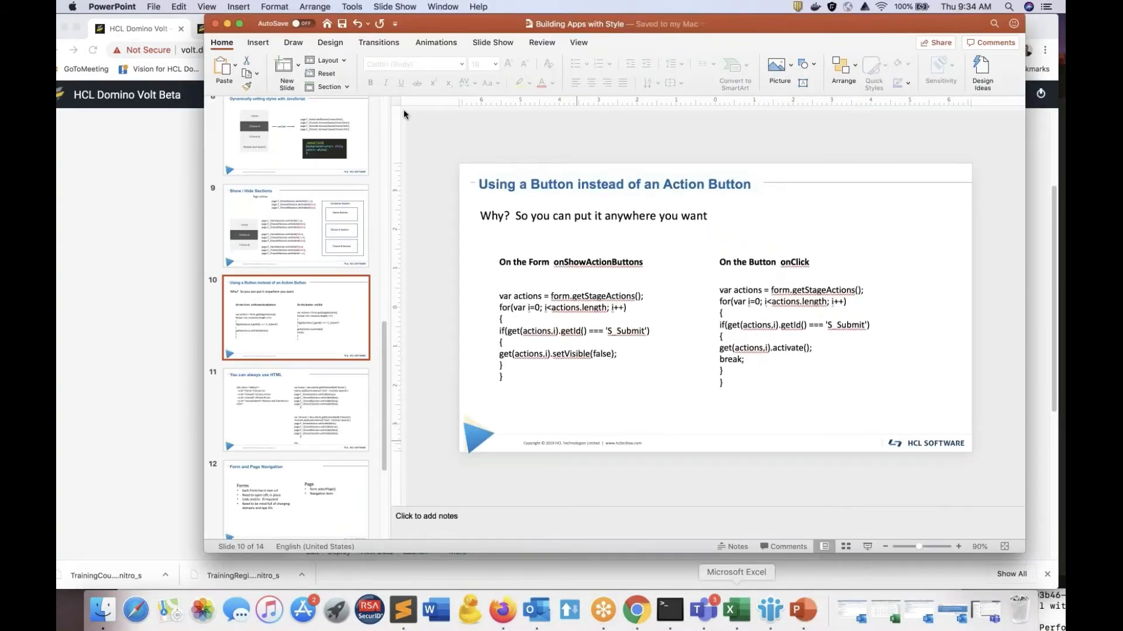
left_click(395, 7)
left_click(403, 31)
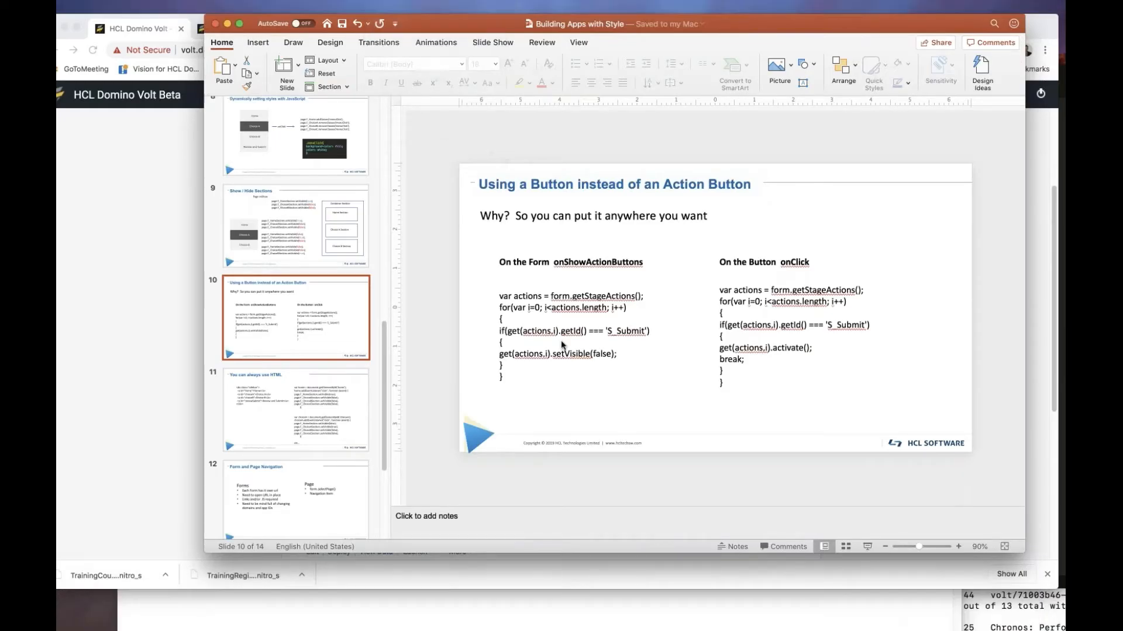
key("Right")
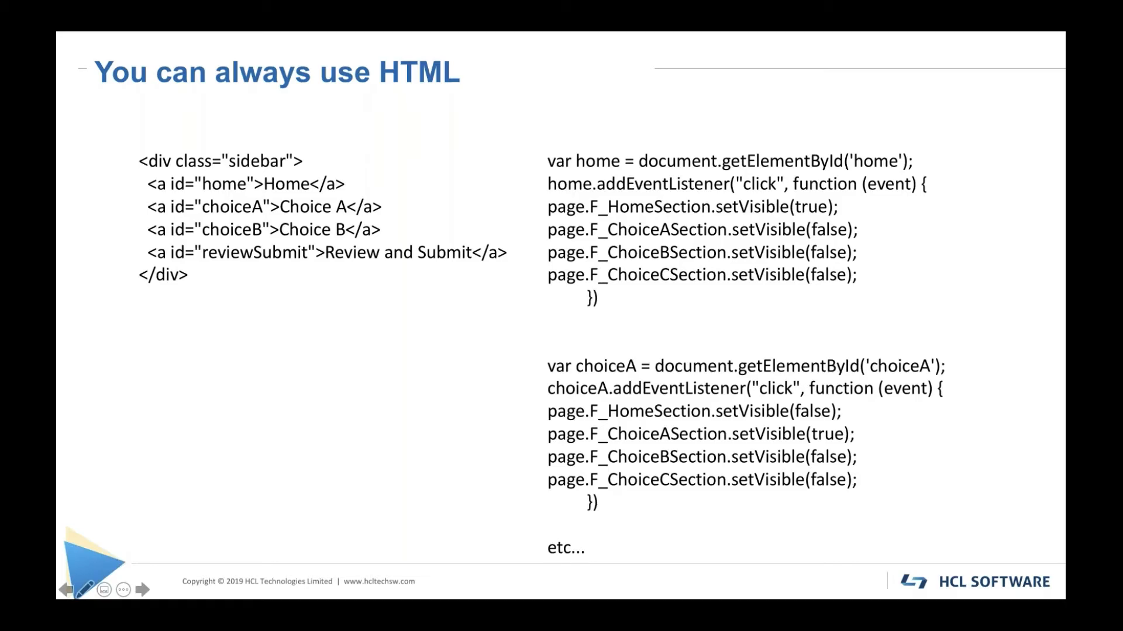
key("Escape")
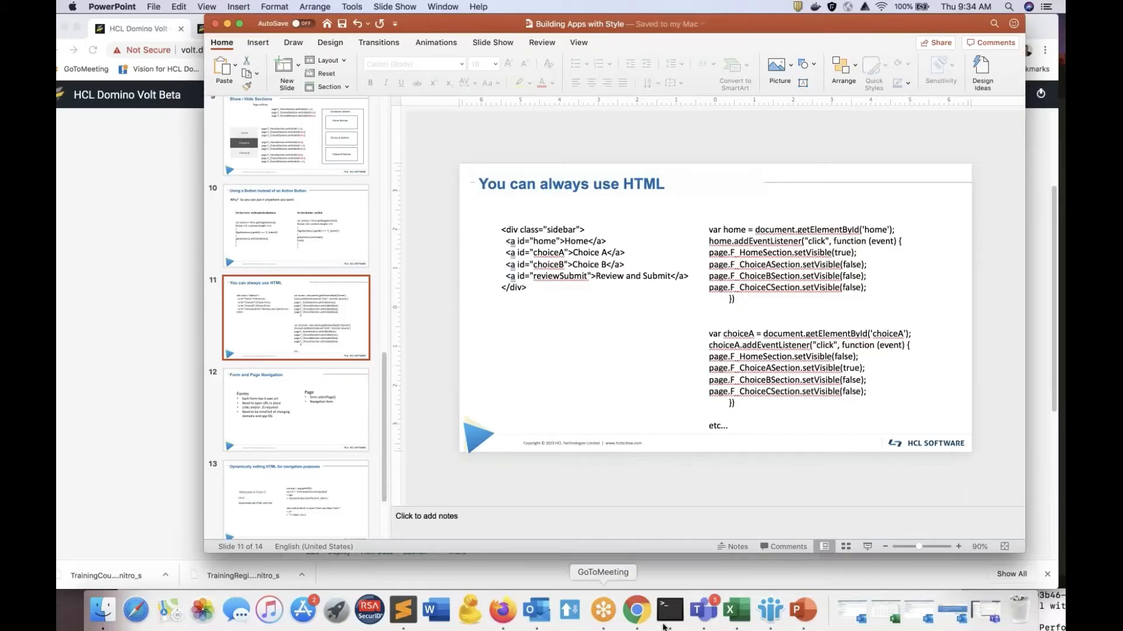
Step: Switch back to Chrome and launch the Style Example 3 with HTML side nav application
left_click(644, 613)
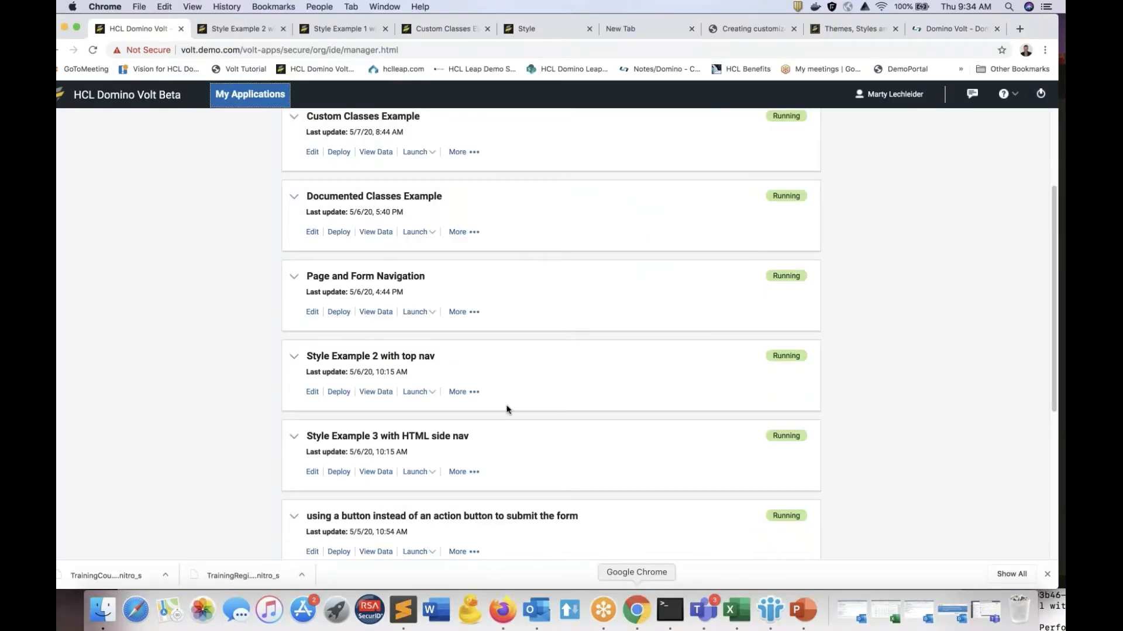
scroll(418, 382, "down", 2)
scroll(419, 375, "down", 2)
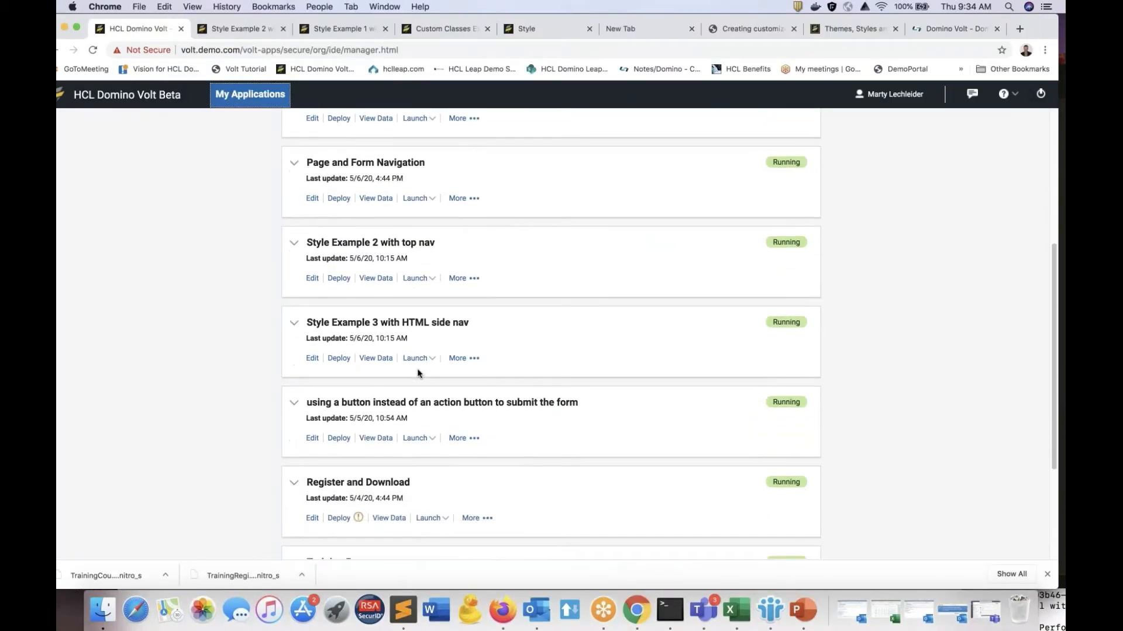
left_click(416, 352)
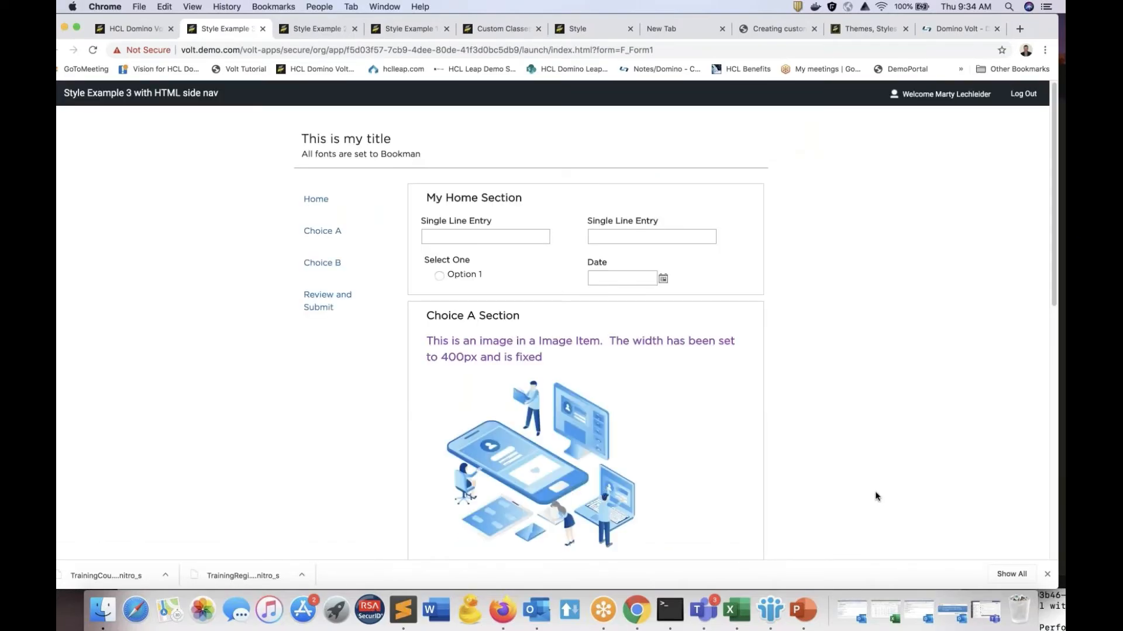
Step: Go through Home, Choice A, Choice B, and Review and Submit in the running HTML side navigation form
left_click(325, 201)
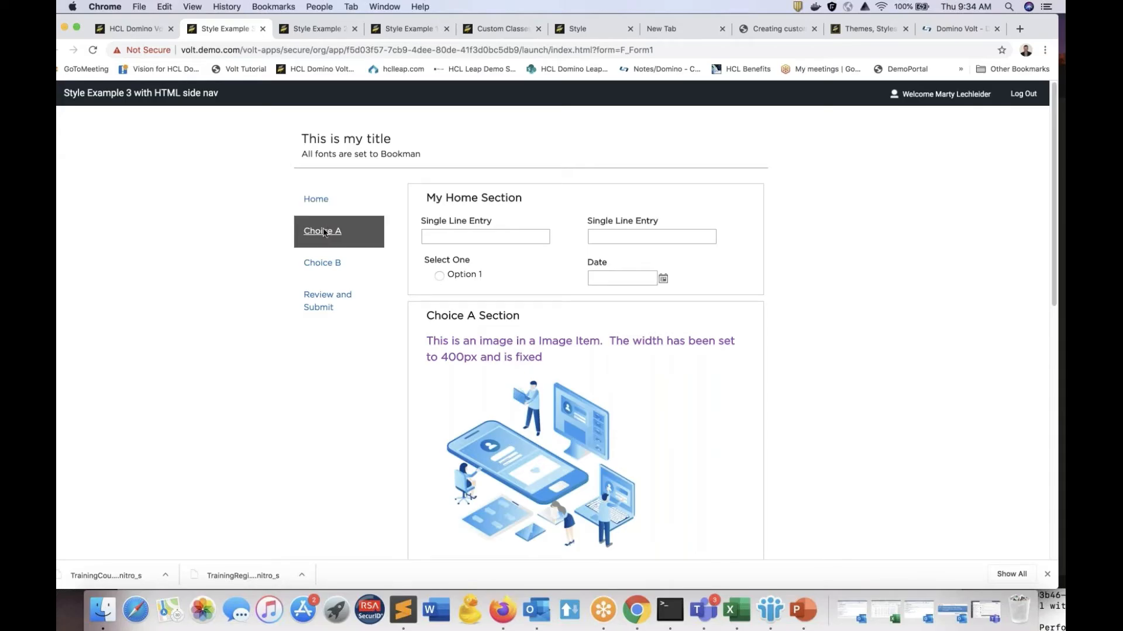
left_click(324, 232)
left_click(322, 264)
left_click(331, 301)
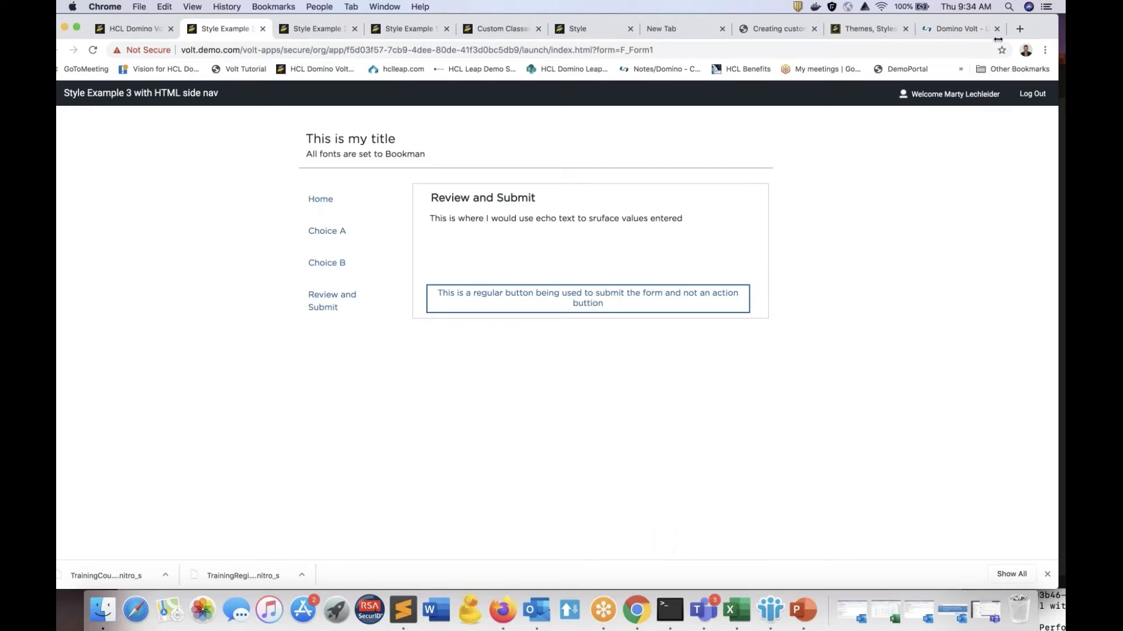
Step: Test the side navigation's responsive layout in a narrowed browser window, visiting Choice B, Review and Submit, Choice A and Home, and widen the window again
left_click_drag(1056, 33, 379, 29)
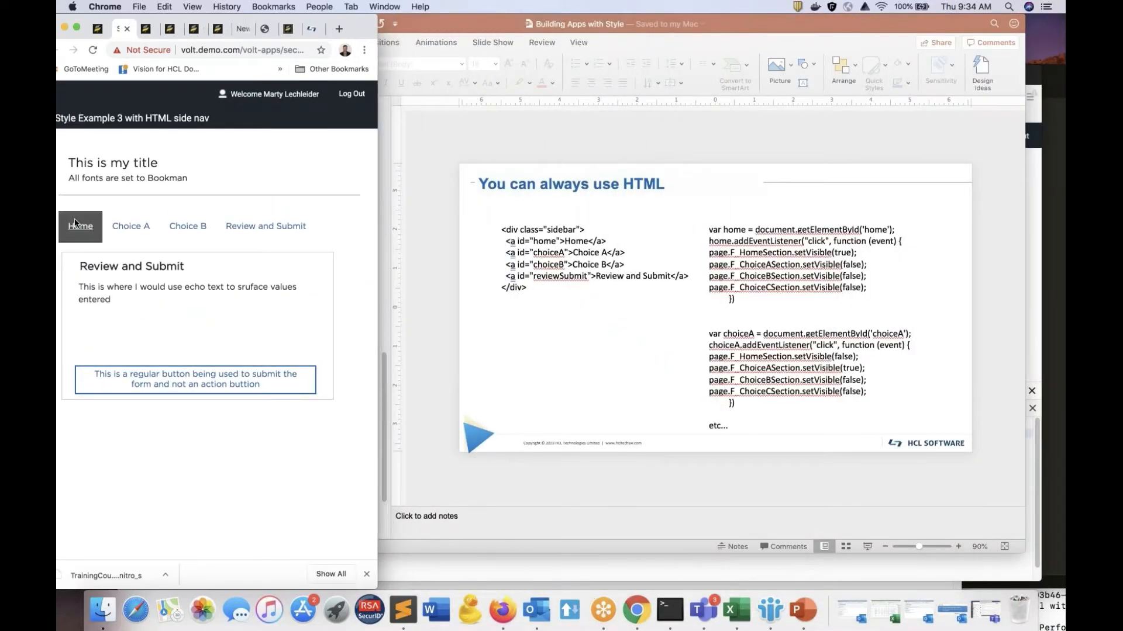
left_click(185, 231)
left_click(243, 236)
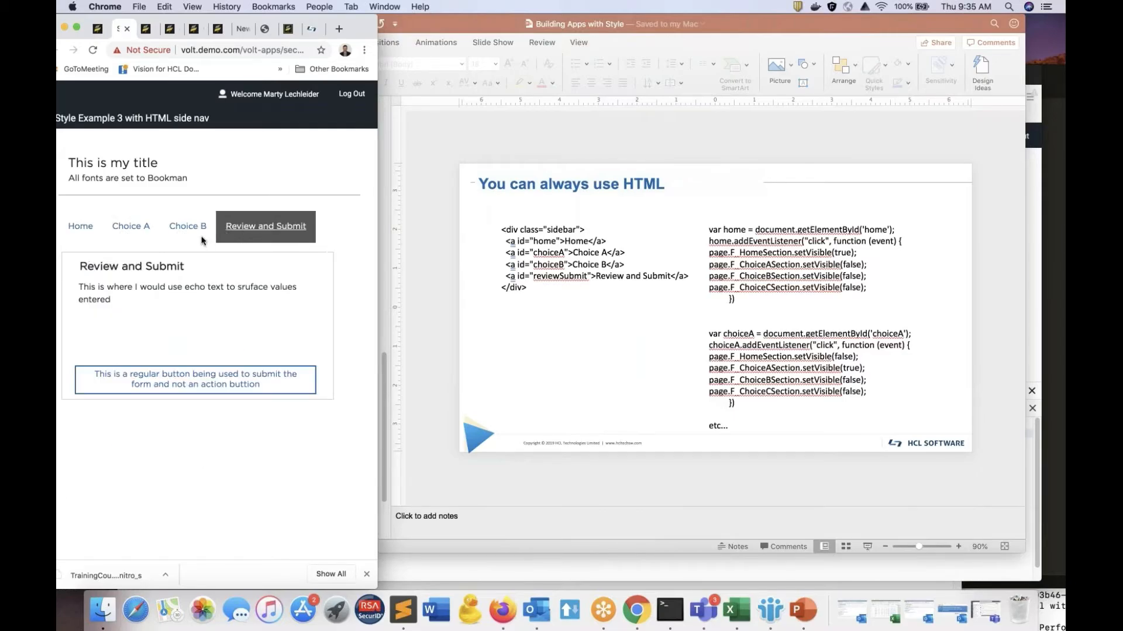
left_click(187, 231)
left_click(146, 231)
left_click(75, 232)
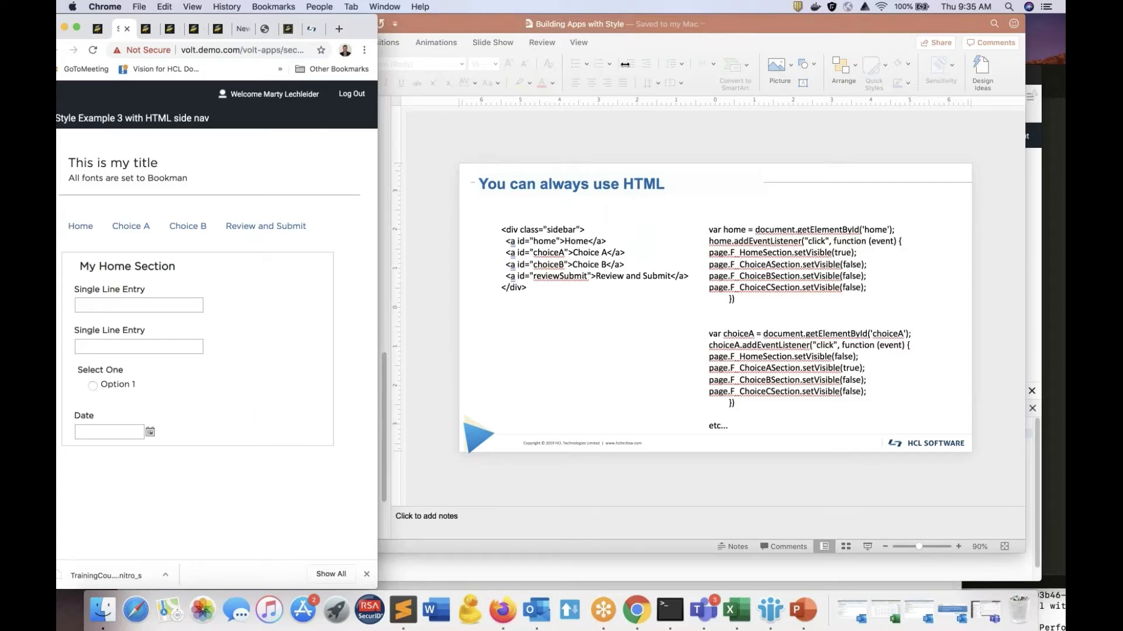
left_click_drag(625, 64, 1053, 99)
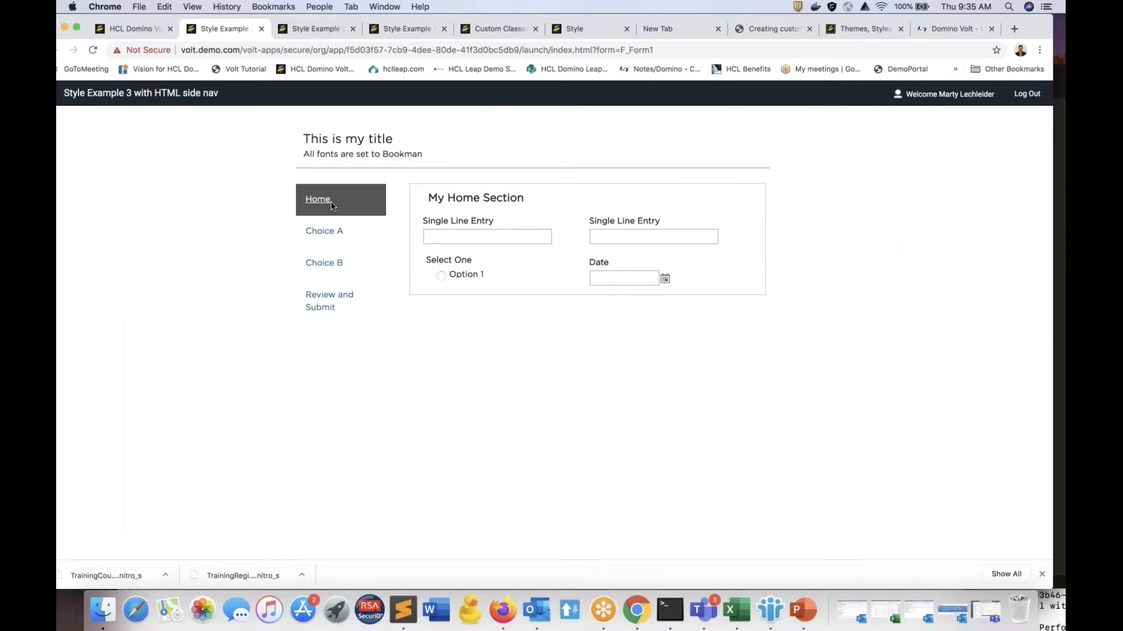
Step: Return to the applications list and open Style Example 3 with HTML side nav for editing, accepting the deployed-application warning
left_click(156, 33)
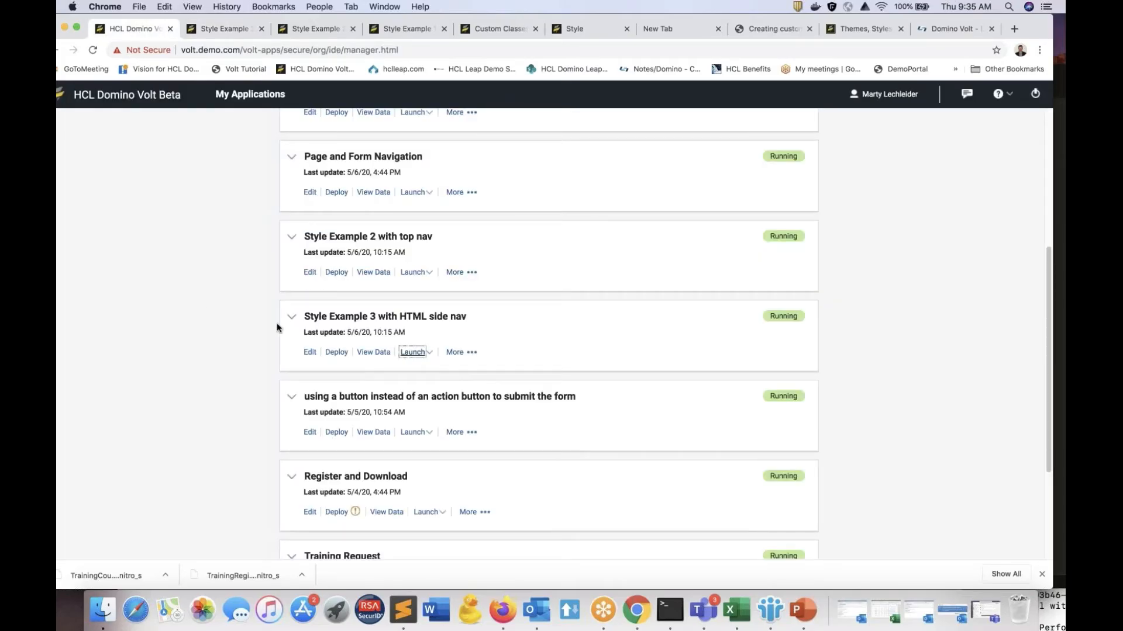
left_click(309, 352)
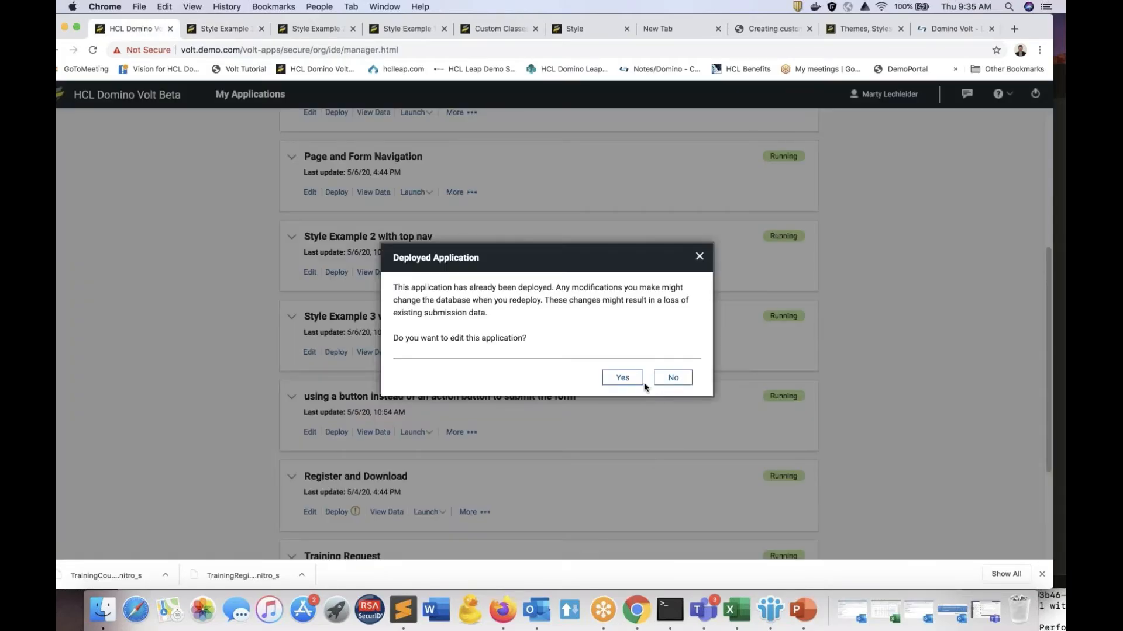
left_click(631, 380)
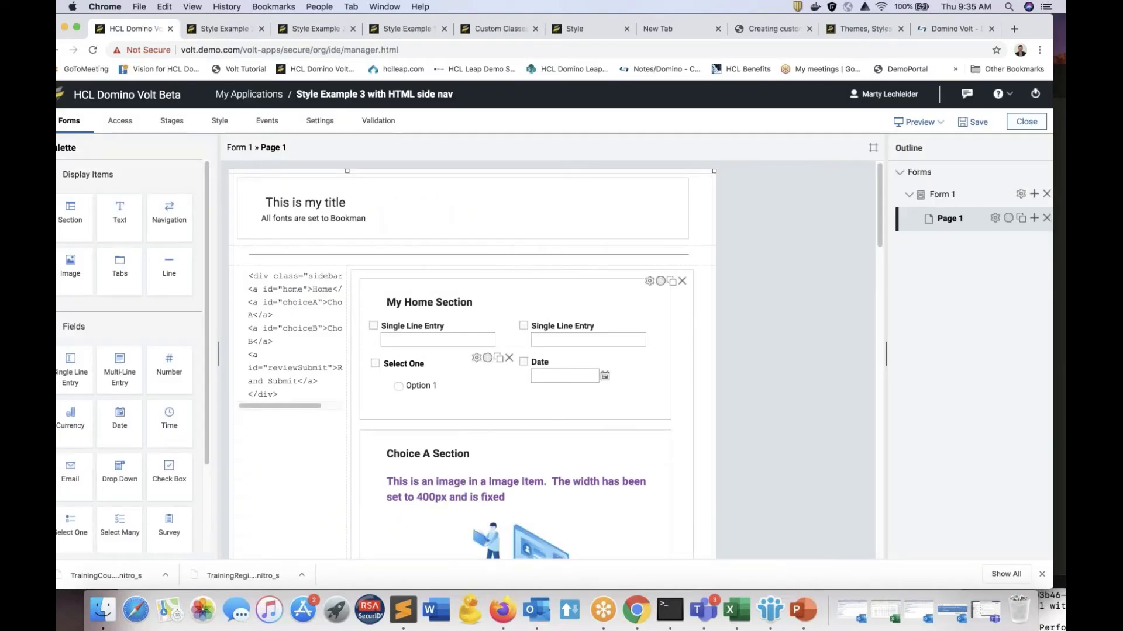
Step: Examine the sidebar HTML item's link markup and the custom JavaScript in its onClick event
left_click(284, 357)
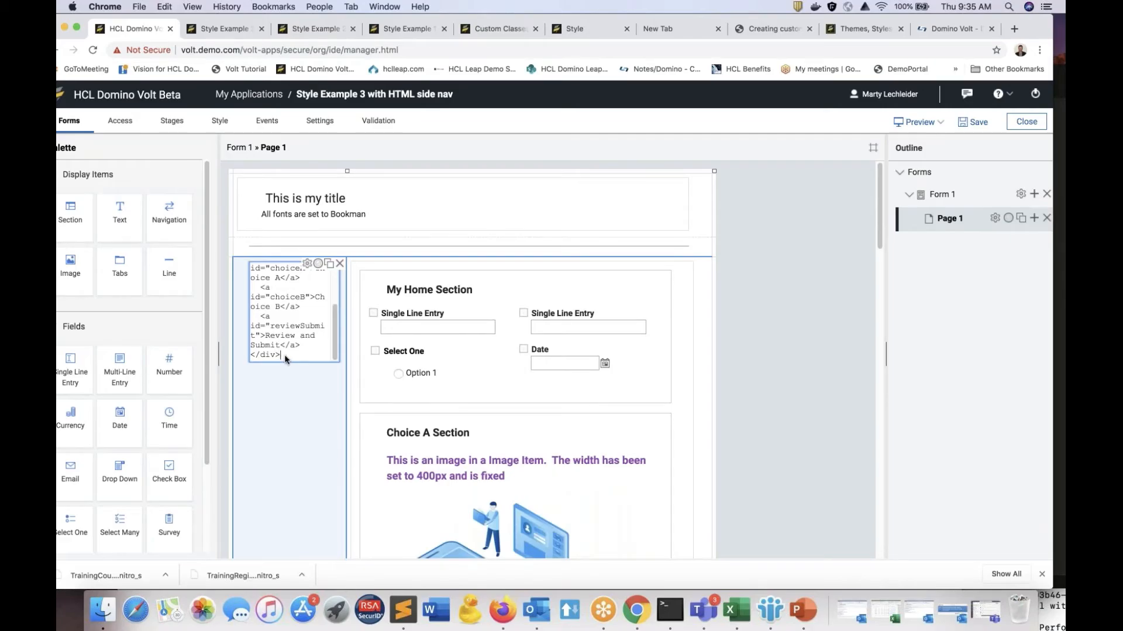
left_click(269, 421)
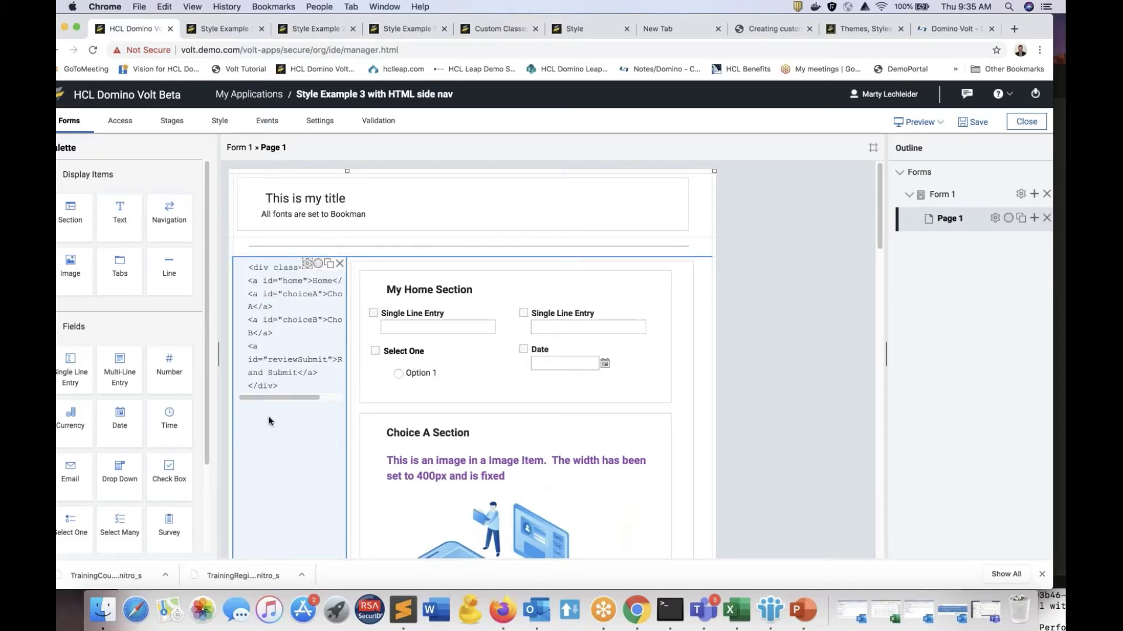
left_click(306, 265)
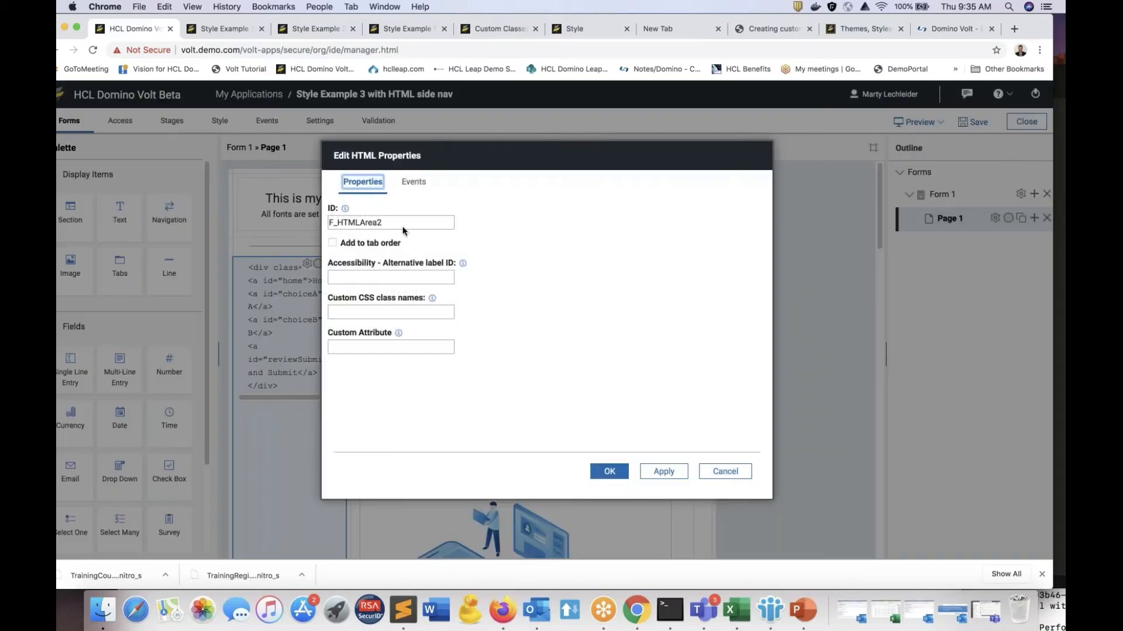
left_click(414, 182)
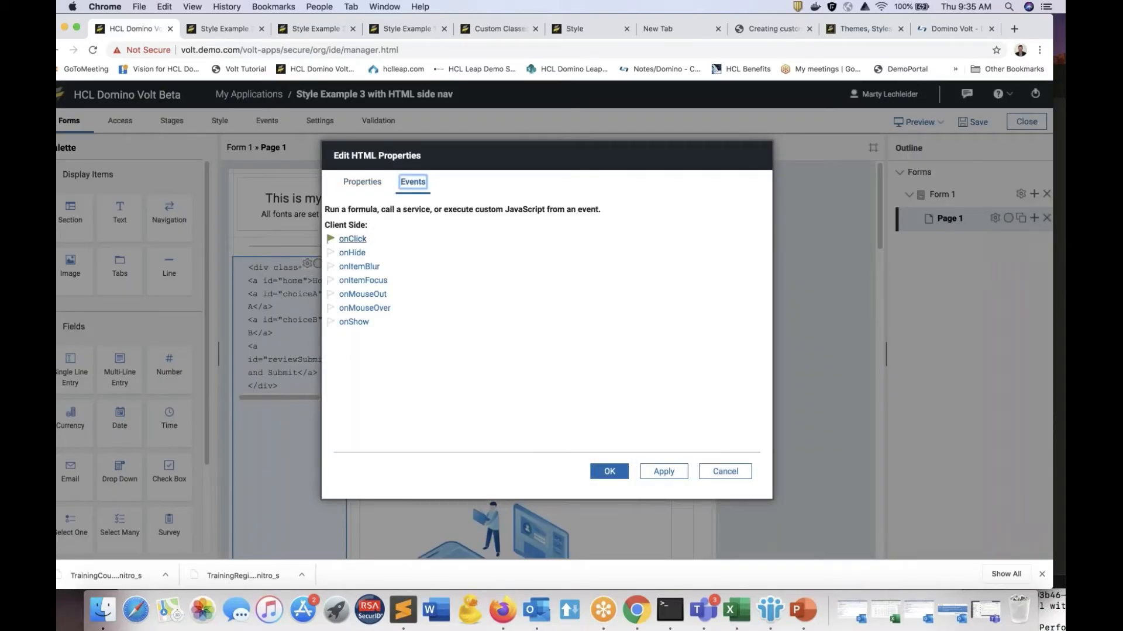
left_click(366, 237)
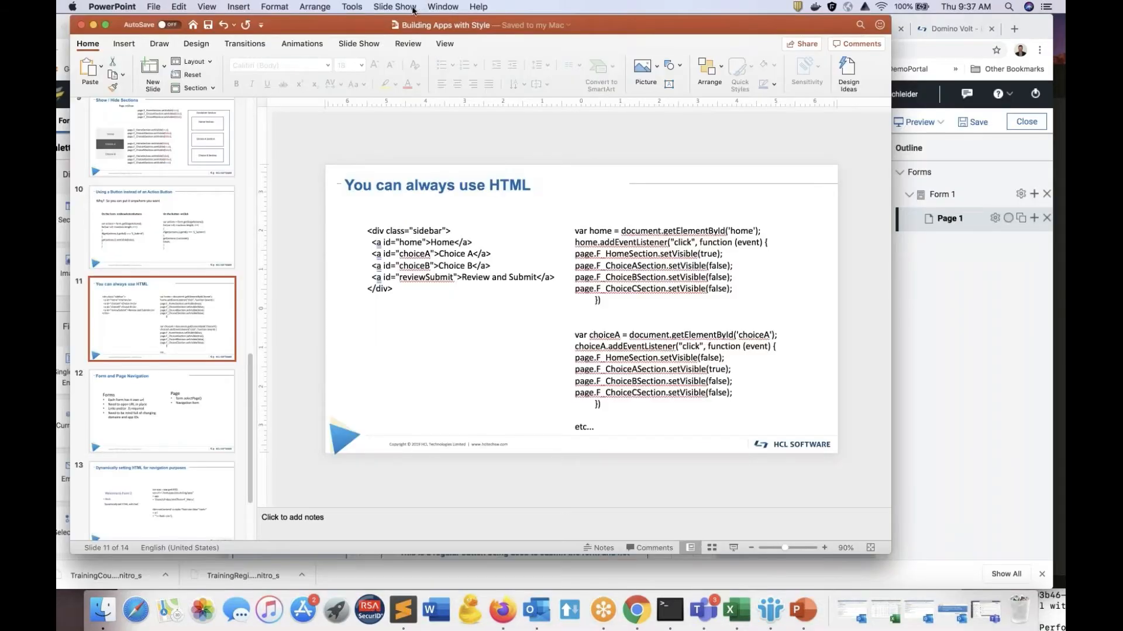
Step: Switch to PowerPoint and start the slide show from the "You can always use HTML" slide
left_click(403, 7)
left_click(412, 32)
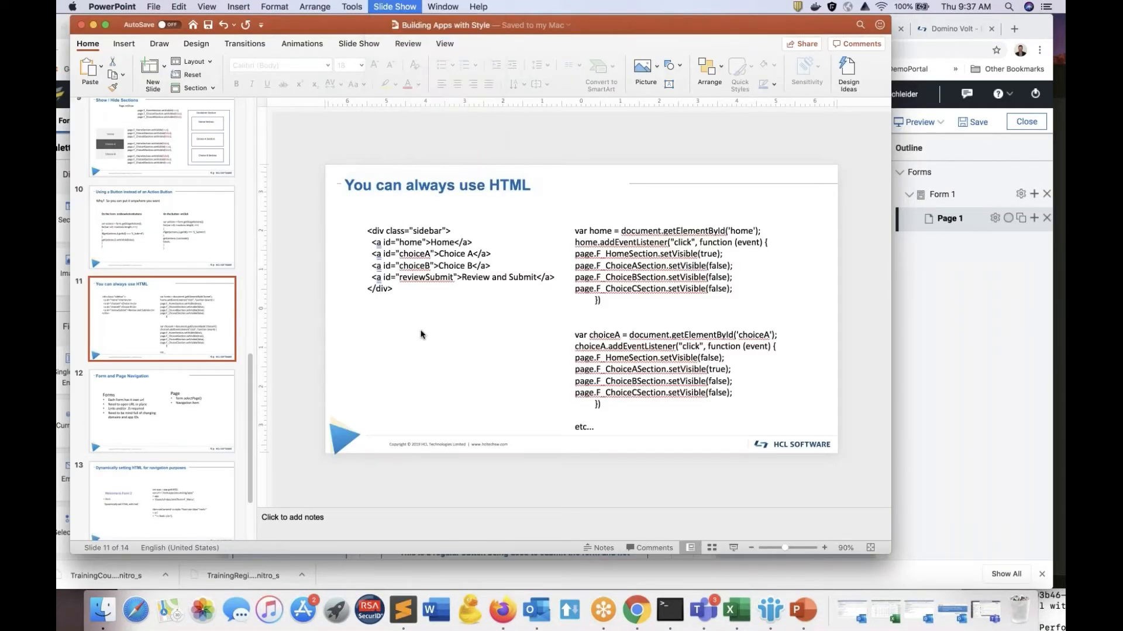